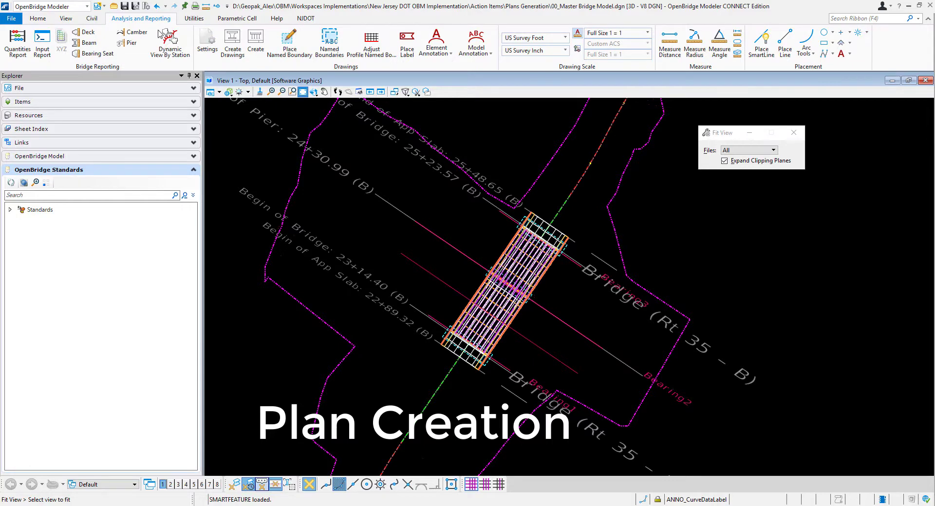
- Set the drawing seed for the civil plan named boundary to BRDG General Plan and Elevation PLAN
left_click(291, 47)
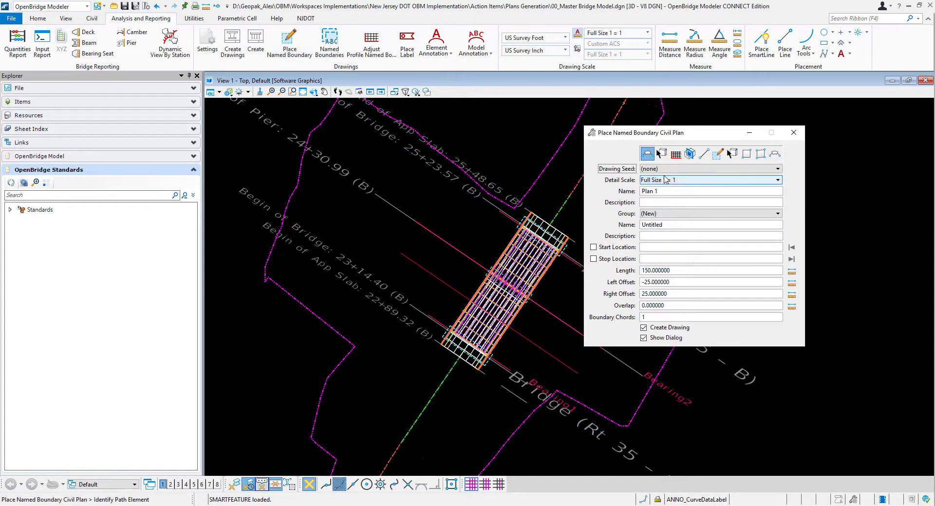
left_click(665, 169)
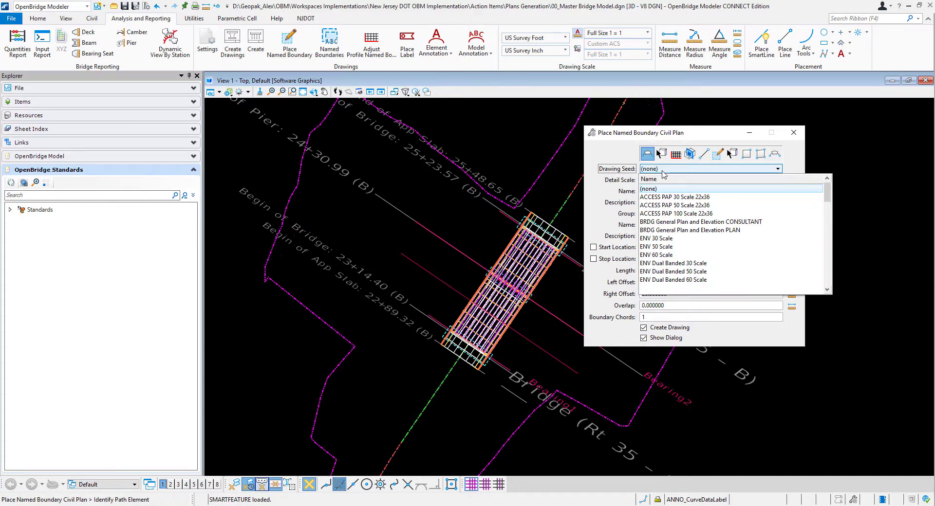
left_click(653, 231)
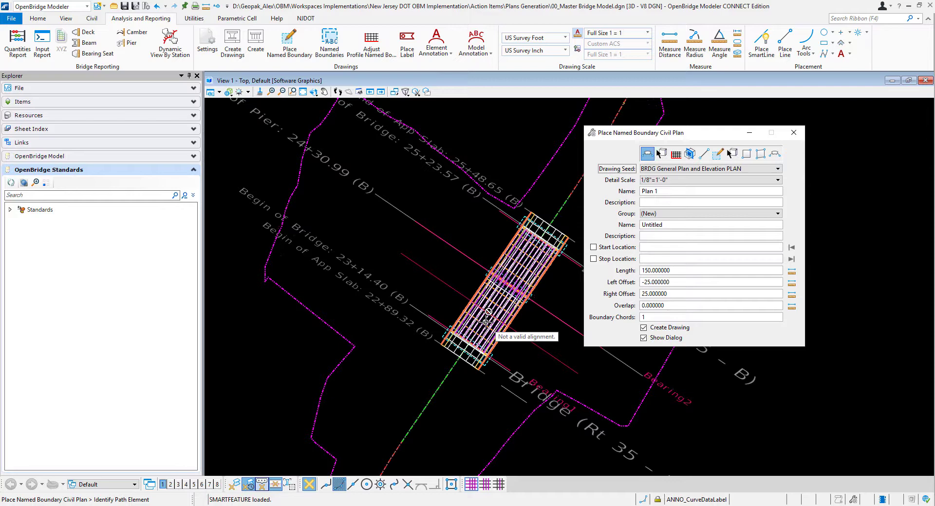
left_click(794, 133)
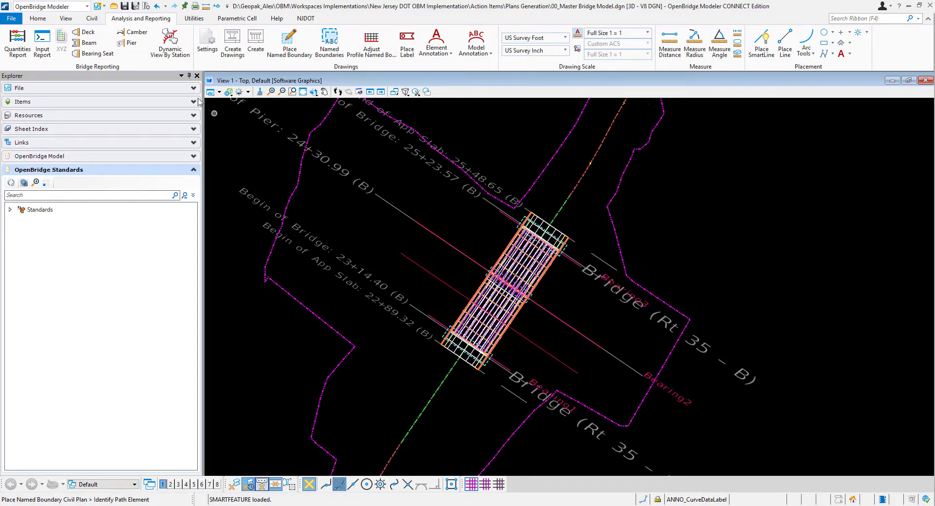
- Create a 2D design model without a seed, named "From Cutting Sheets"
left_click(38, 18)
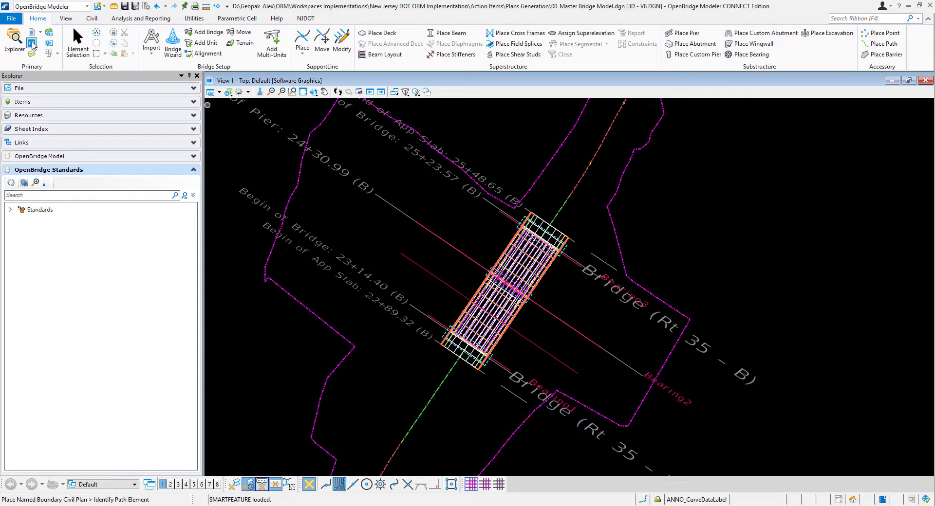
left_click(32, 45)
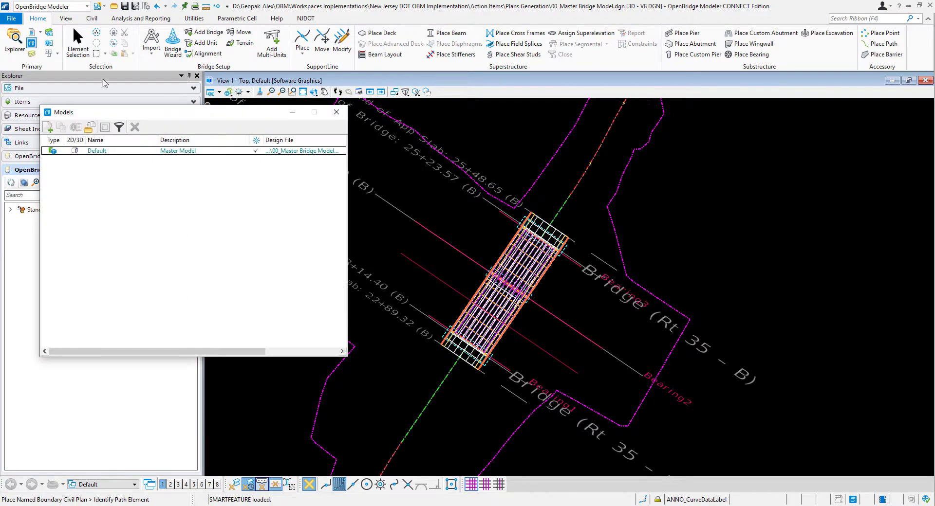
left_click(48, 127)
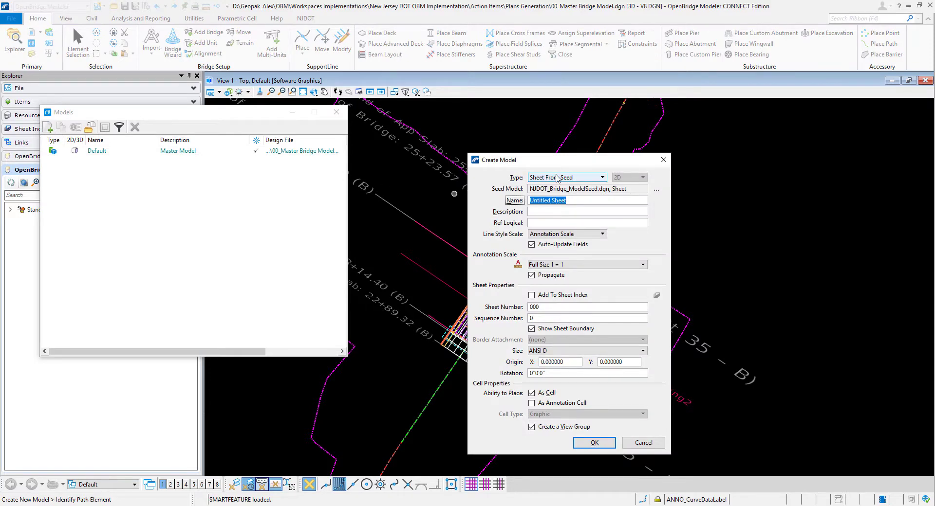
left_click(558, 179)
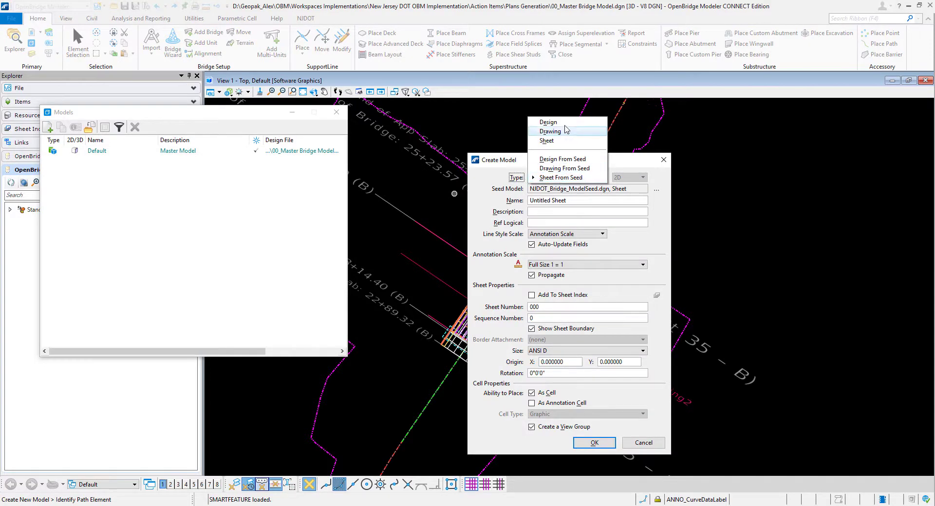
left_click(563, 123)
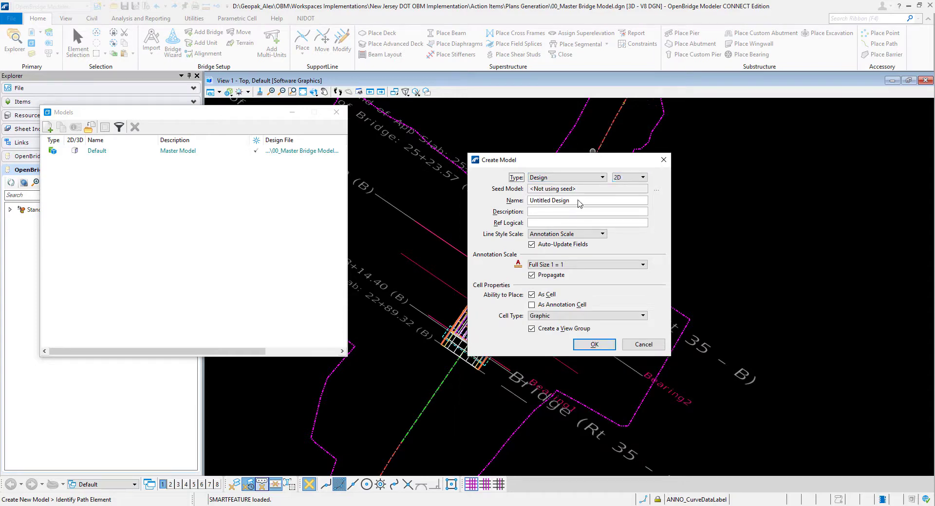
left_click_drag(579, 202, 488, 201)
type("From Cutting Sheets")
key("Return")
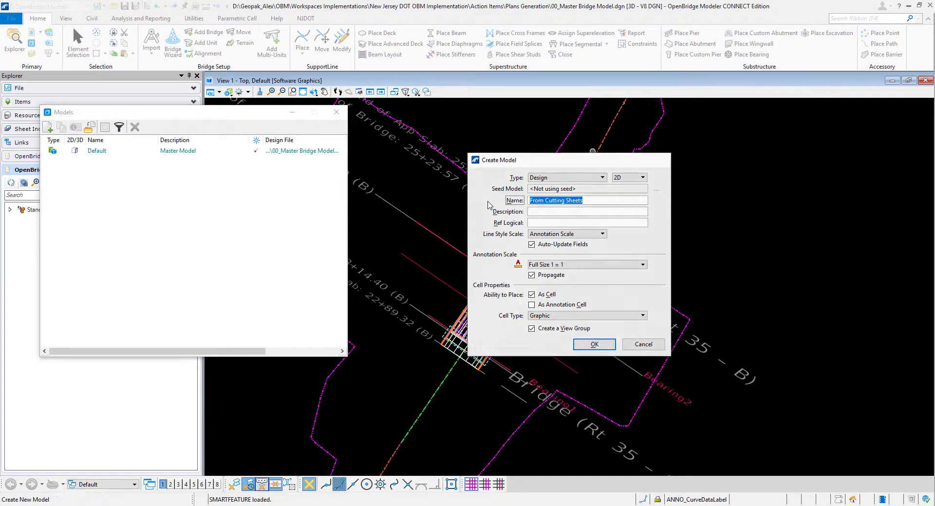
left_click(336, 114)
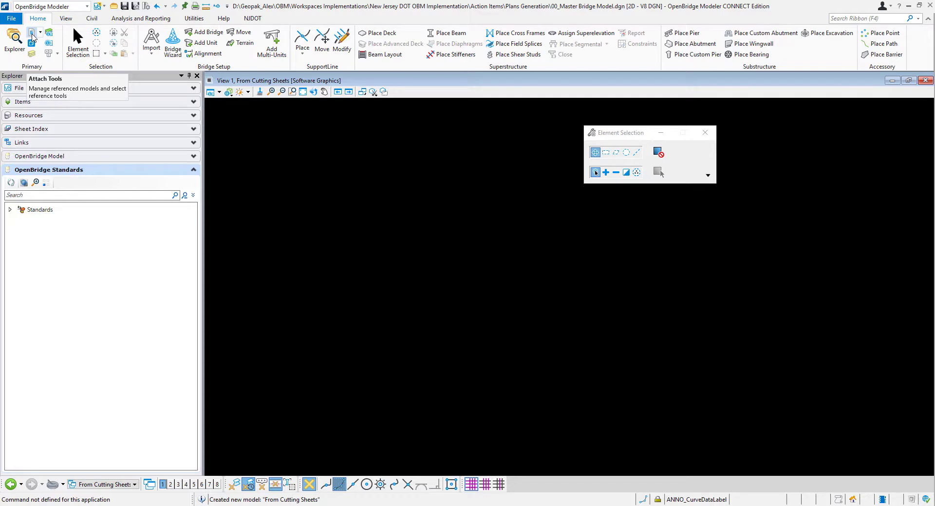
left_click(32, 37)
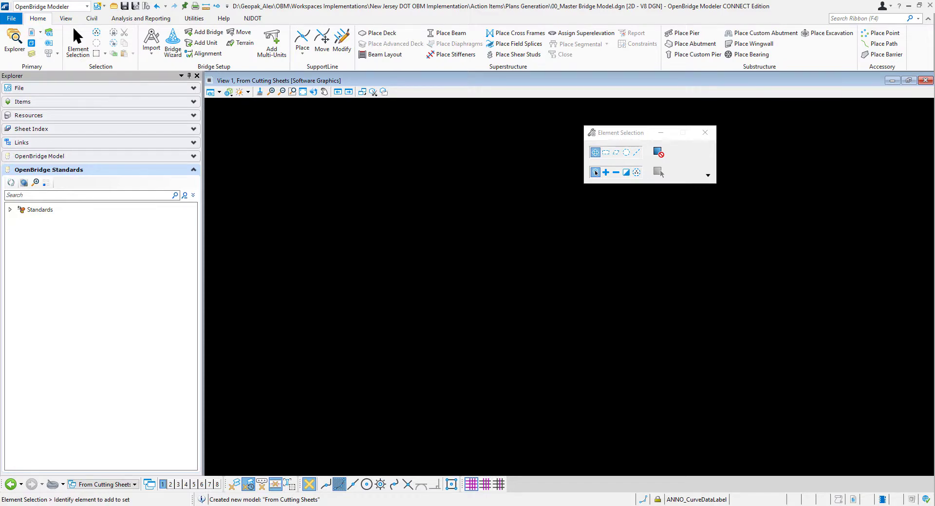
left_click_drag(0, 91, 528, 190)
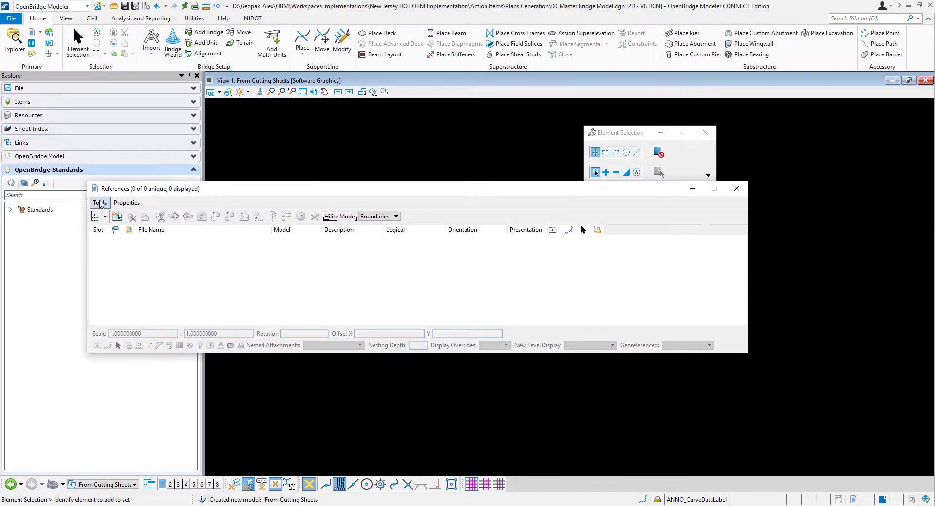
left_click(100, 204)
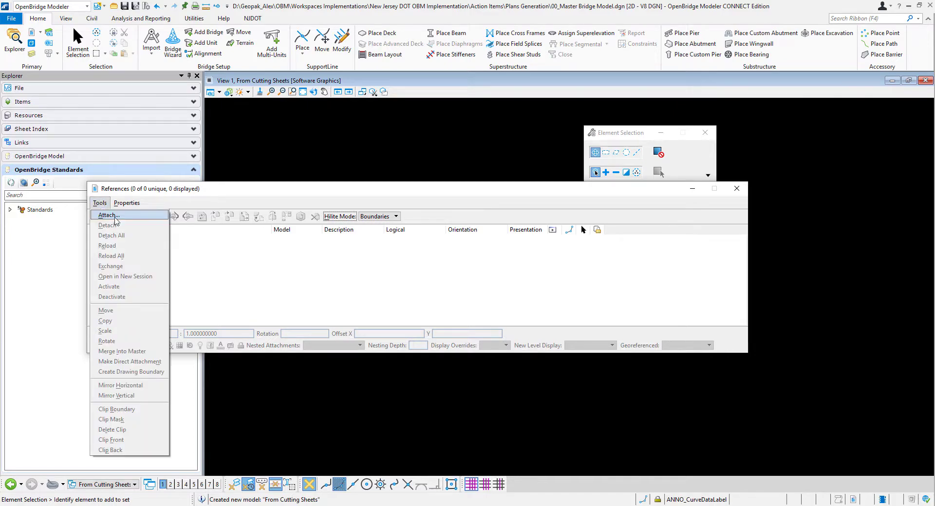
left_click(116, 219)
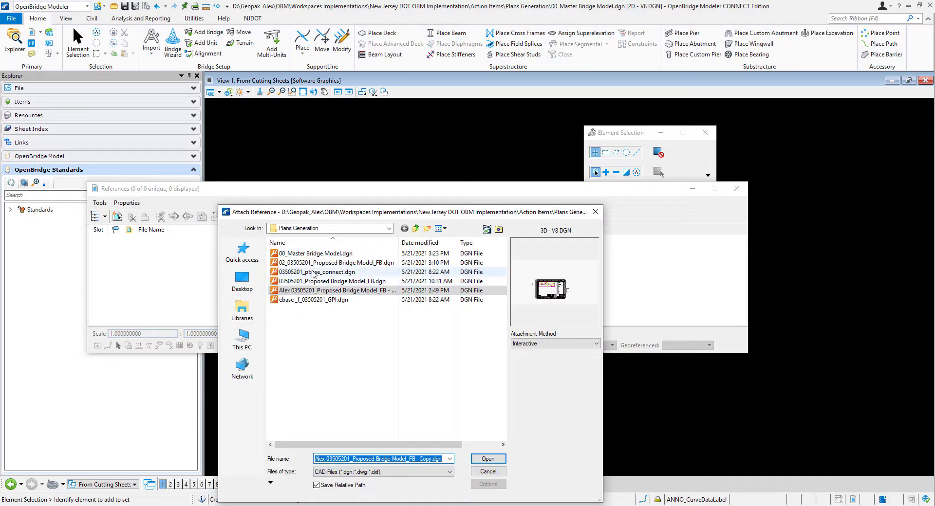
left_click(324, 254)
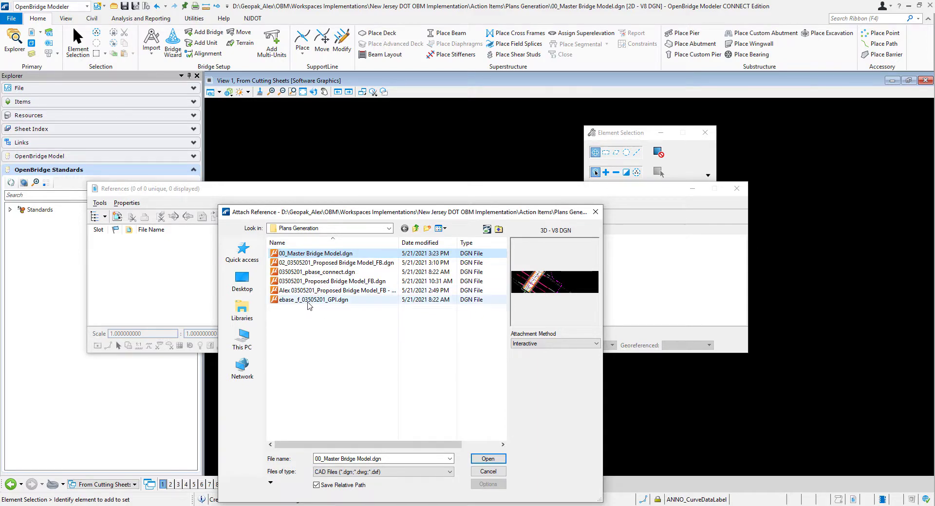
left_click(309, 301)
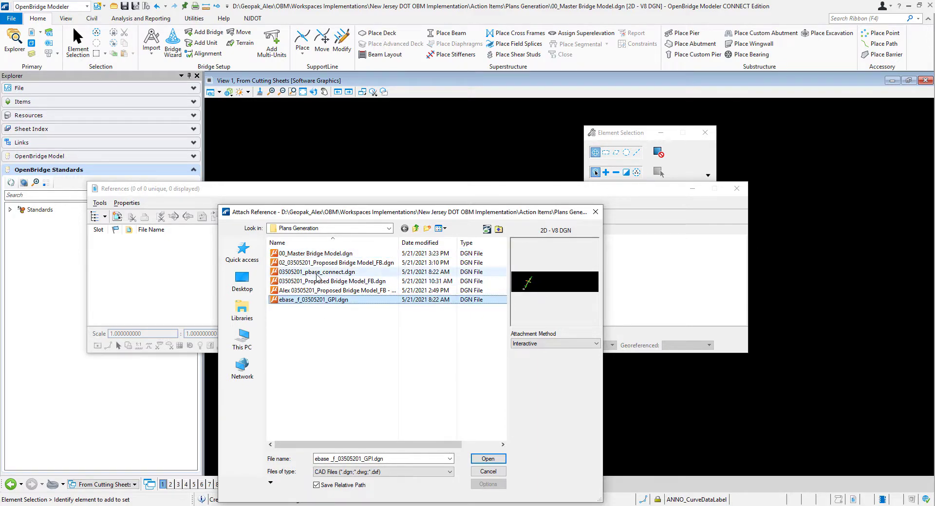
left_click(316, 272, "ctrl")
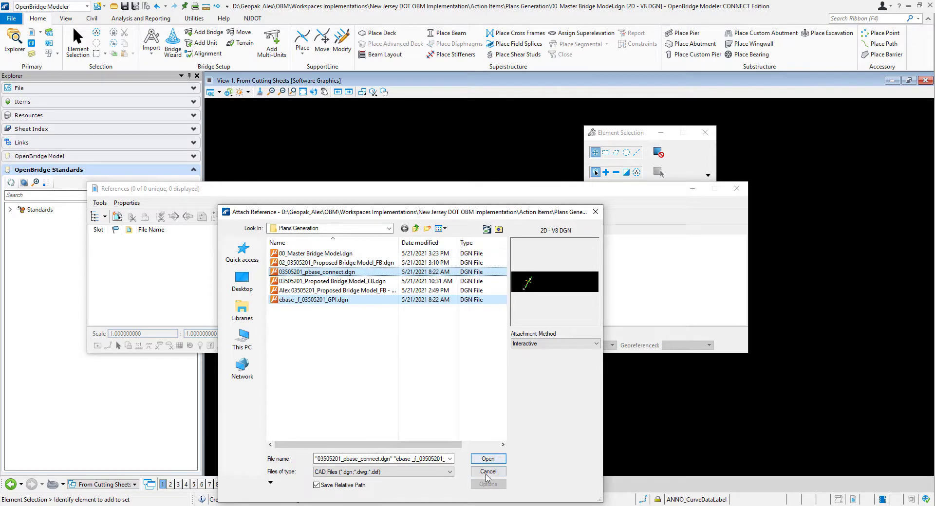
left_click(487, 471)
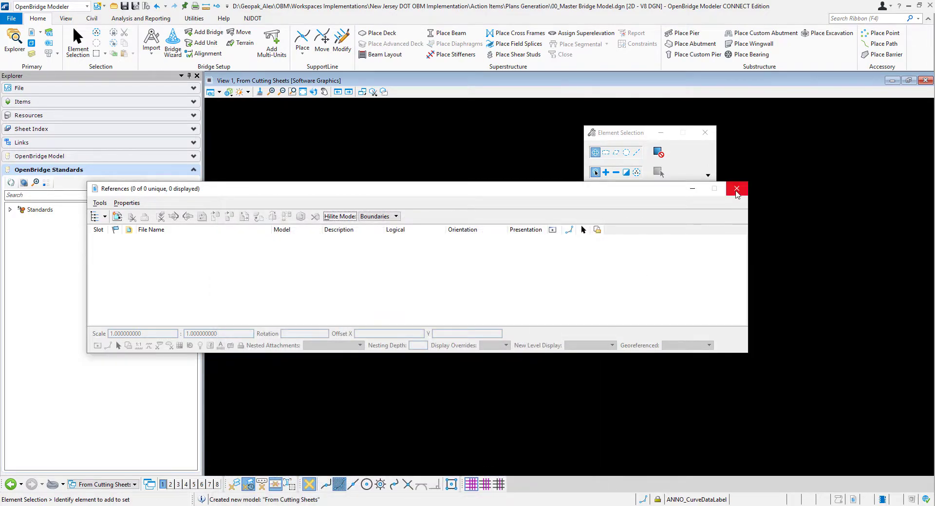
left_click(736, 188)
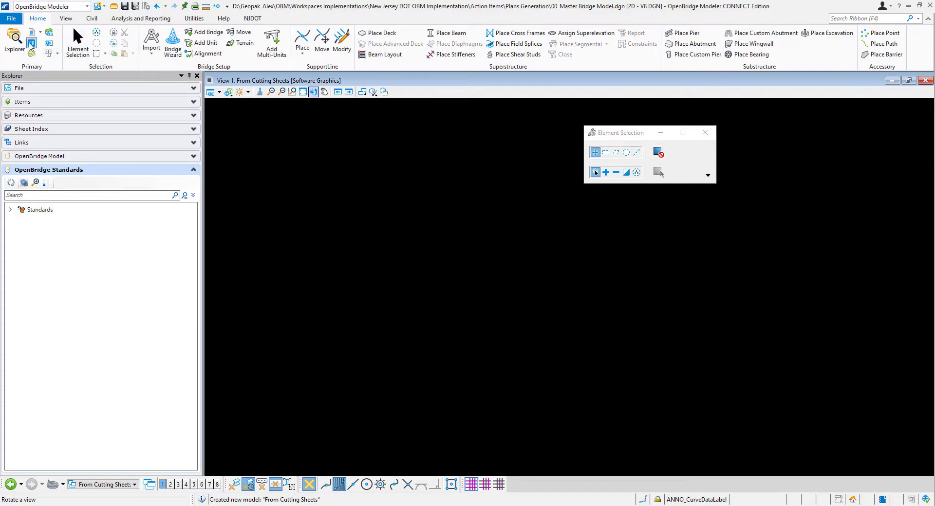
- Attach the Default model to From Cutting Sheets as a reference with the Recommended method and fit the view to it
left_click(31, 43)
left_click(119, 151)
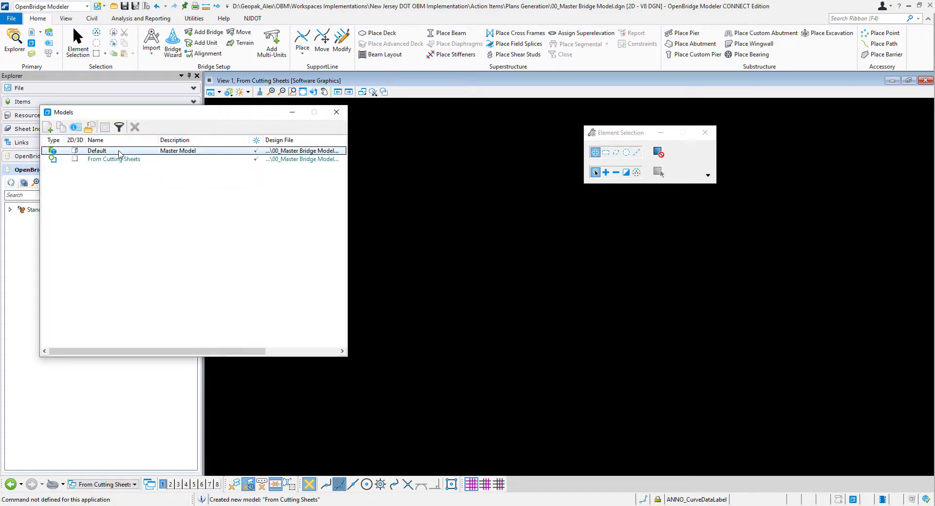
left_click_drag(119, 153, 575, 342)
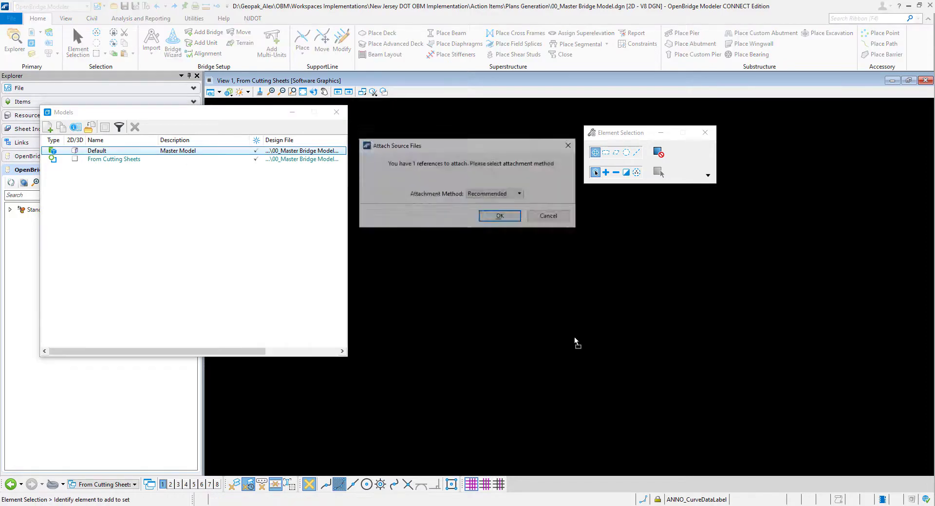
left_click(493, 215)
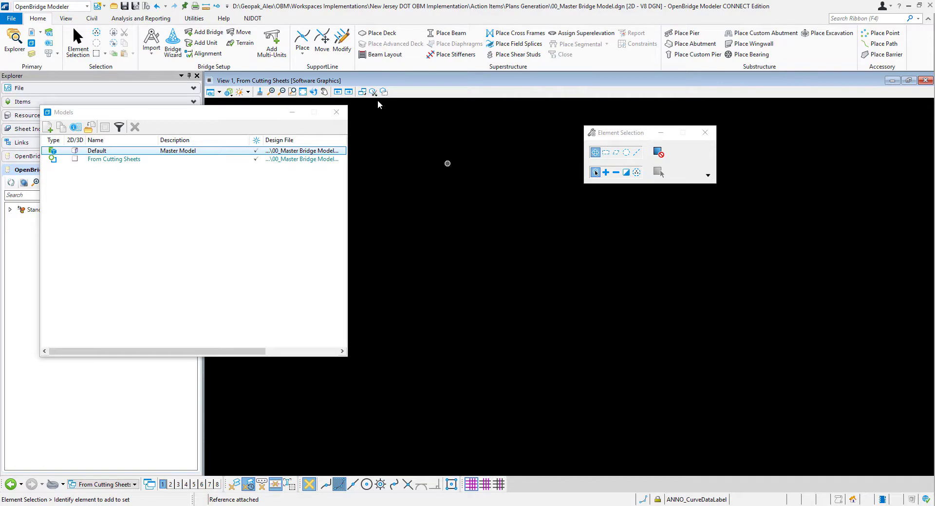
left_click(302, 92)
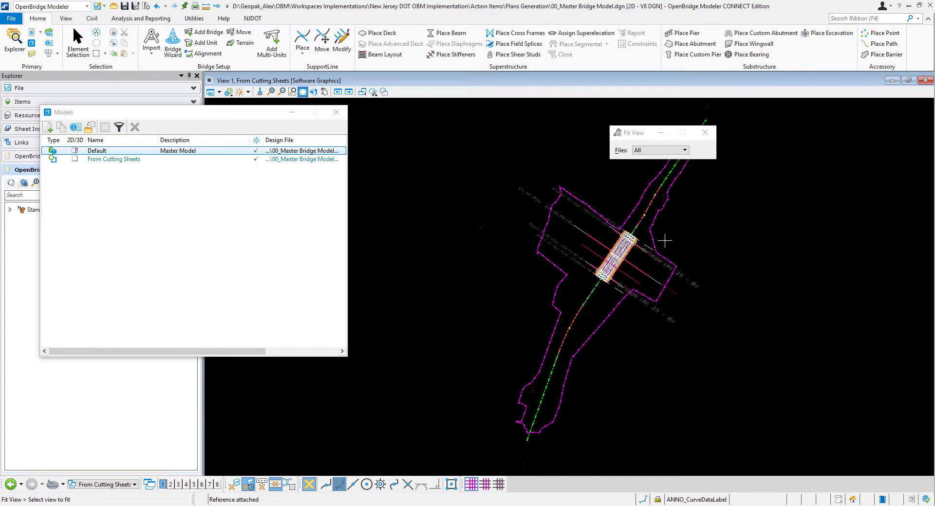
scroll(669, 243, "up", 3)
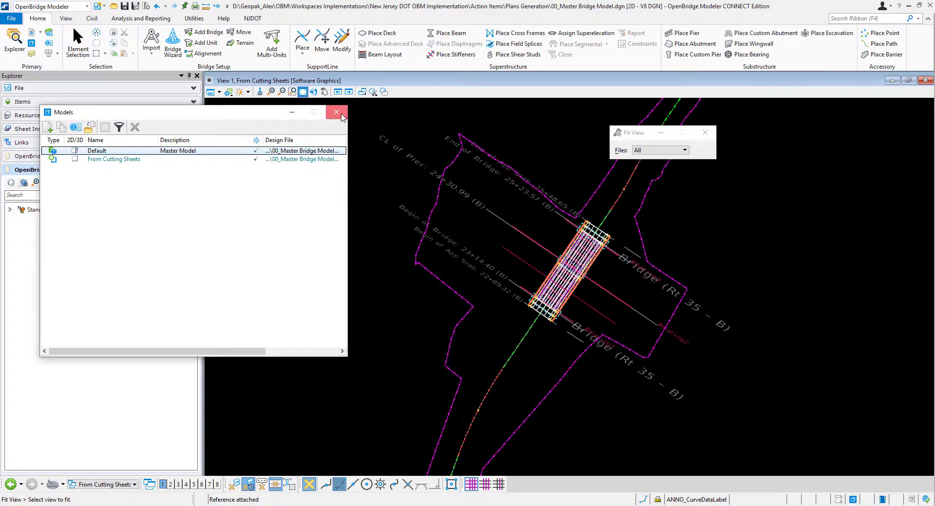
left_click(336, 112)
scroll(690, 240, "up", 2)
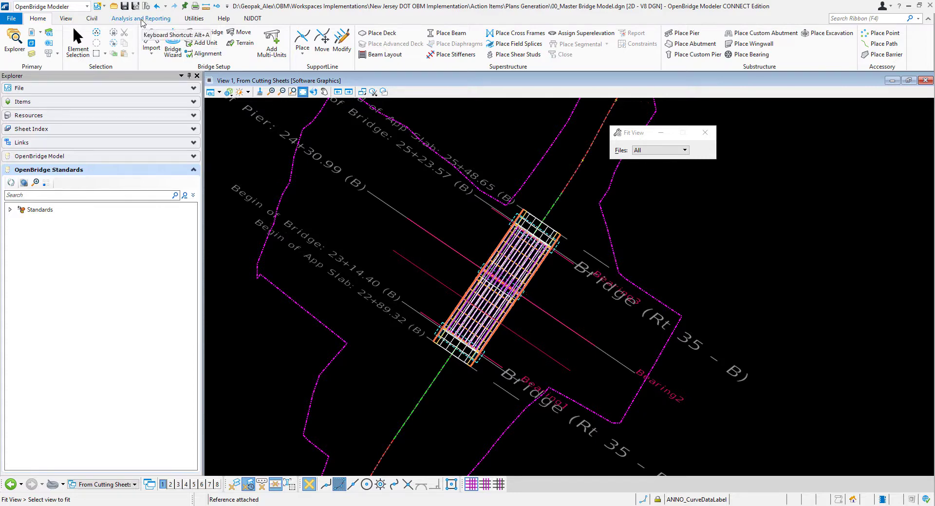
left_click(142, 21)
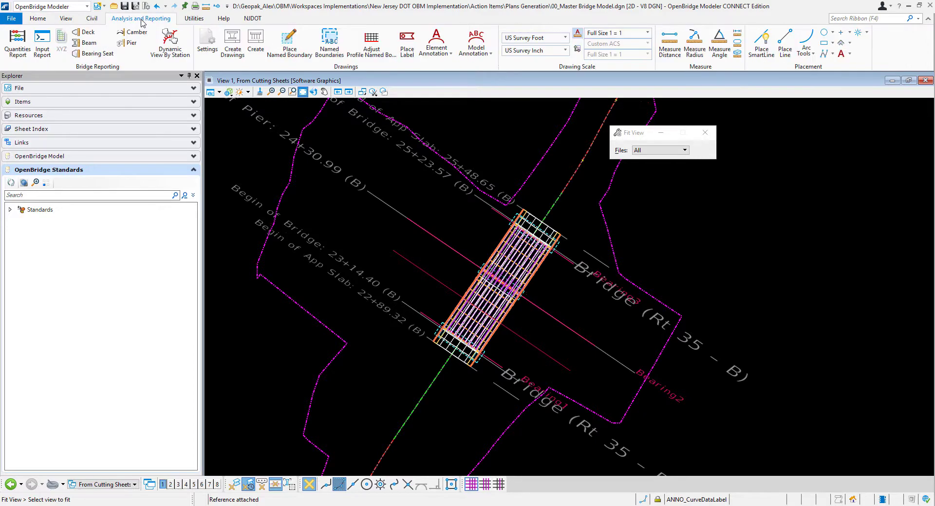
left_click(289, 49)
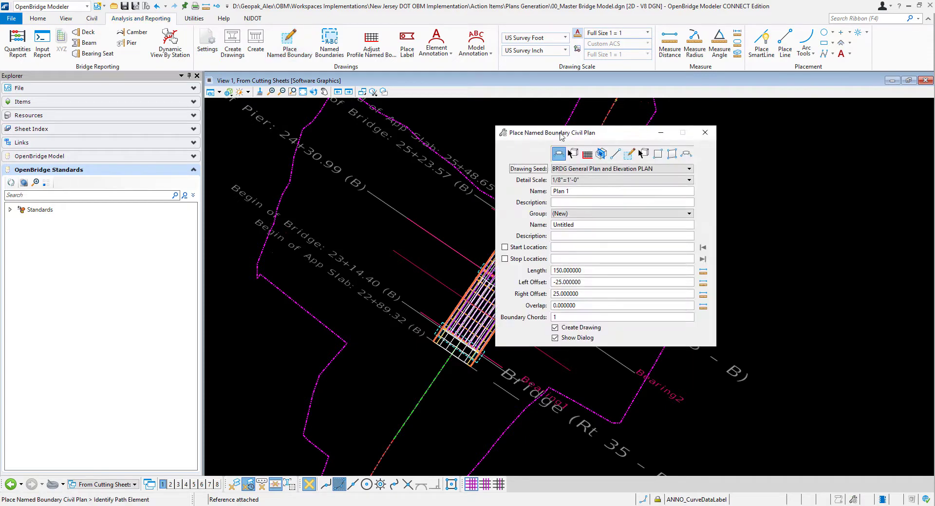
left_click_drag(586, 137, 720, 139)
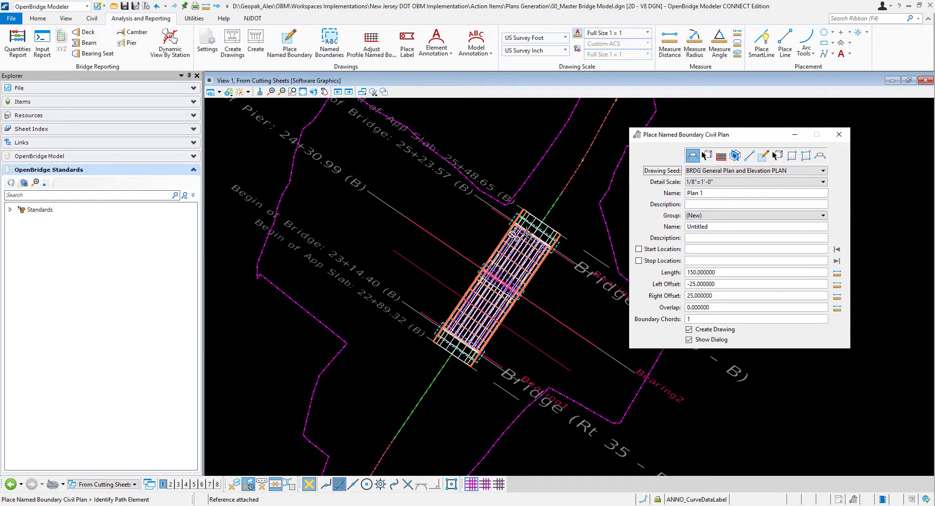
left_click(838, 134)
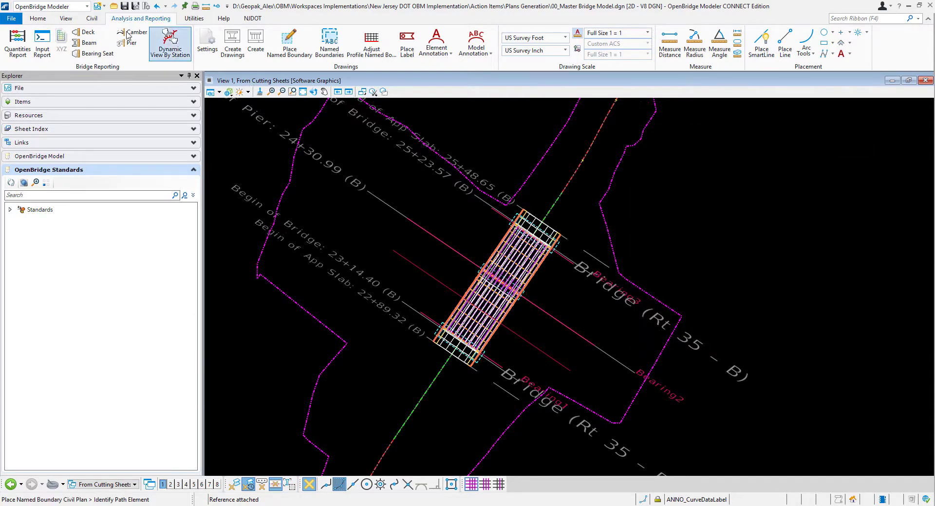
left_click(169, 45)
scroll(540, 295, "up", 2)
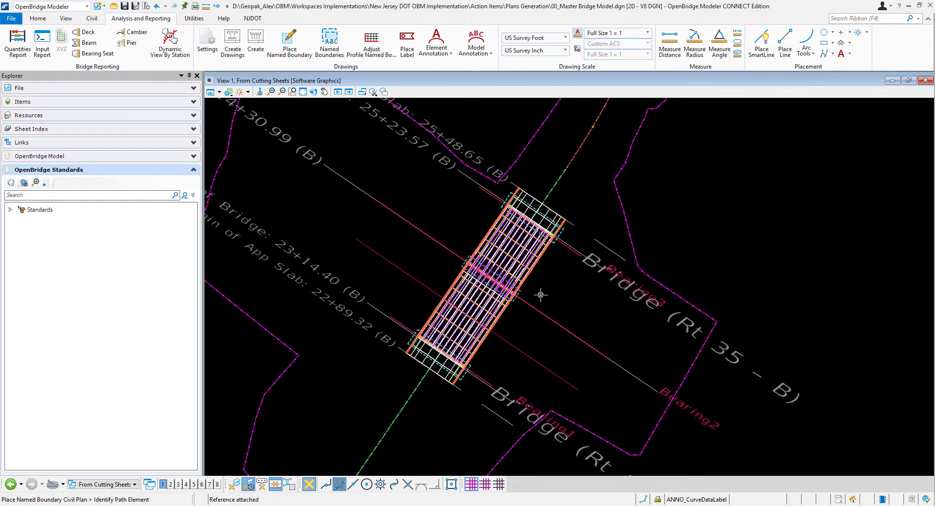
scroll(539, 293, "up", 1)
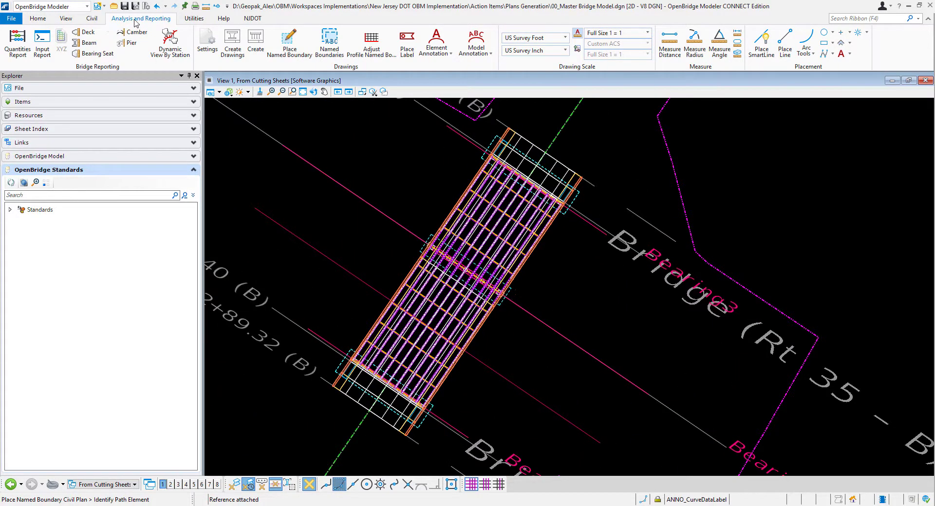
left_click(292, 91)
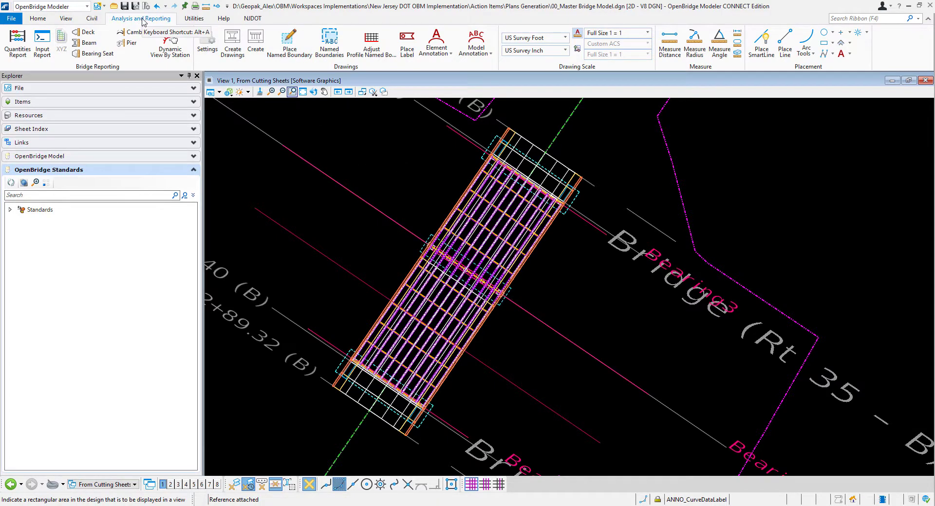
- Switch to the Drawing workflow and open the level display flyout for the view
left_click(37, 18)
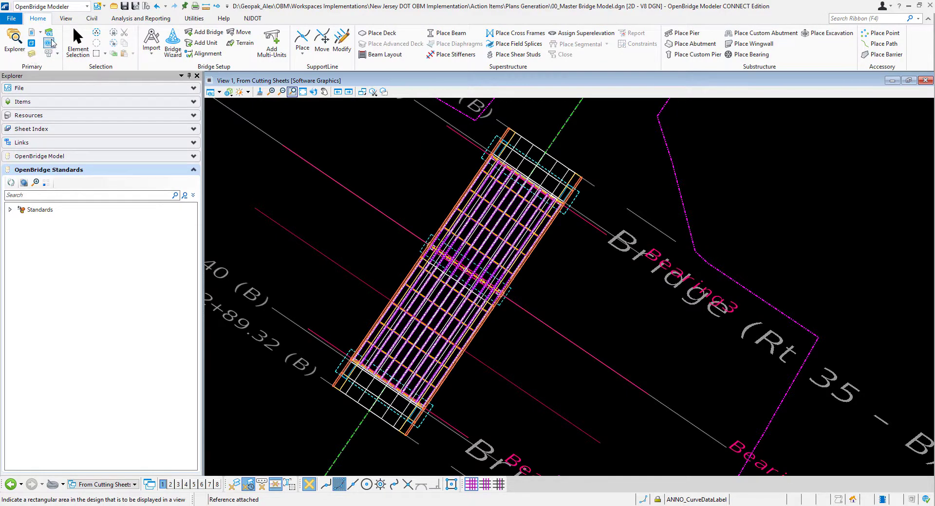
left_click(34, 6)
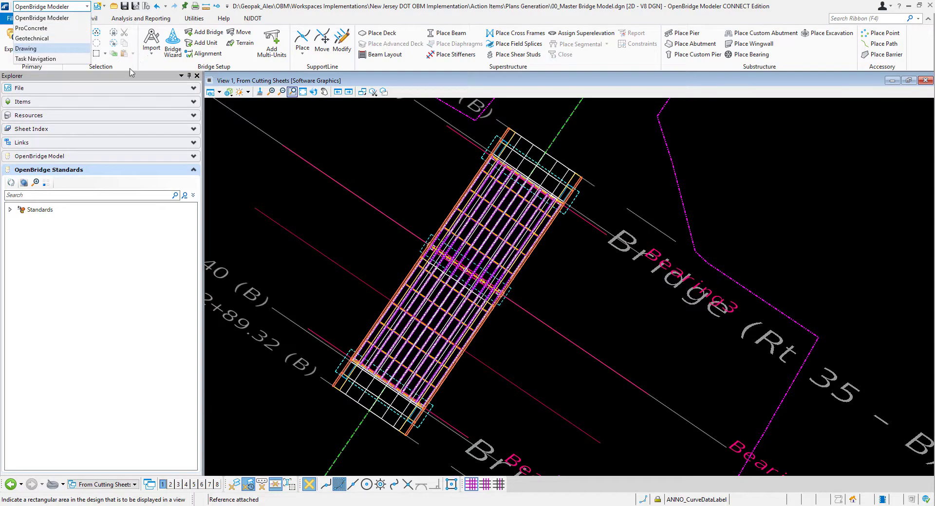
left_click(254, 32)
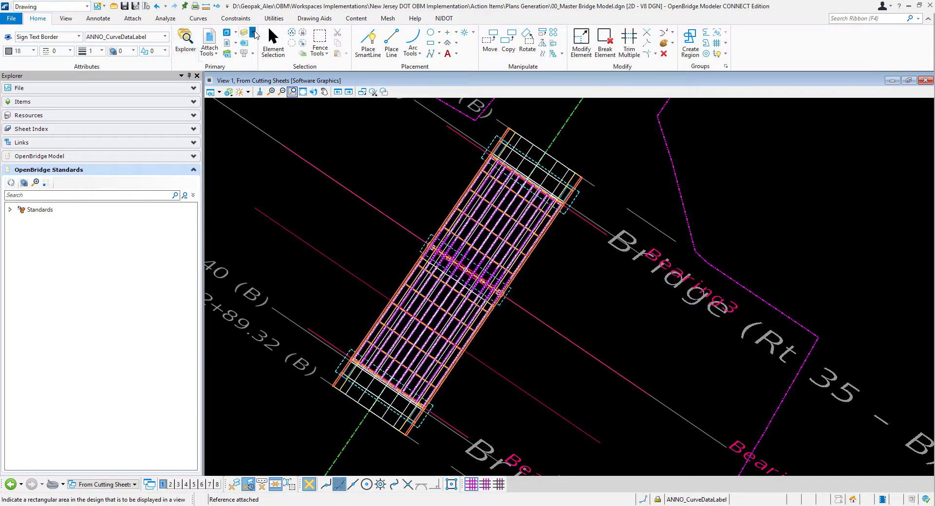
left_click(281, 59)
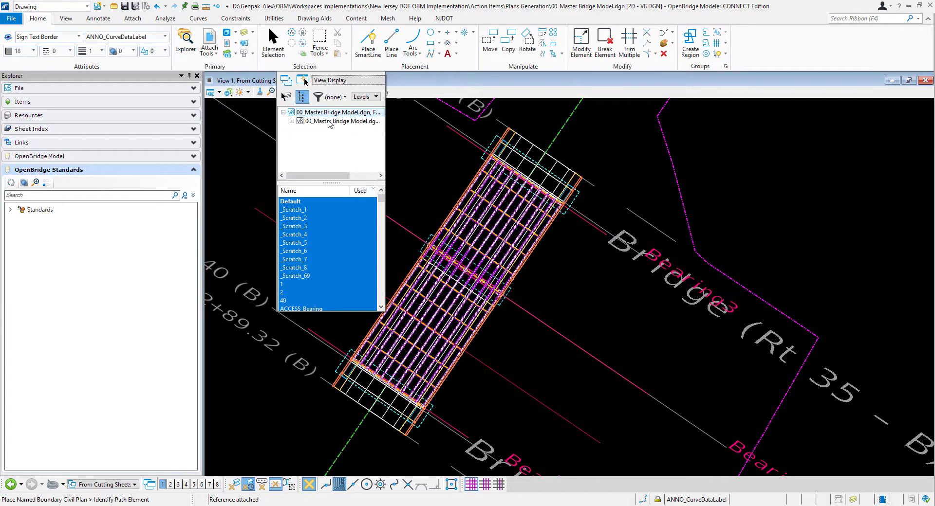
- Turn off the Default, ANNO_CurveDataLabel and BRDG_Bearings levels of the referenced Default bridge model
left_click(292, 121)
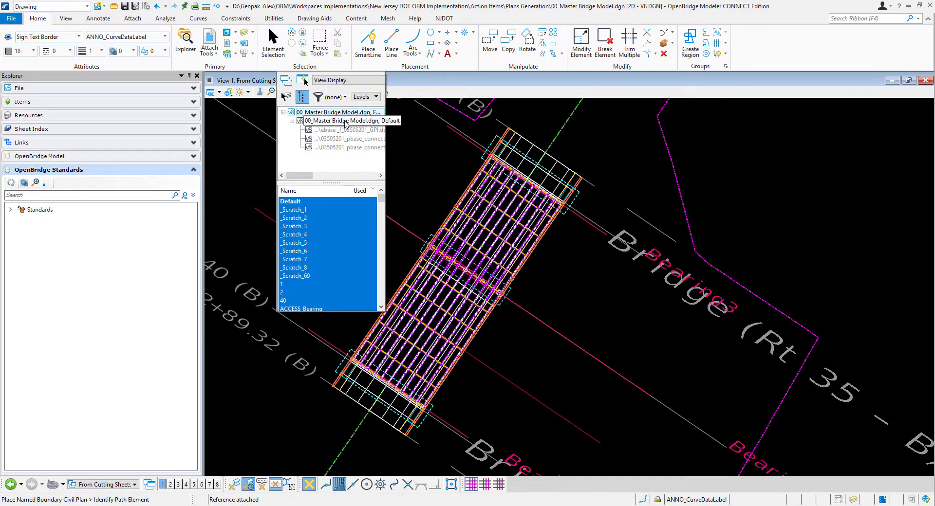
scroll(353, 238, "down", 1)
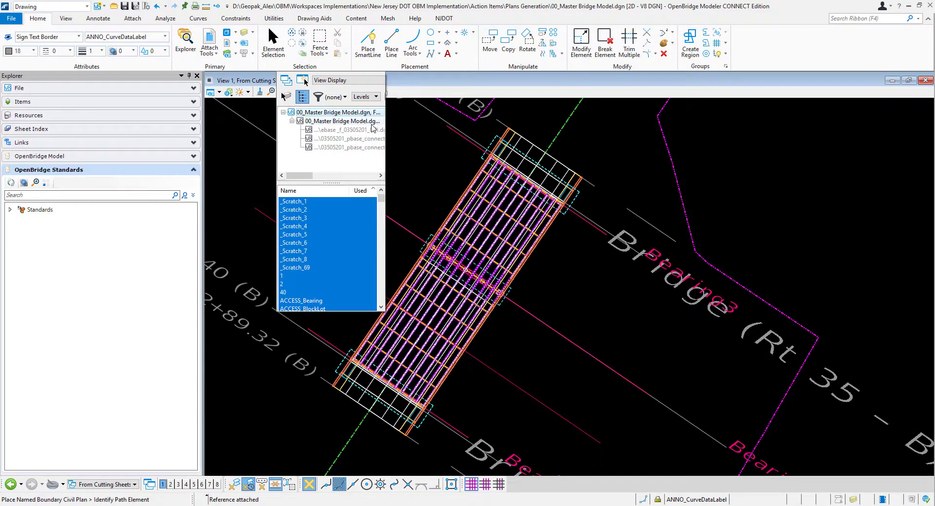
left_click(297, 121)
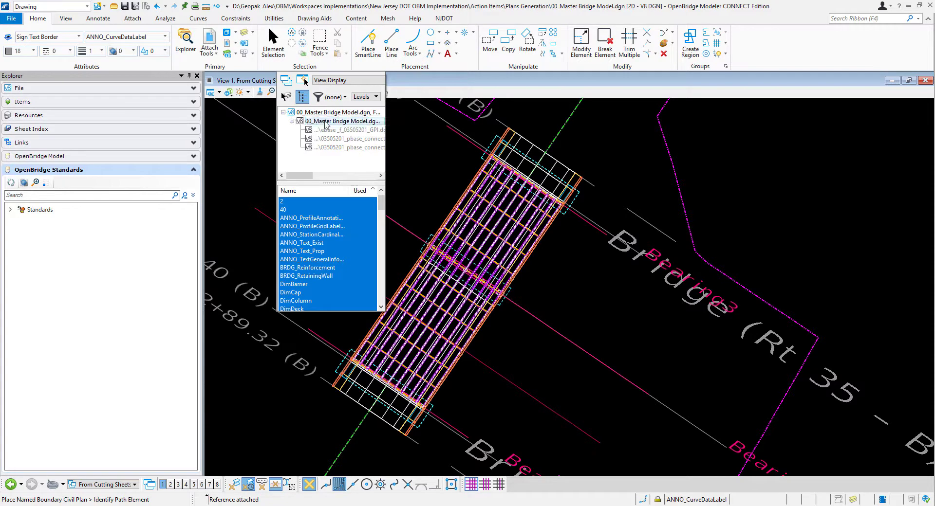
scroll(341, 223, "down", 1)
scroll(341, 229, "down", 10)
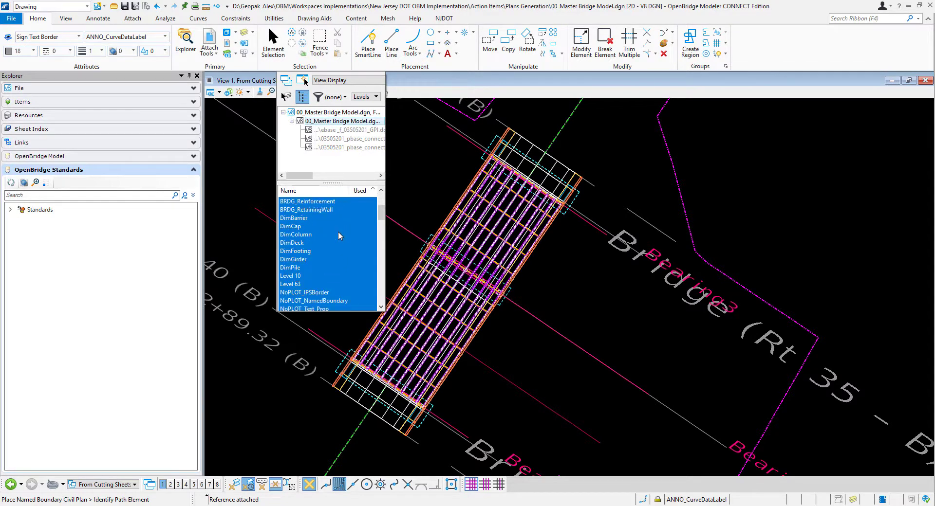
scroll(341, 241, "down", 6)
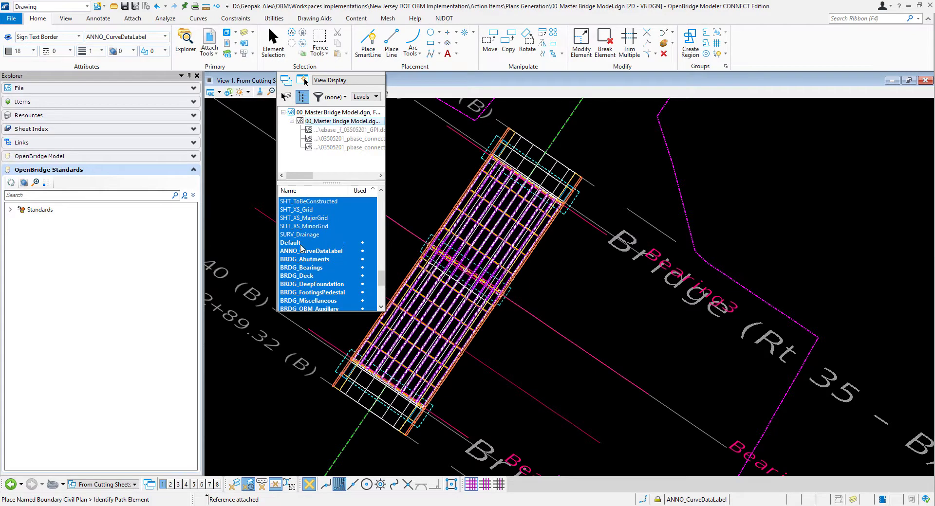
left_click(300, 244)
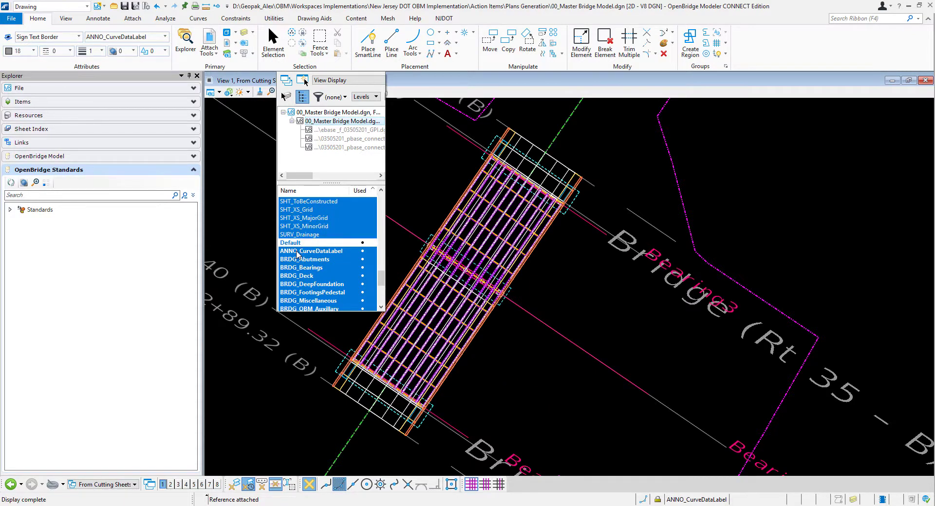
left_click(297, 251)
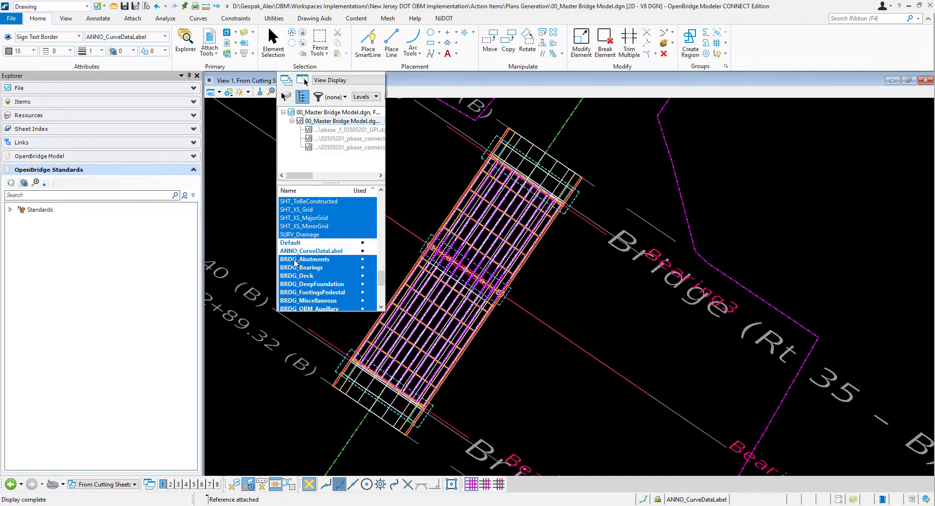
left_click(292, 270)
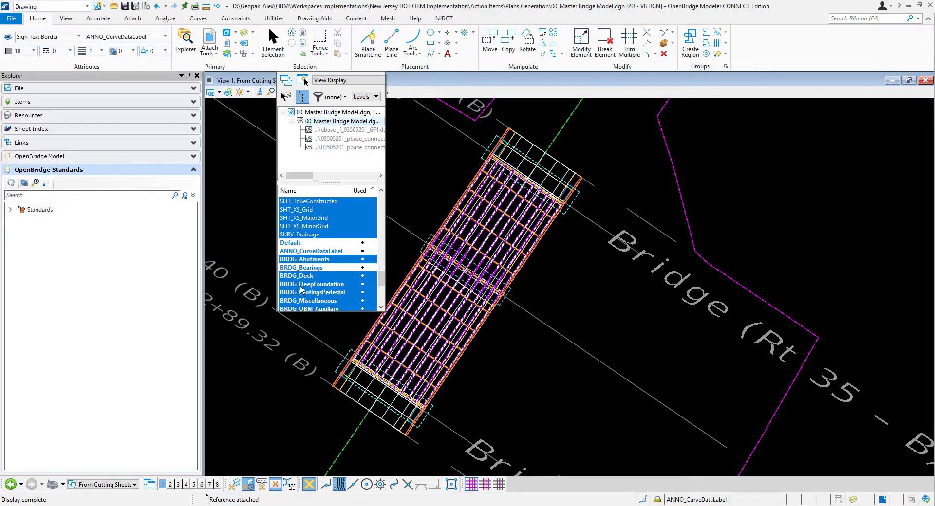
- Turn off the reference's BRDG levels for miscellaneous, OBM auxiliary, parapets and railings, sidewalk and curb, and superstructure
left_click(313, 302)
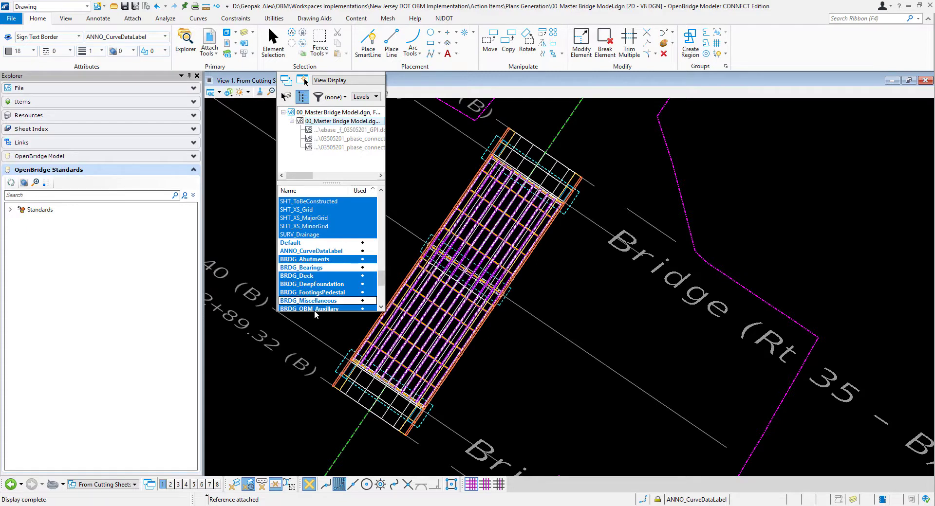
left_click(314, 309)
scroll(337, 272, "down", 1)
scroll(336, 276, "down", 1)
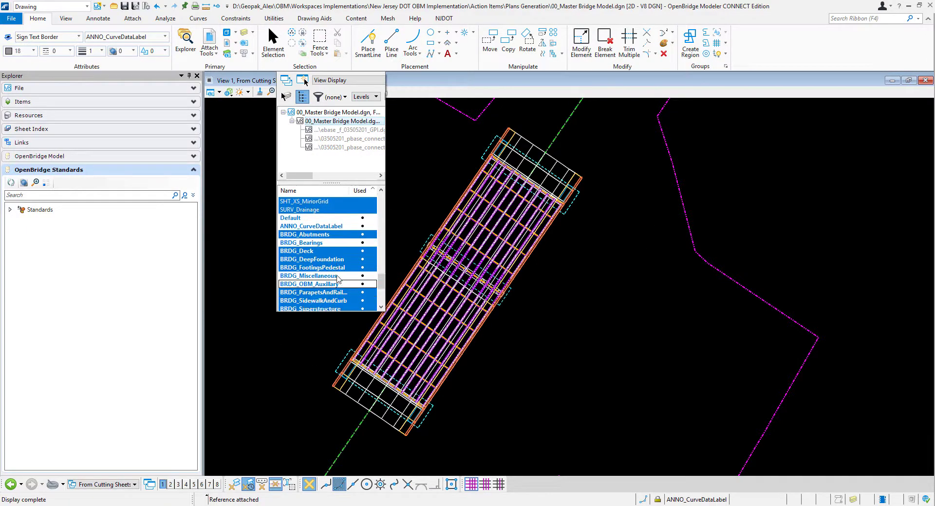
left_click(322, 293)
left_click(323, 301)
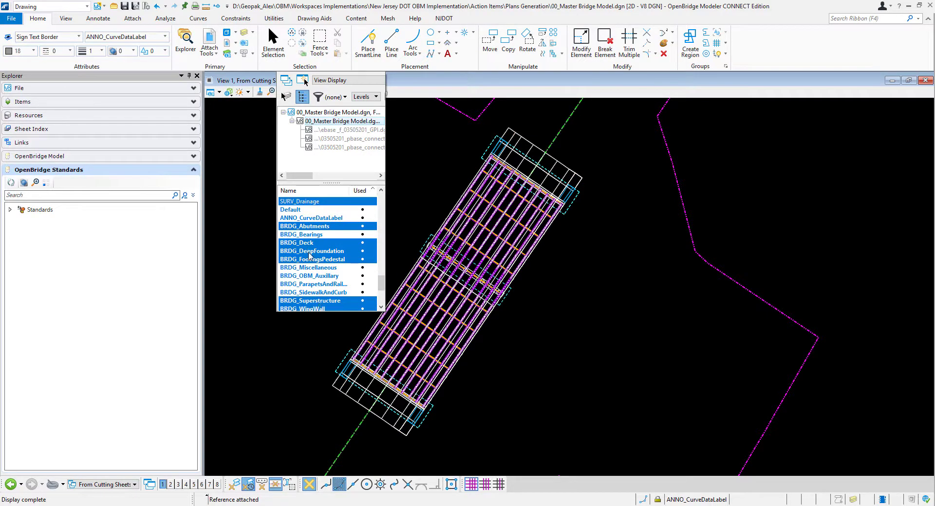
left_click(314, 300)
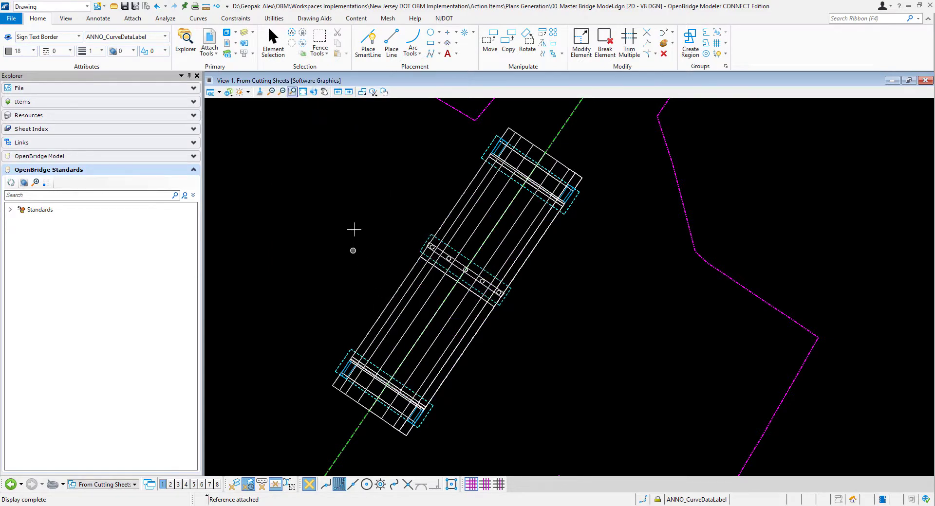
left_click(292, 91)
scroll(443, 222, "up", 1)
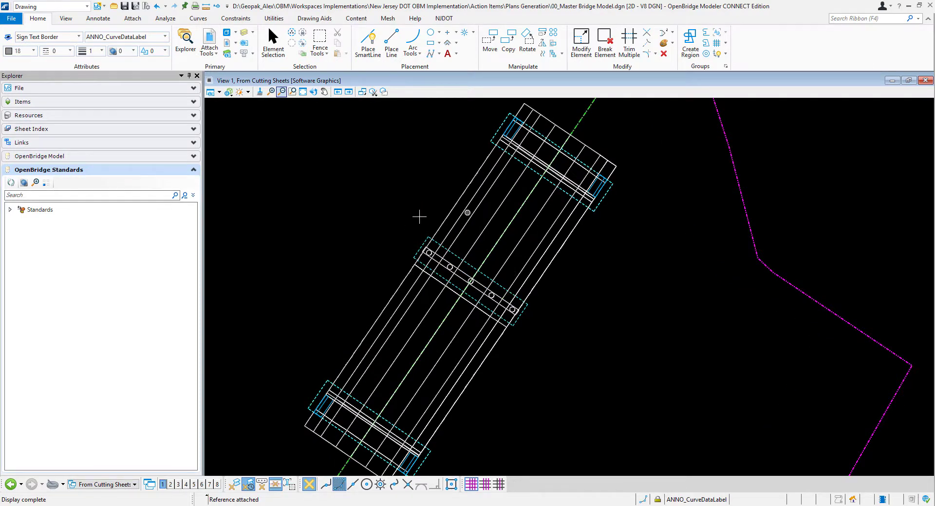
scroll(461, 225, "down", 1)
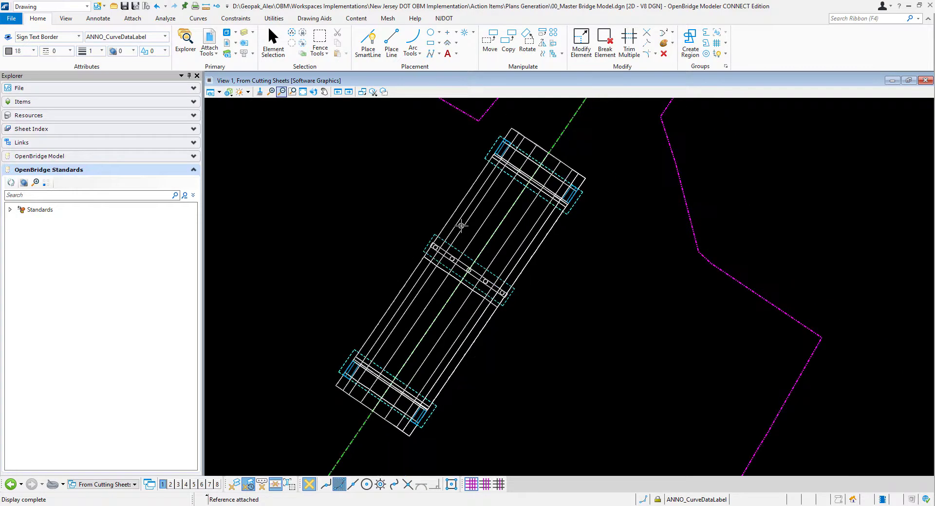
scroll(399, 228, "down", 1)
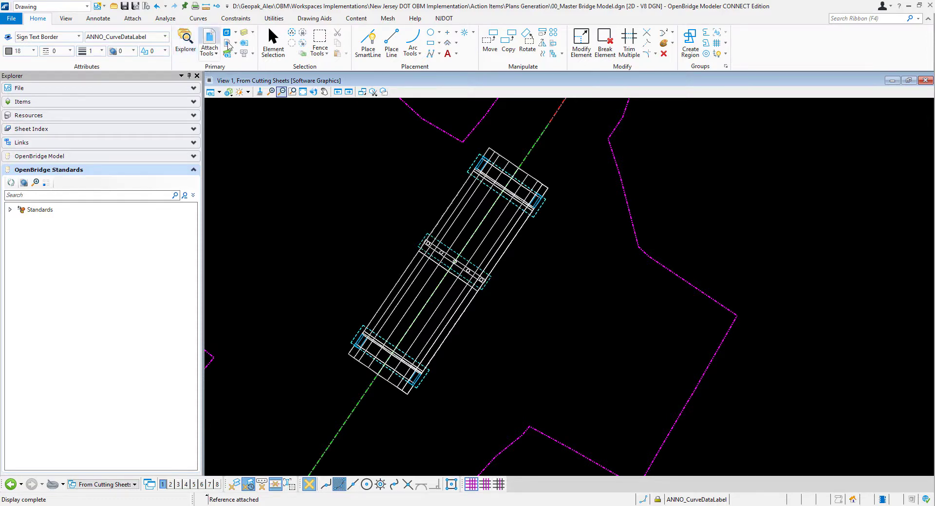
- Turn the ANNO_CurveDataLabel level of the referenced bridge model back on
left_click(252, 32)
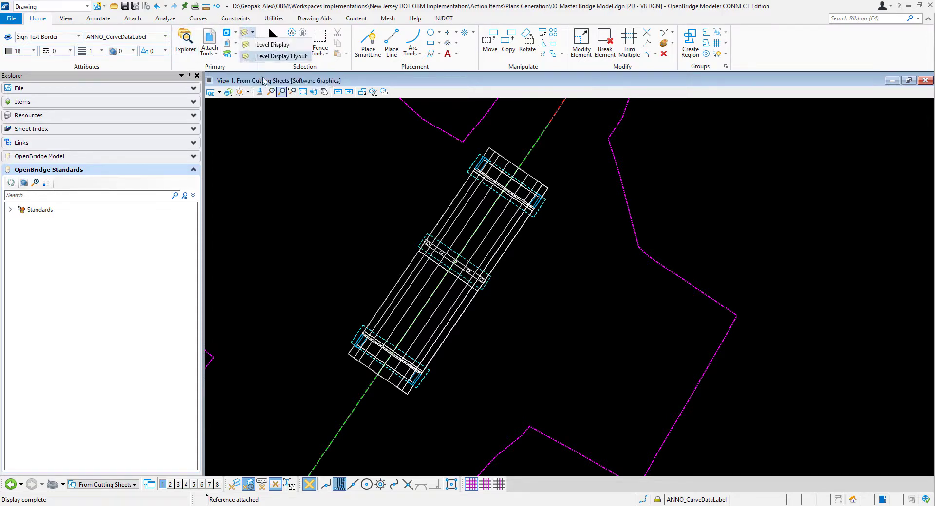
left_click(280, 56)
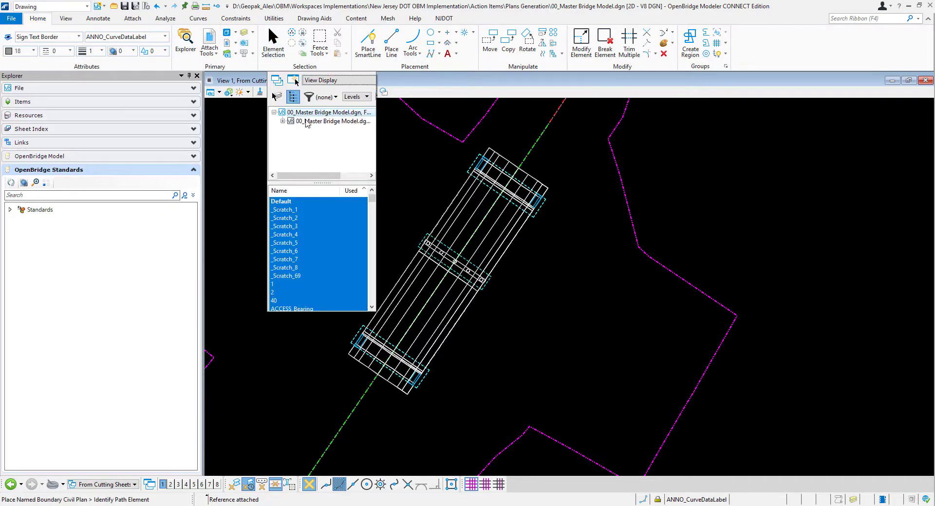
left_click(282, 122)
left_click(306, 121)
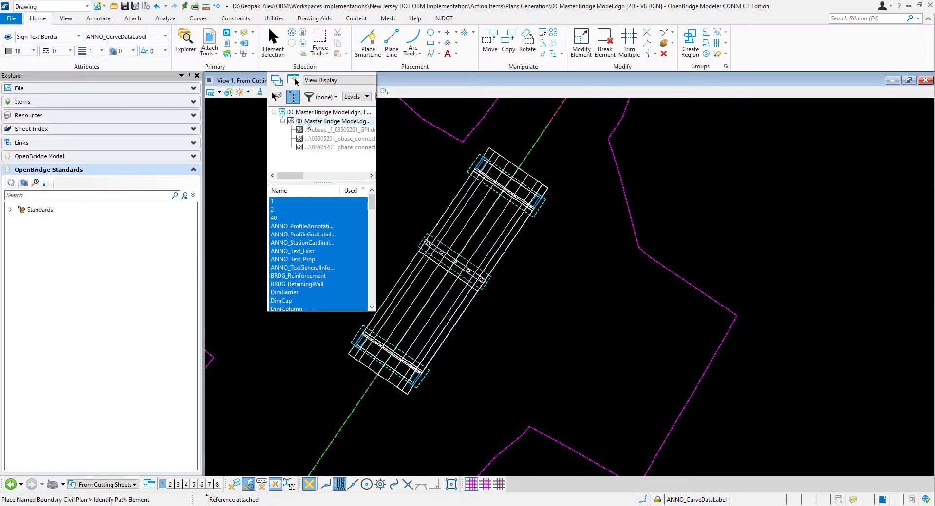
scroll(351, 230, "down", 3)
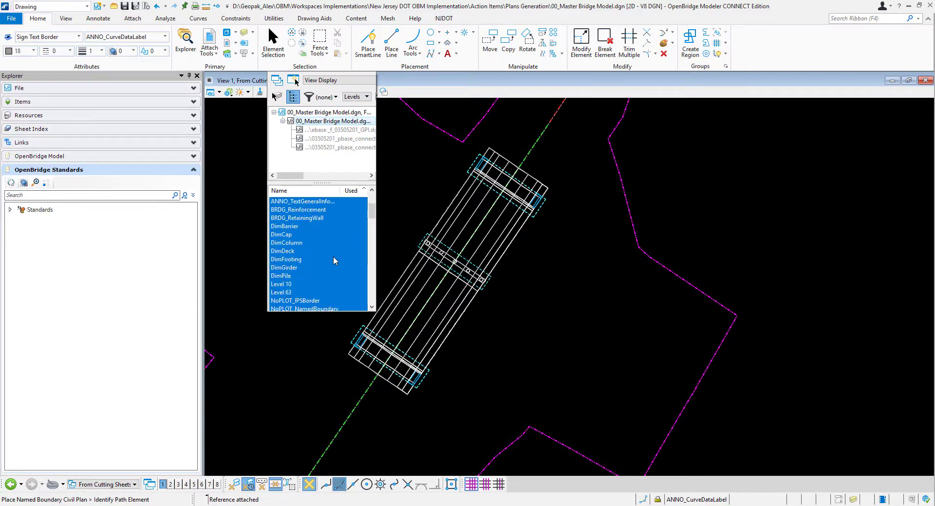
scroll(333, 256, "down", 8)
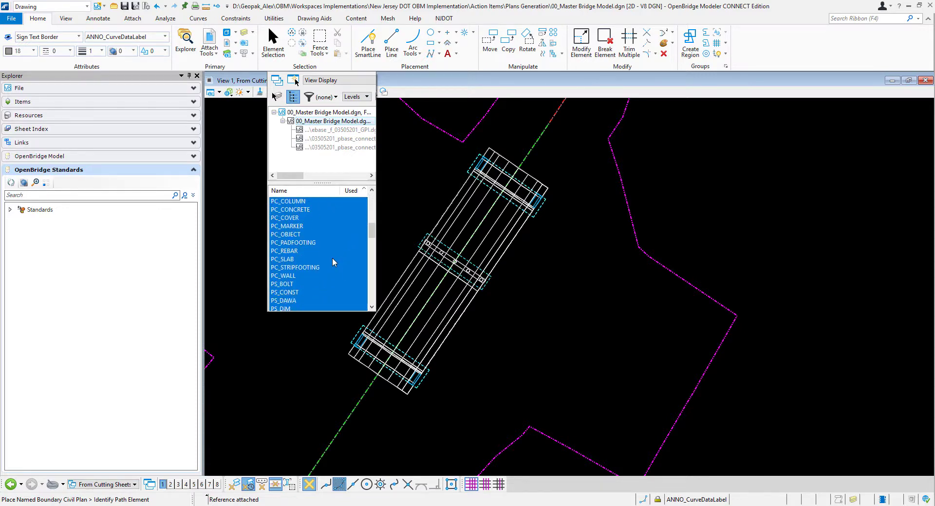
scroll(333, 262, "down", 5)
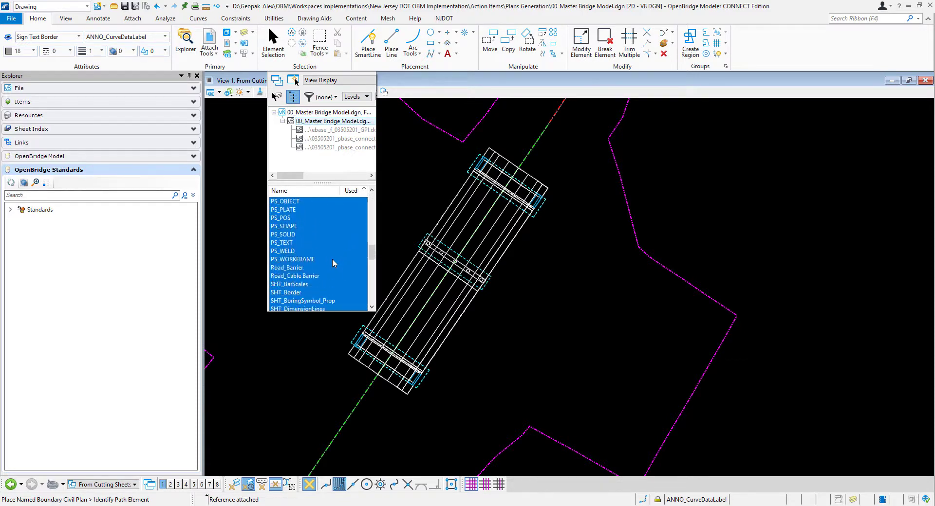
scroll(331, 265, "down", 4)
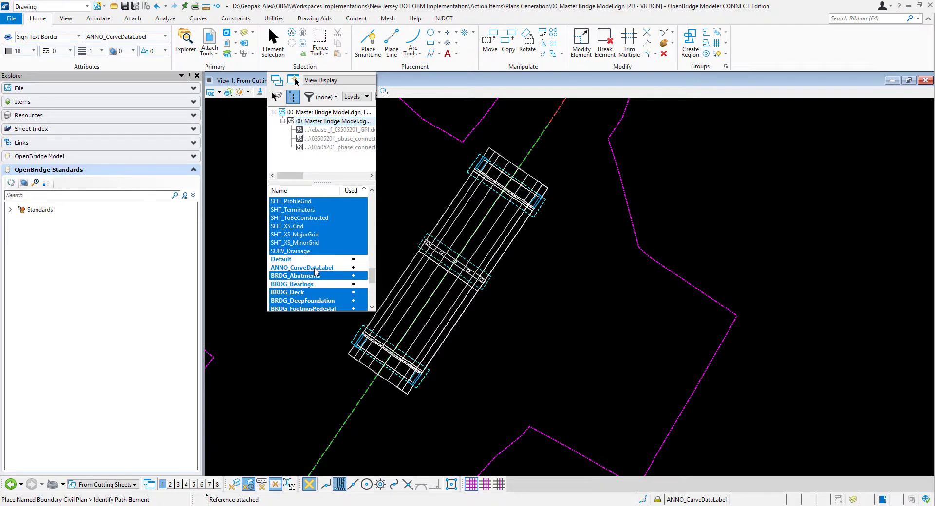
left_click(314, 268)
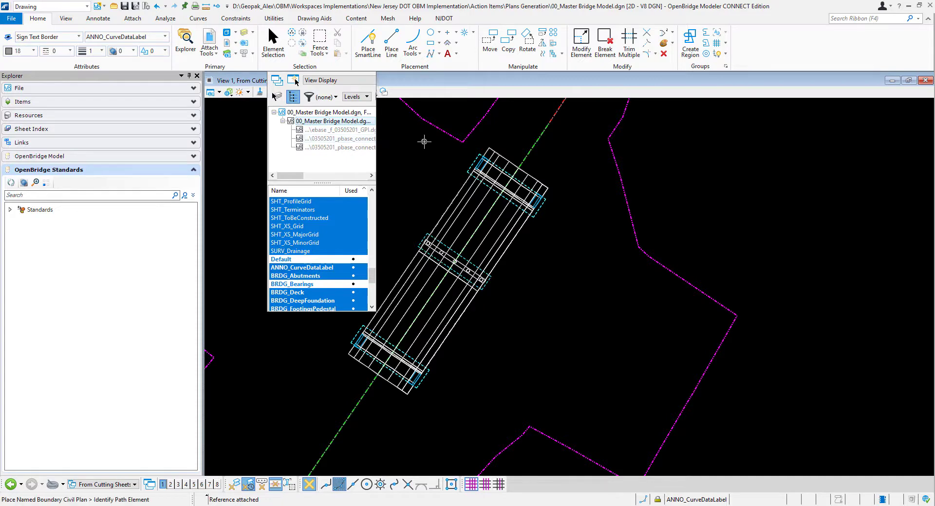
- Set the annotation scale of the From Cutting Sheets model to 1"=30'
left_click(271, 19)
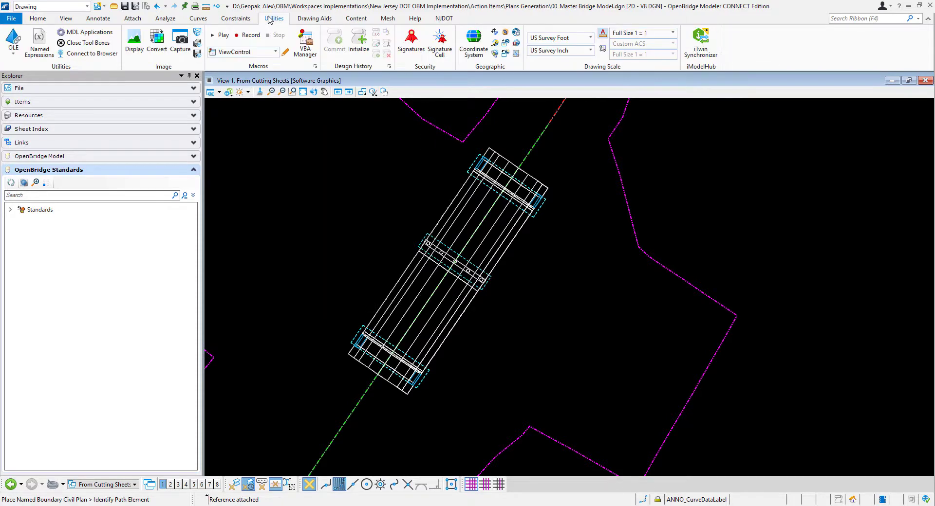
left_click(646, 34)
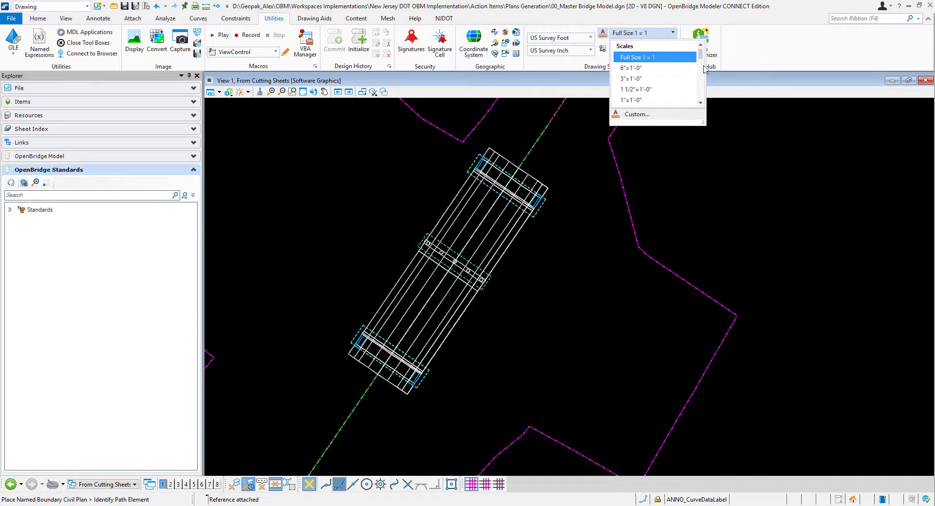
left_click_drag(702, 57, 703, 86)
left_click(629, 70)
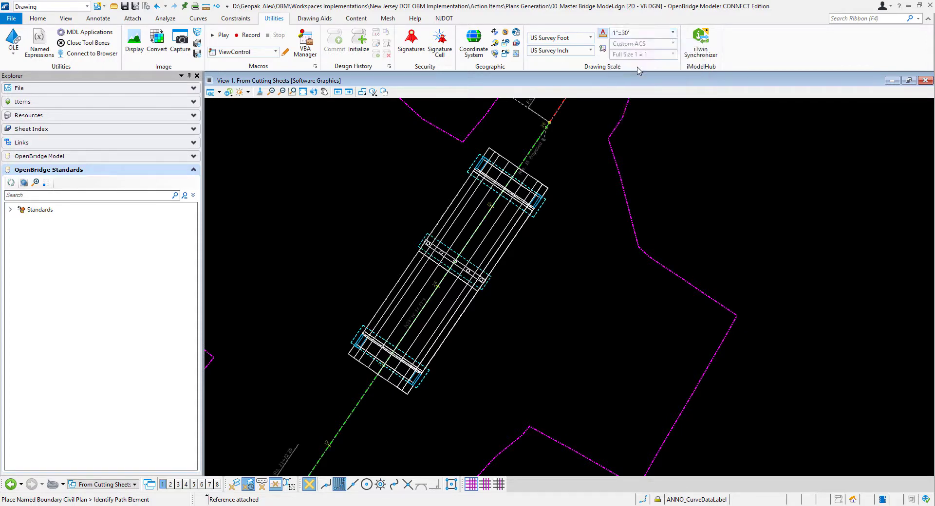
- Change the model's annotation scale to 1/16"=1'-0"
left_click(641, 36)
scroll(657, 82, "up", 5)
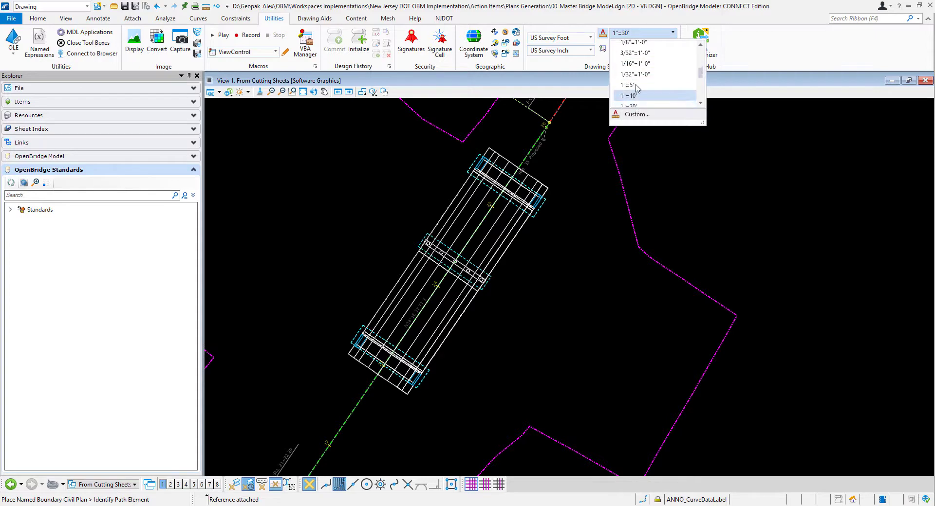
left_click(635, 87)
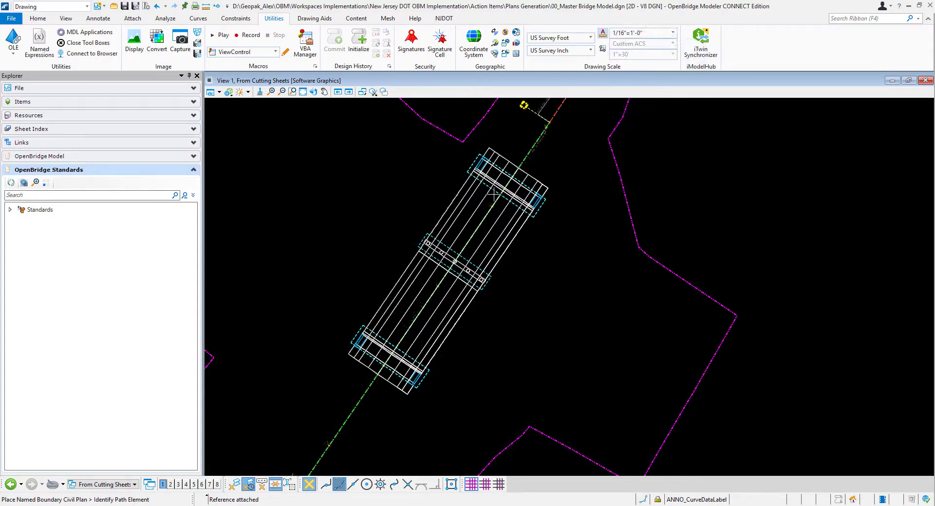
scroll(492, 197, "up", 3)
scroll(494, 224, "down", 2)
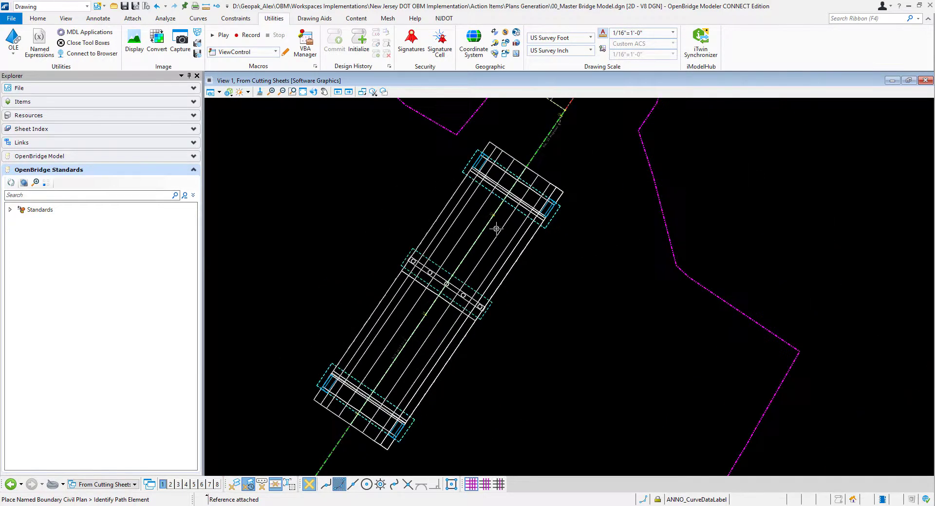
scroll(496, 229, "down", 1)
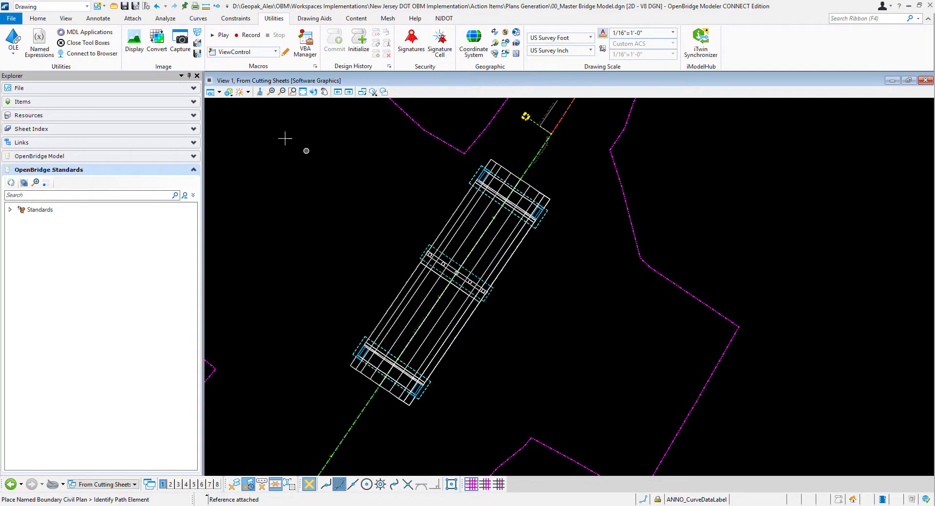
left_click(37, 19)
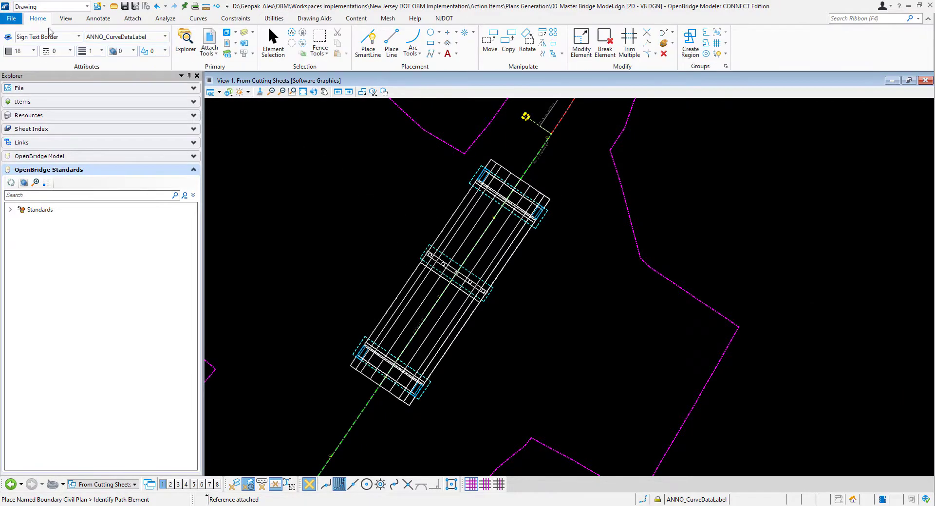
- Set up a civil plan named boundary with the BRDG General Plan and Elevation PLAN seed and a 1/16"=1'-0" detail scale
left_click(45, 6)
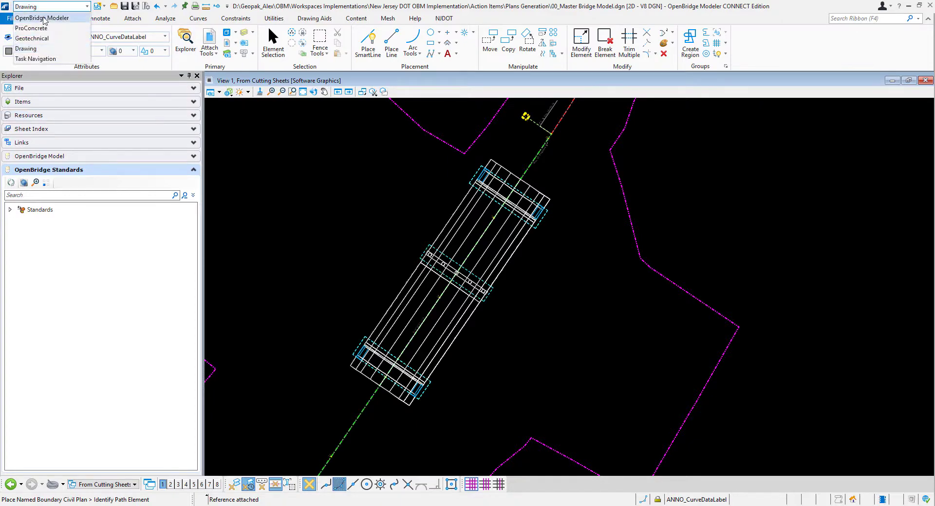
left_click(43, 18)
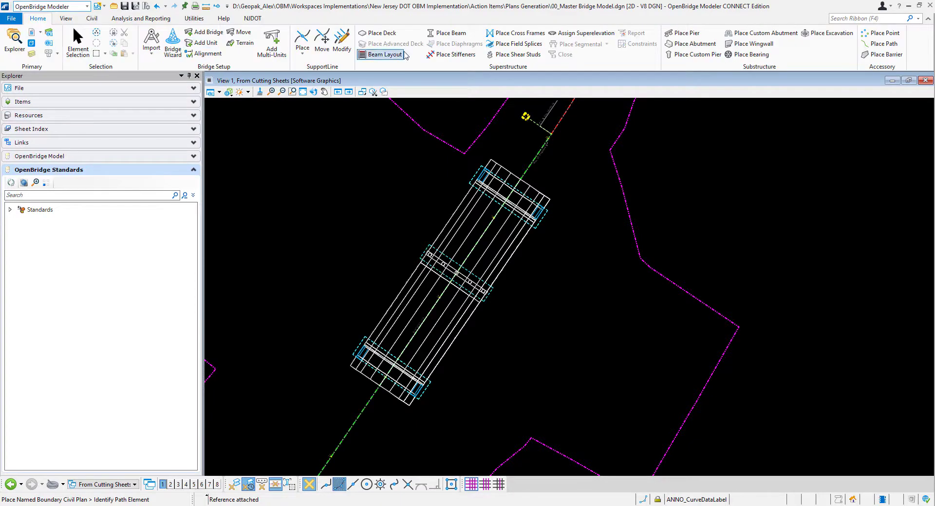
left_click(146, 19)
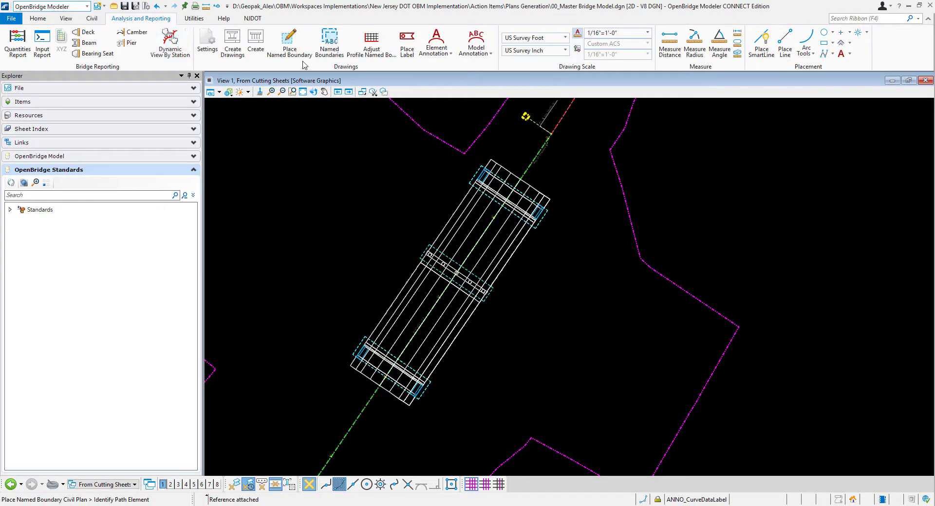
left_click(288, 42)
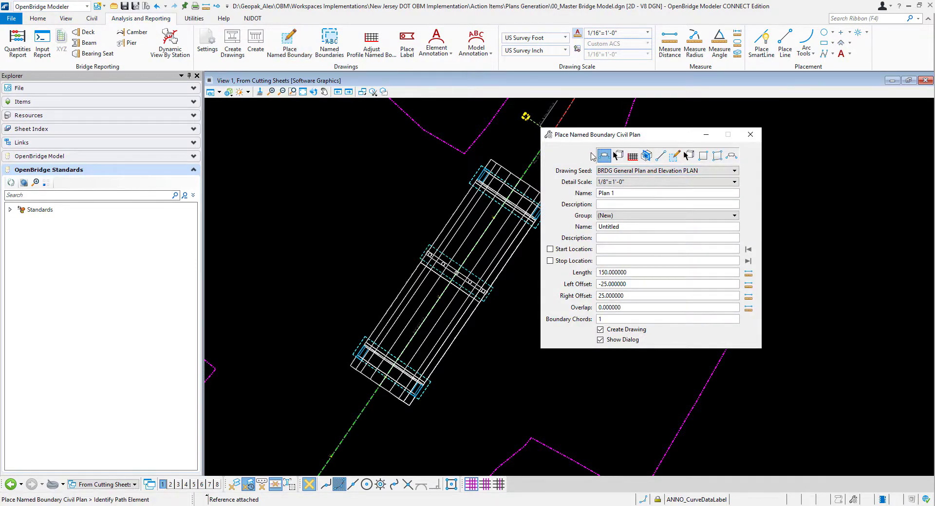
left_click(656, 171)
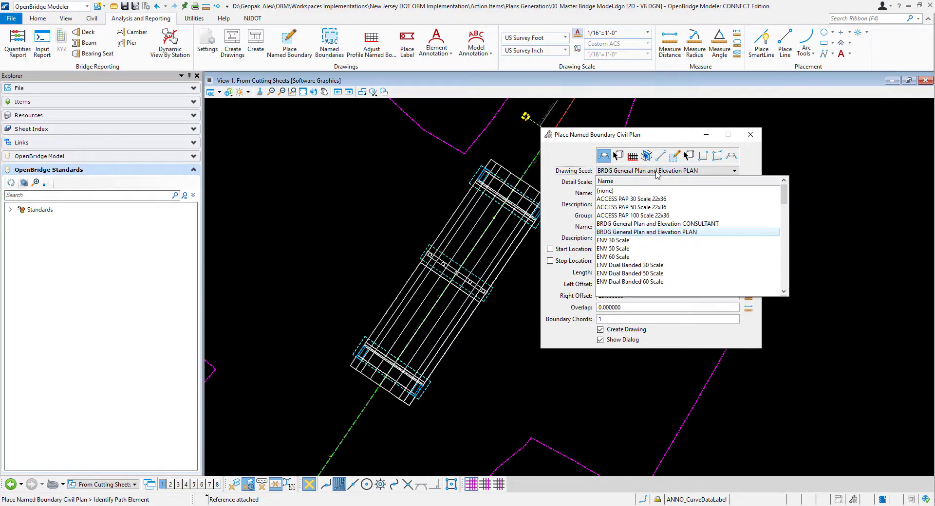
left_click(637, 232)
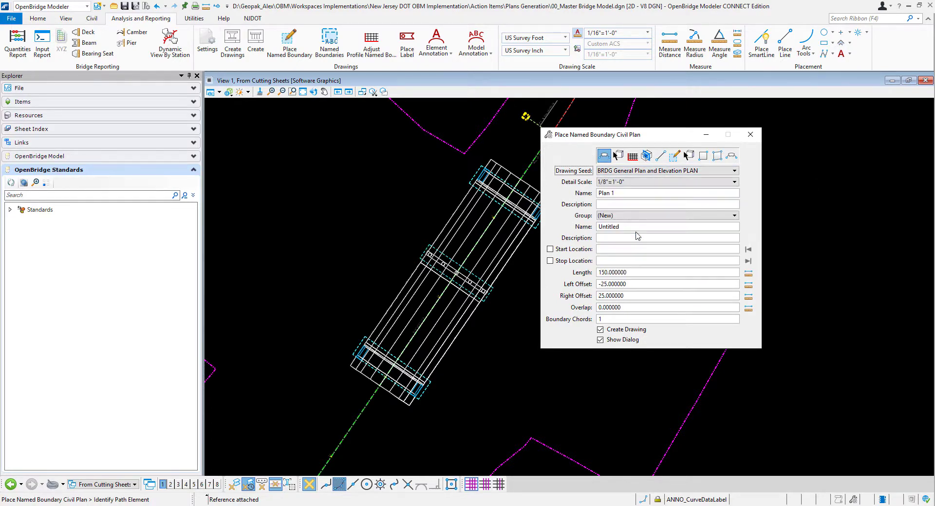
left_click(628, 183)
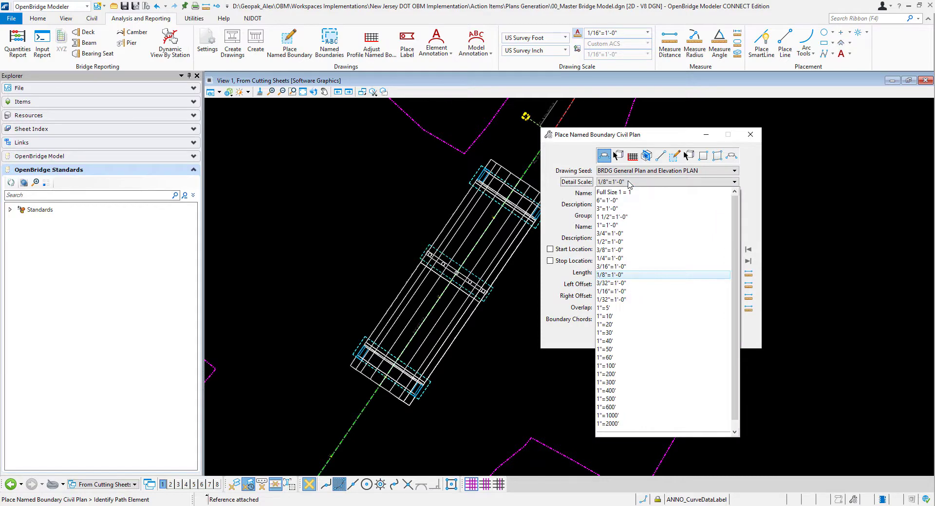
left_click(606, 291)
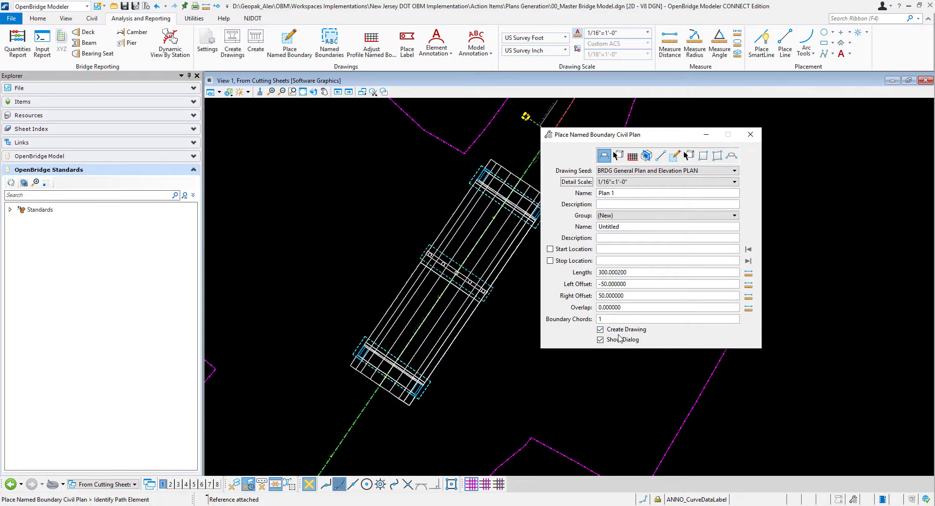
- Place the named boundary along the Rte. 35 Proposed baseline around the bridge, from about station 22+59 to 25+49
left_click(366, 402)
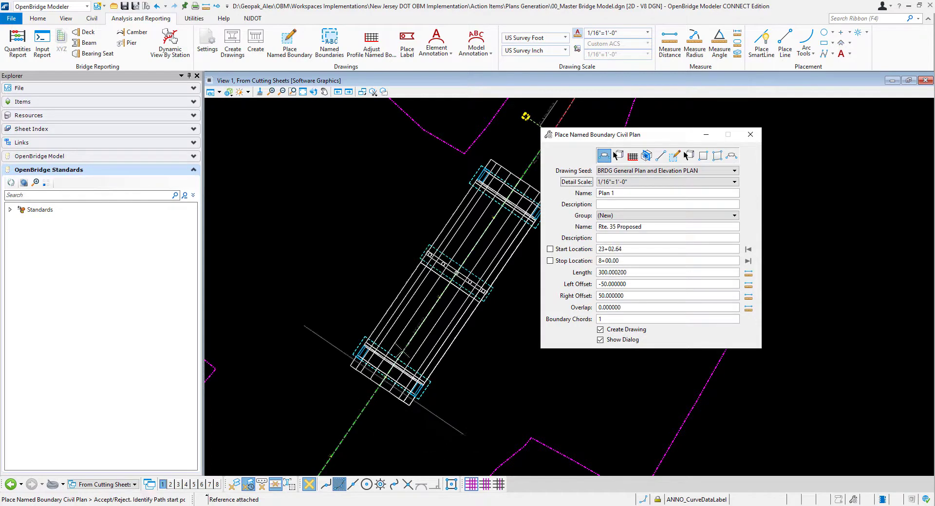
left_click_drag(618, 139, 740, 174)
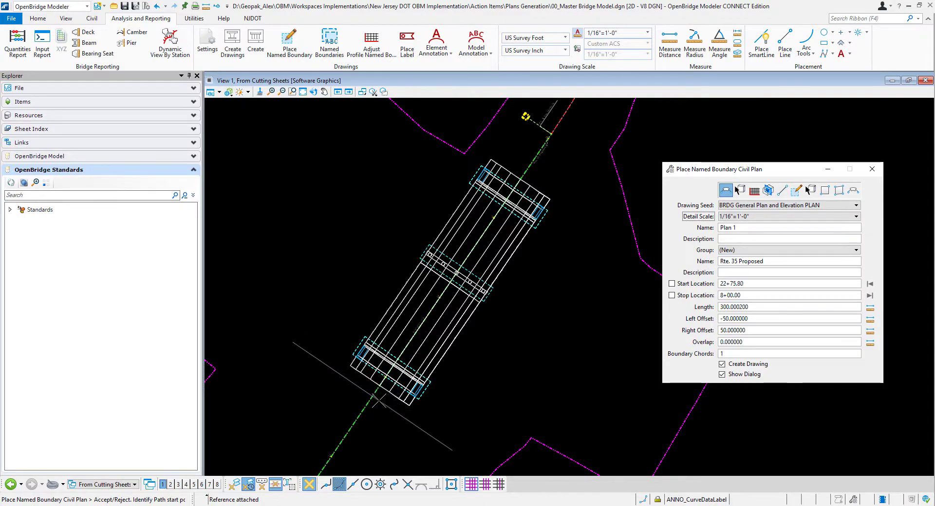
left_click(368, 413)
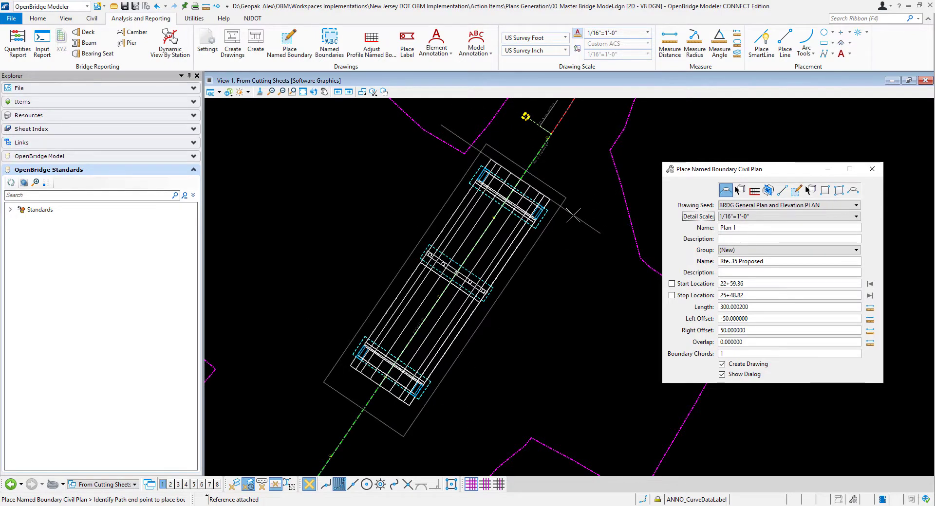
left_click(573, 214)
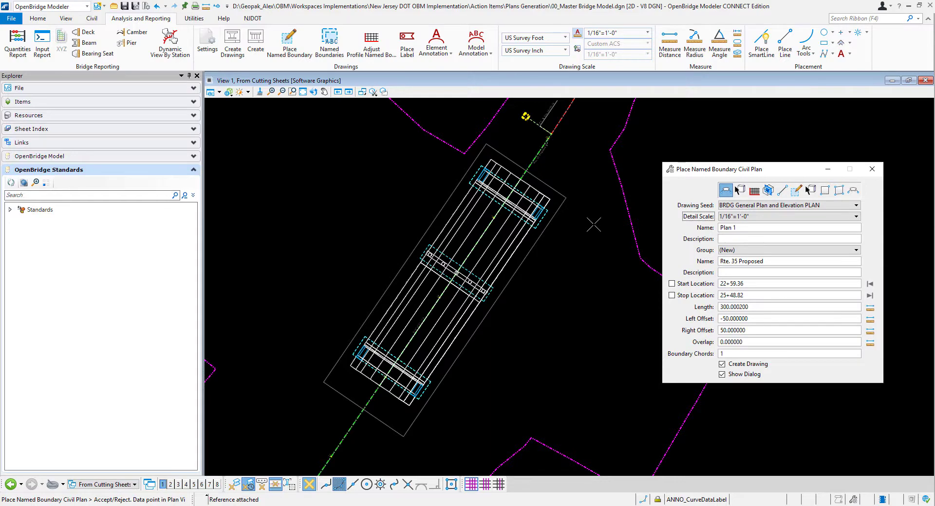
left_click(581, 232)
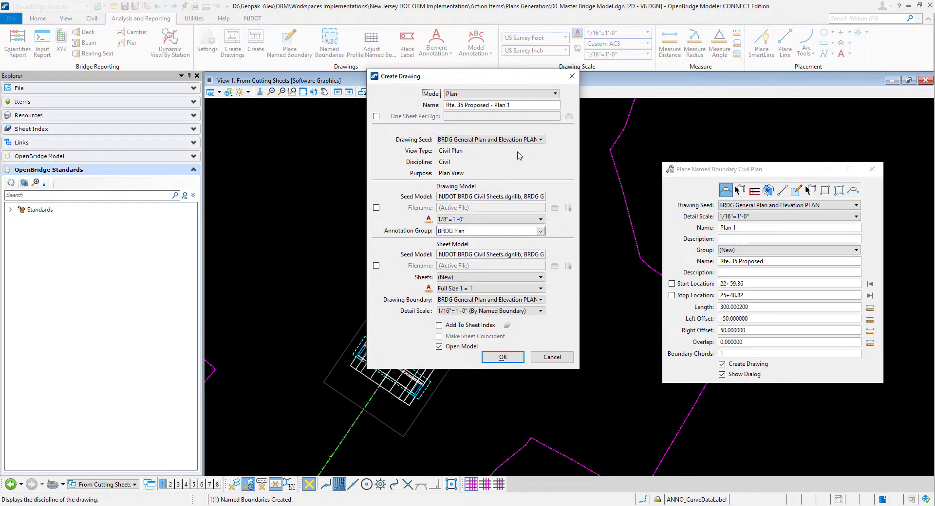
- Name the new drawing Plan Elevation-PLAN
key("Tab")
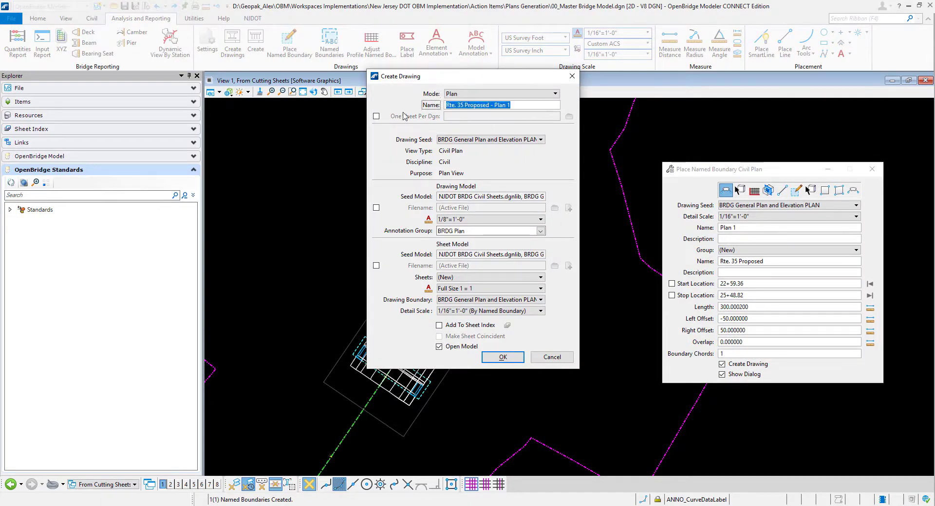
type("Plan ")
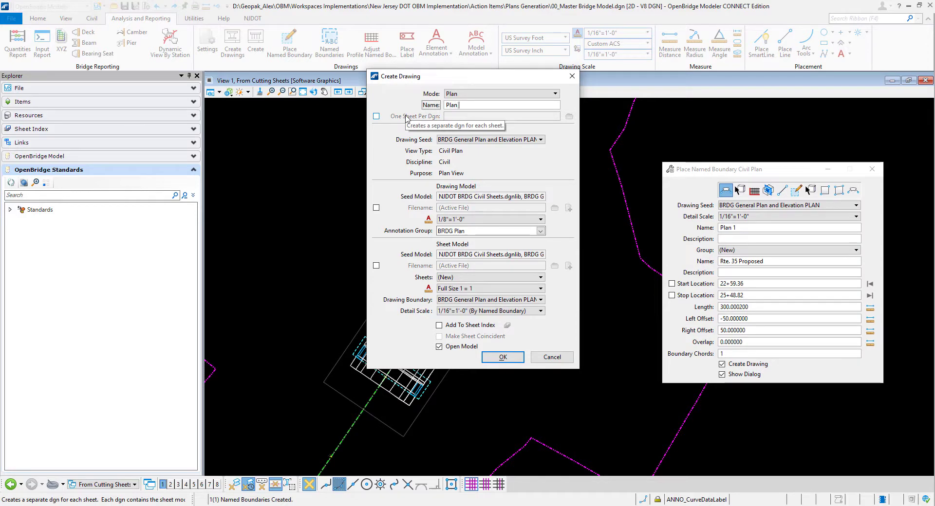
type("Elevato")
key("BackSpace")
key("BackSpace")
key("BackSpace")
type("ion-PLAN")
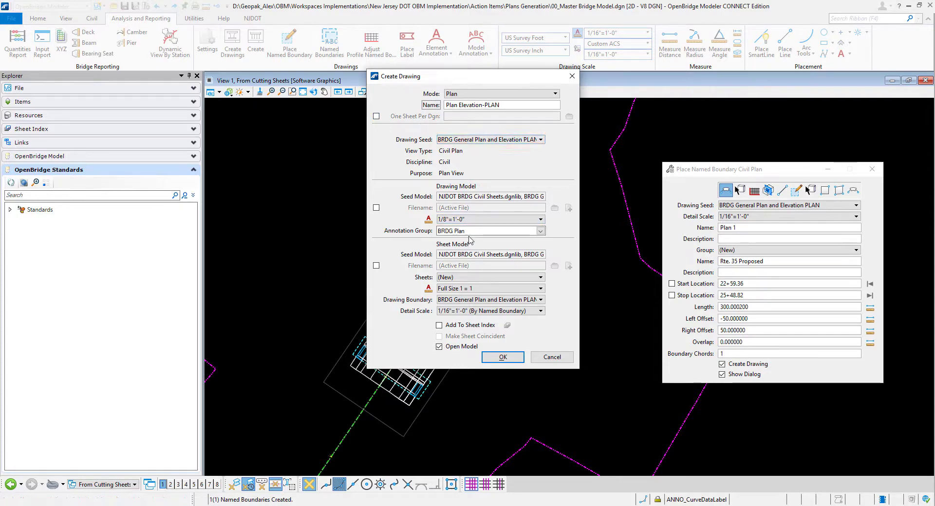
- Set the drawing model's annotation scale to 1/16"=1'-0" and create the drawing and sheet models
left_click(457, 219)
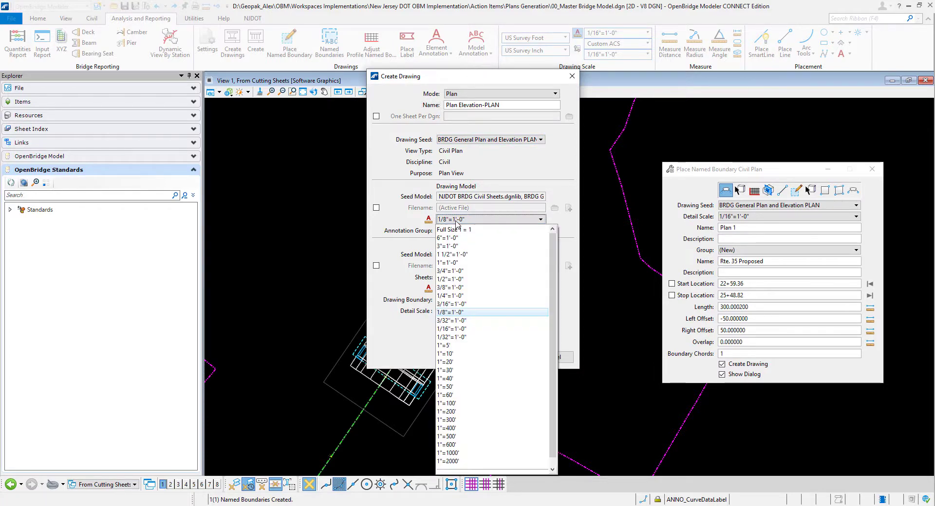
left_click(456, 330)
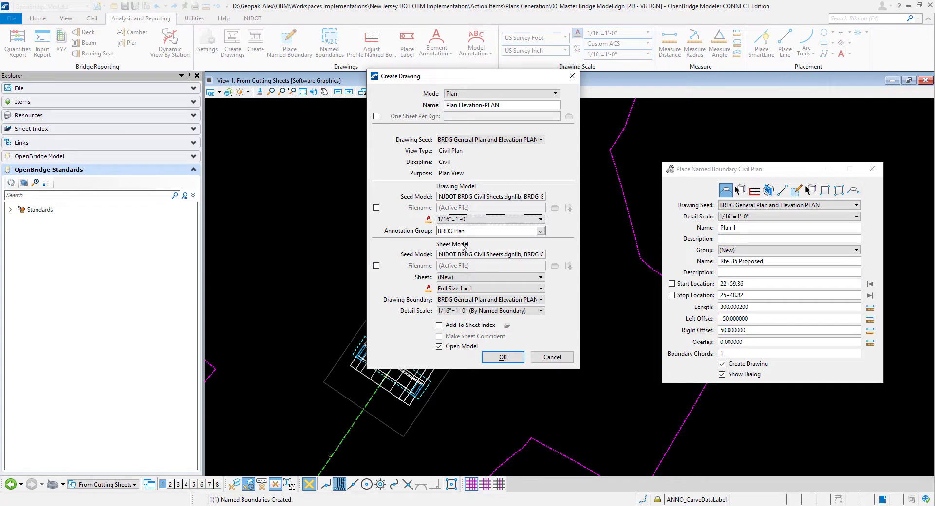
left_click(450, 314)
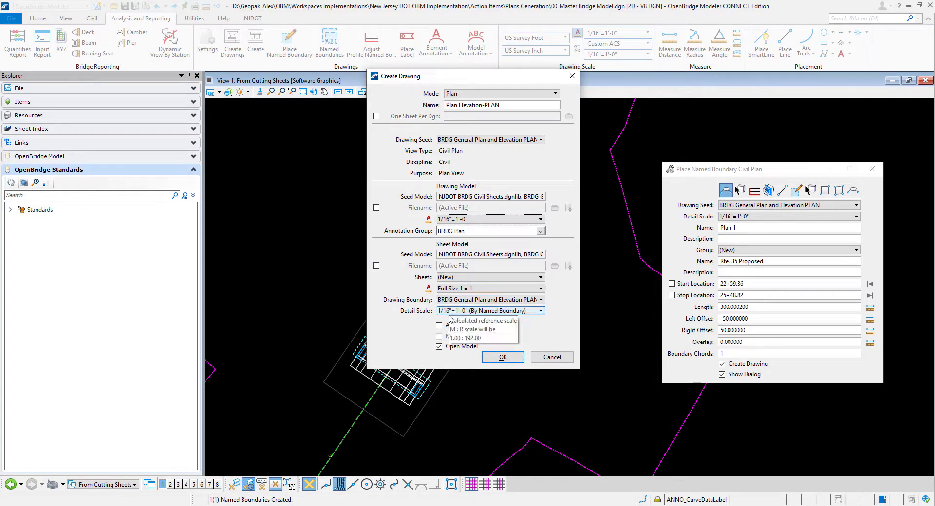
left_click(451, 312)
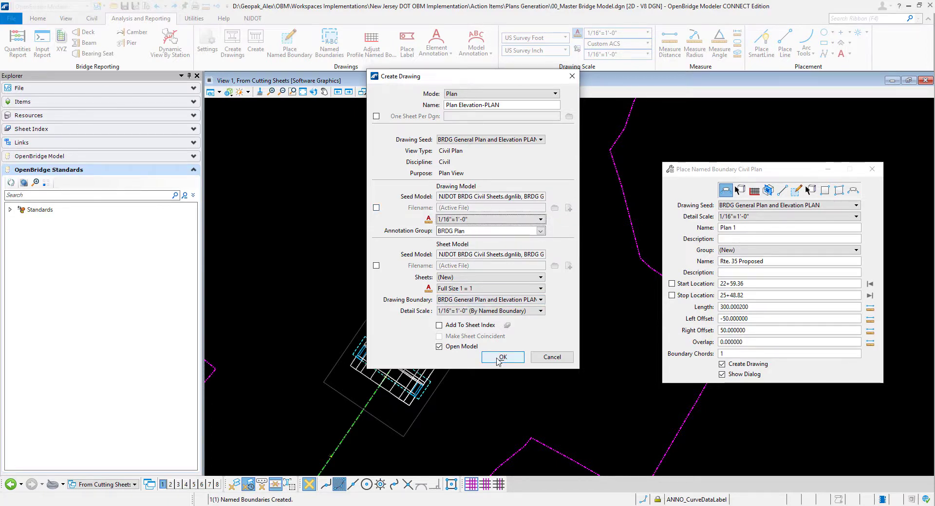
left_click(500, 358)
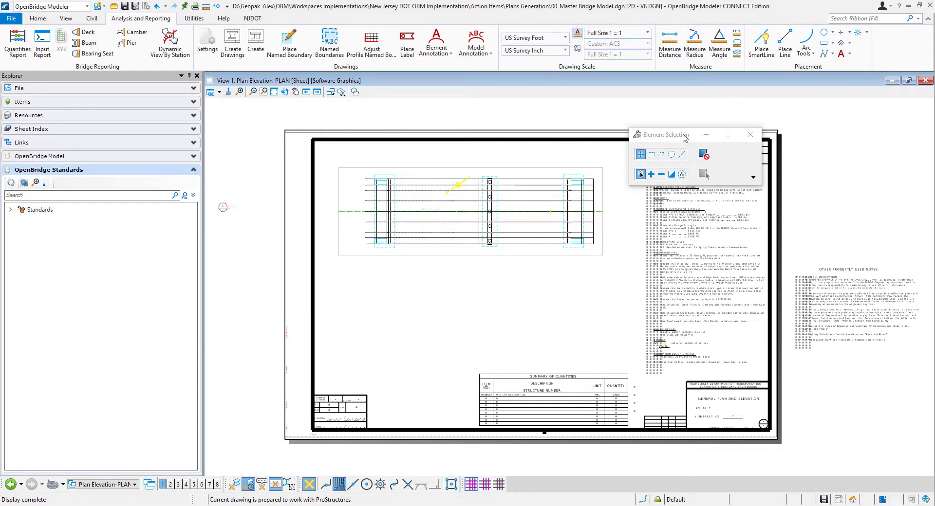
- Open the Plan Elevation-PLAN drawing model instead of the sheet model
left_click_drag(685, 139, 835, 111)
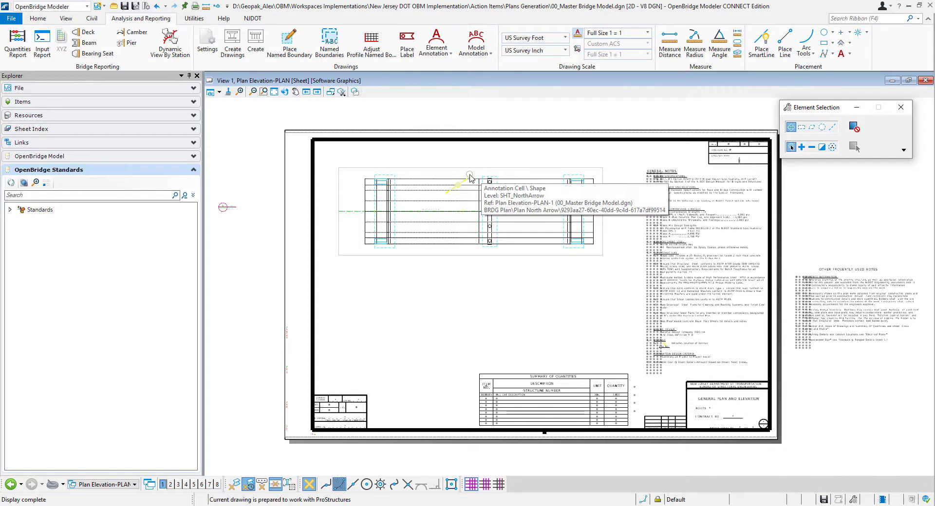
left_click(124, 489)
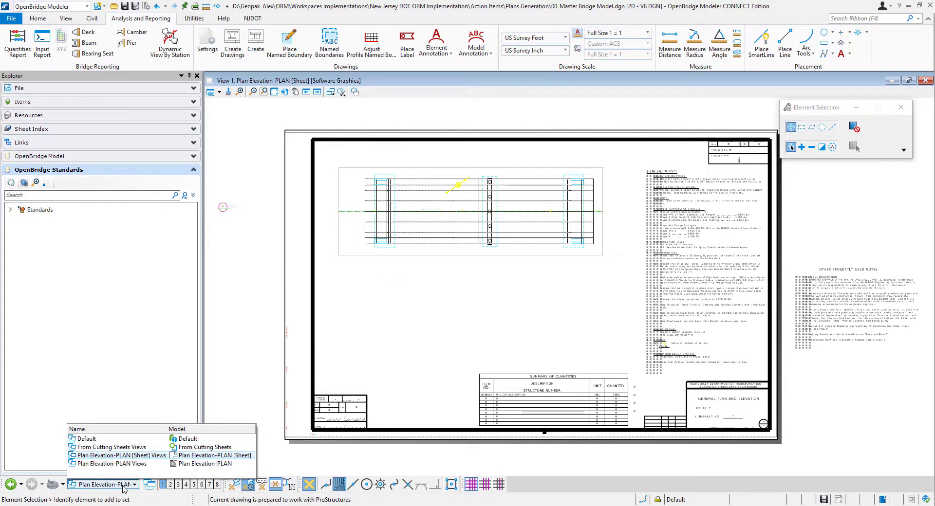
left_click(131, 464)
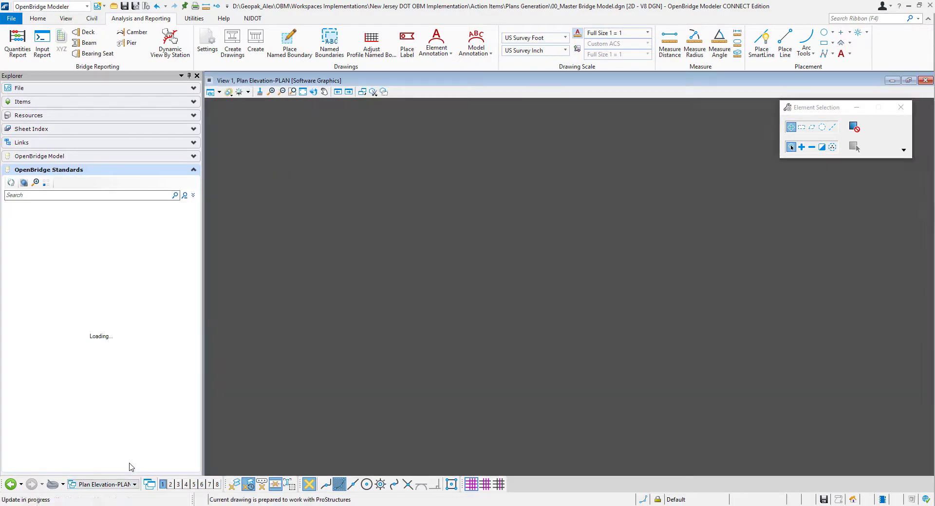
- Move the north arrow off the bridge deck into the upper-left corner of the plan boundary, using the Drawing workflow
left_click(548, 247)
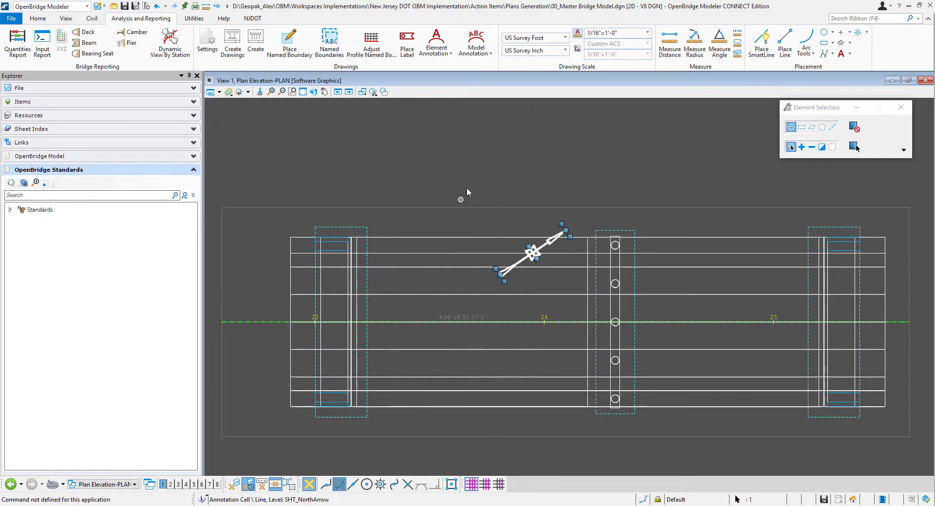
left_click(37, 18)
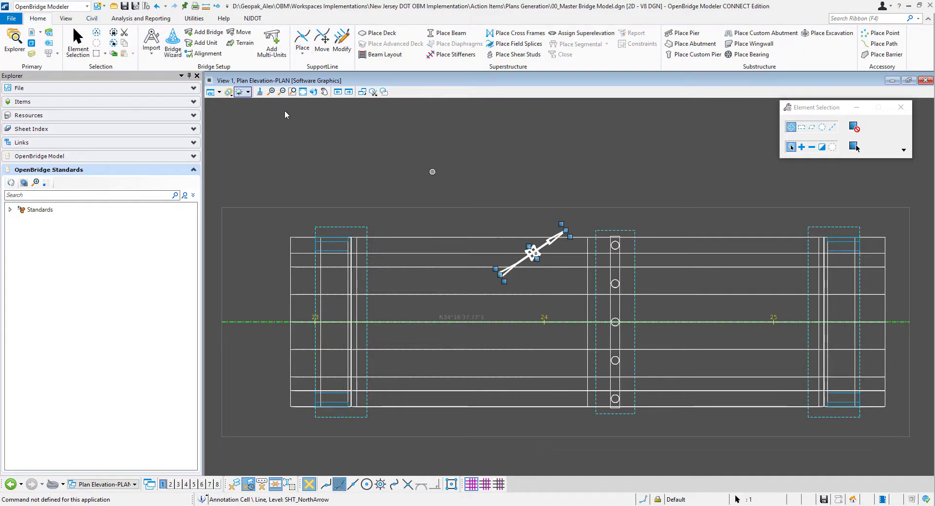
left_click(48, 6)
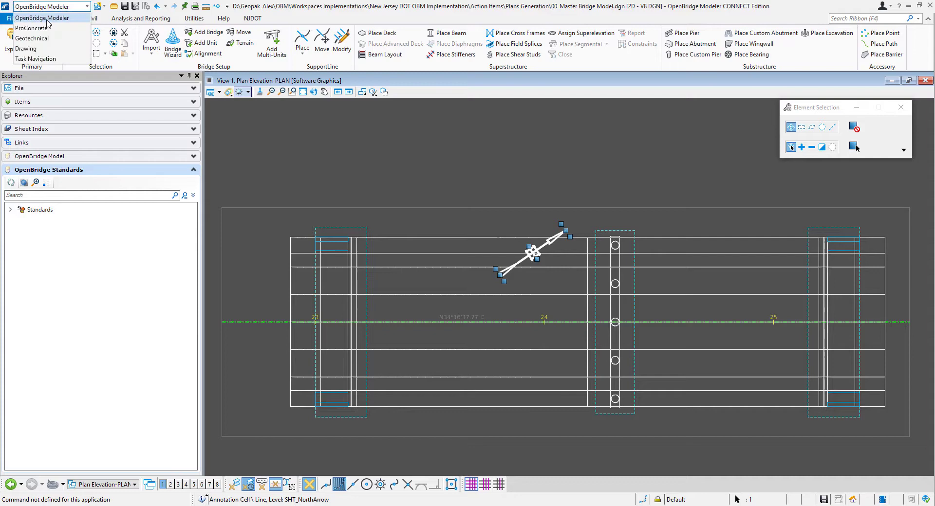
left_click(34, 48)
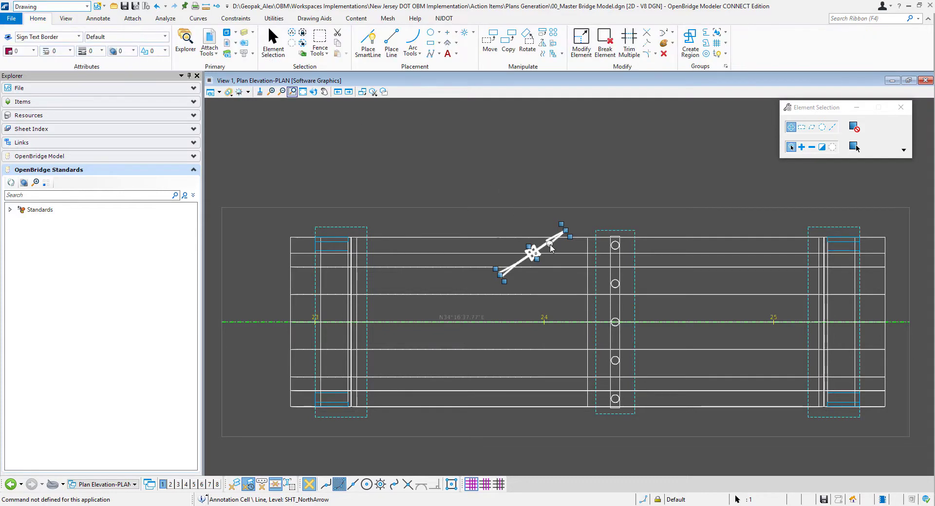
left_click(490, 41)
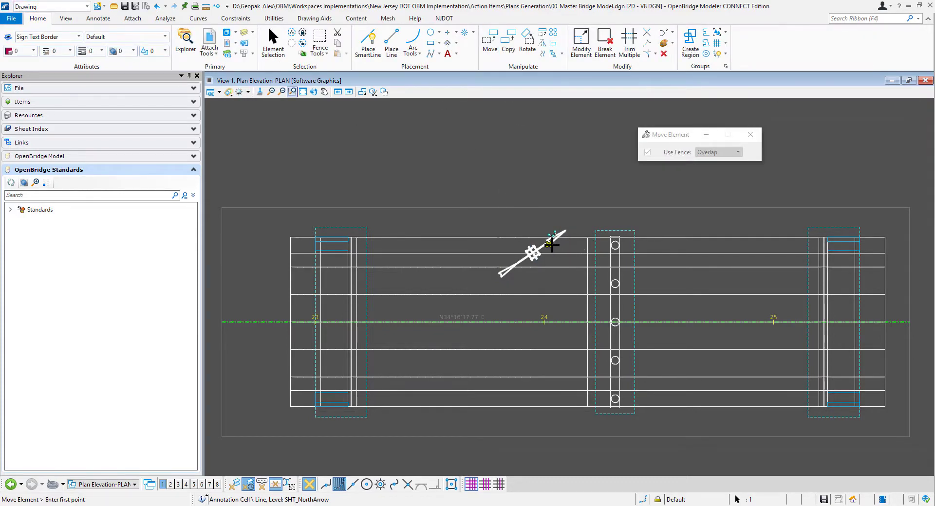
left_click(545, 247)
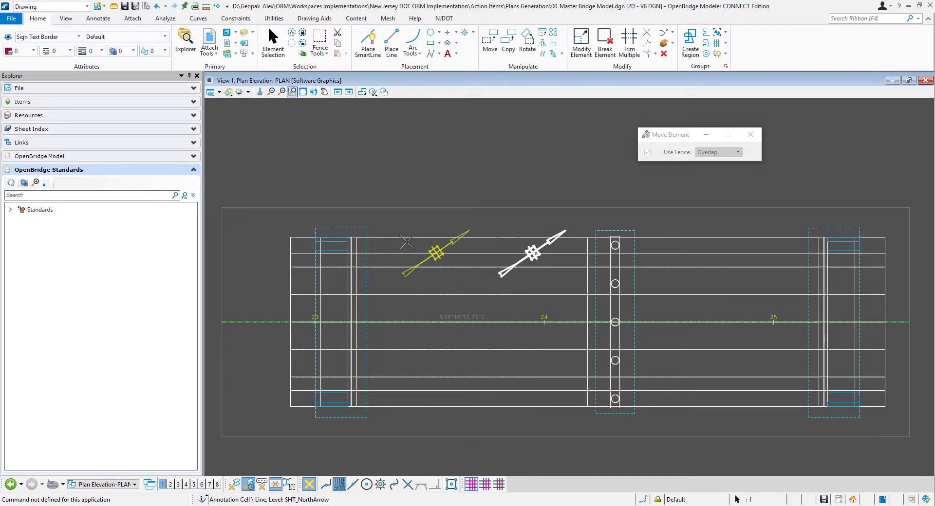
left_click(270, 227)
right_click(395, 160)
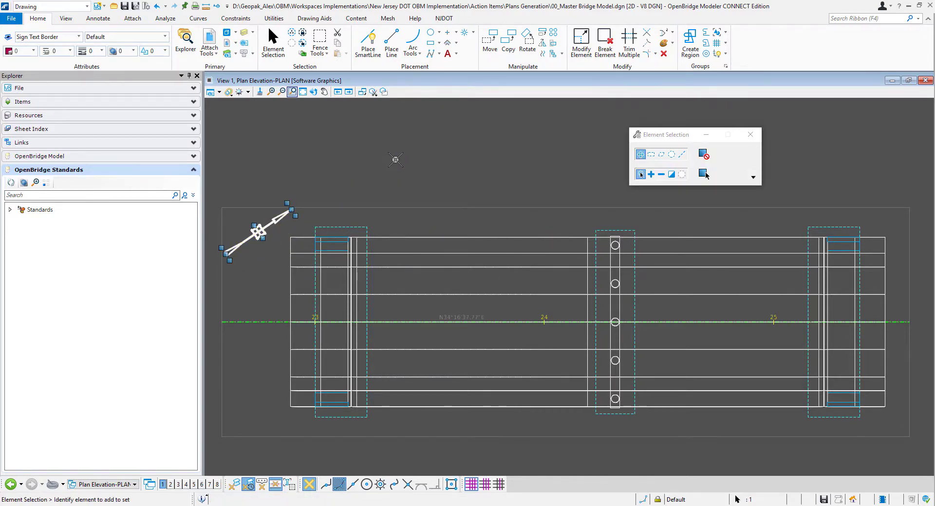
left_click(450, 466)
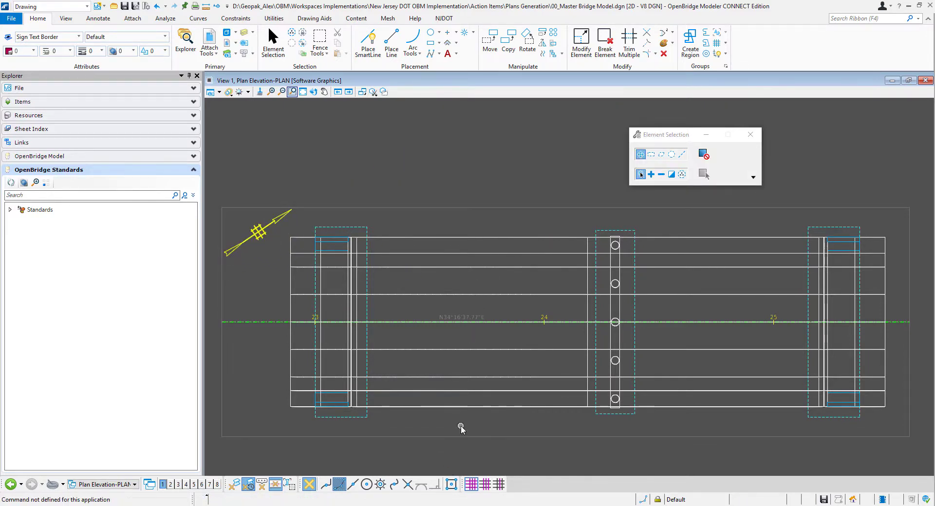
- In the presentation settings of the 00_Master Bridge Model.dgn reference, set the forward clip volume display style to Forward
scroll(461, 429, "down", 1)
scroll(528, 369, "up", 1)
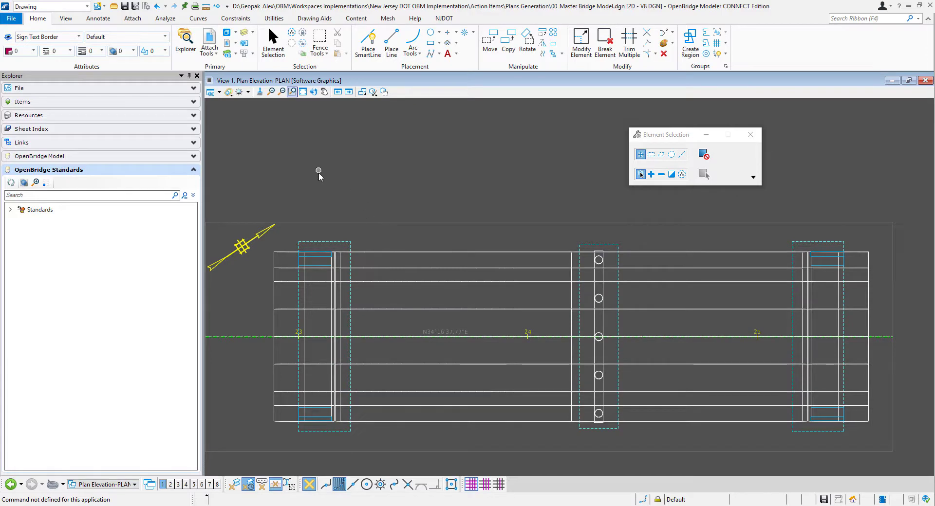
left_click(228, 43)
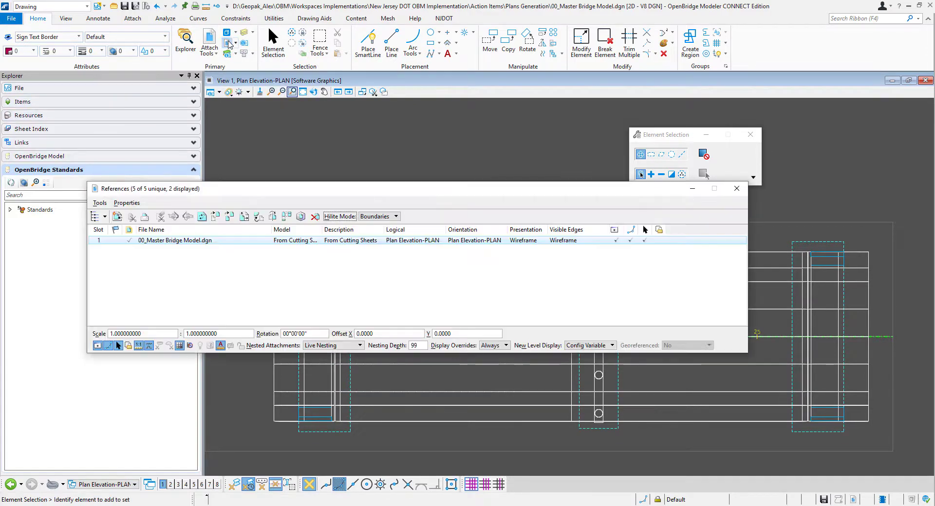
left_click(530, 243)
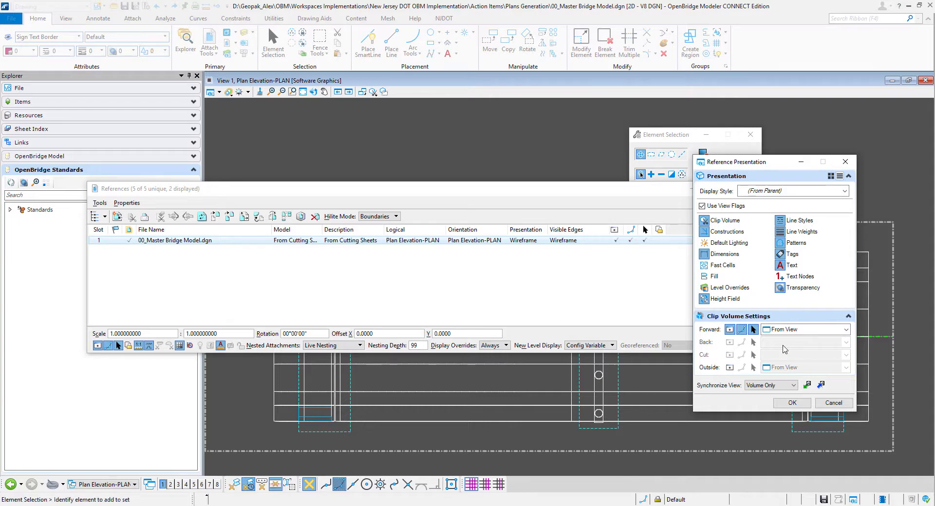
left_click(846, 331)
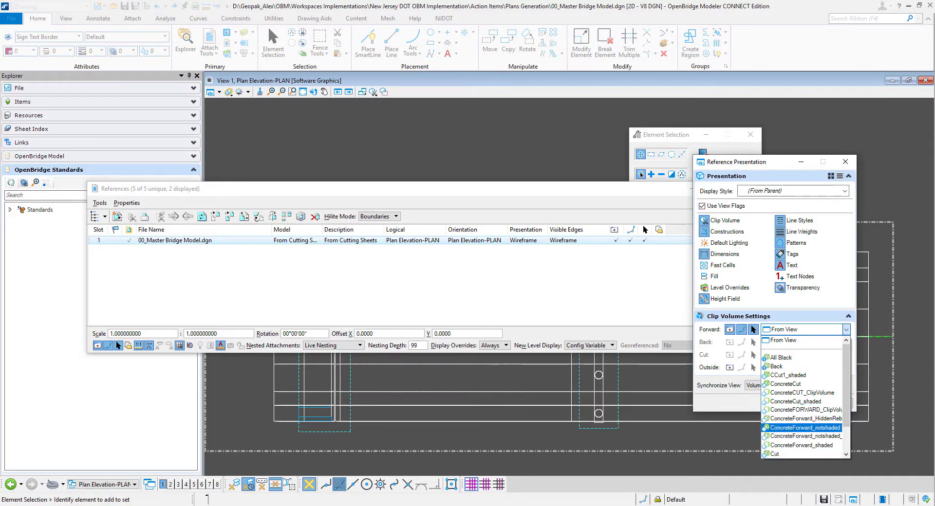
left_click_drag(846, 412, 846, 433)
left_click(782, 435)
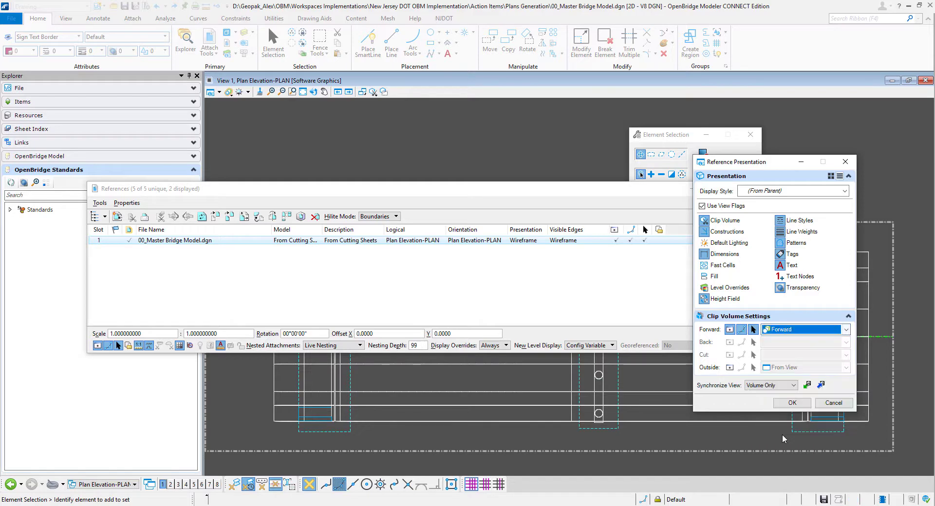
left_click(792, 404)
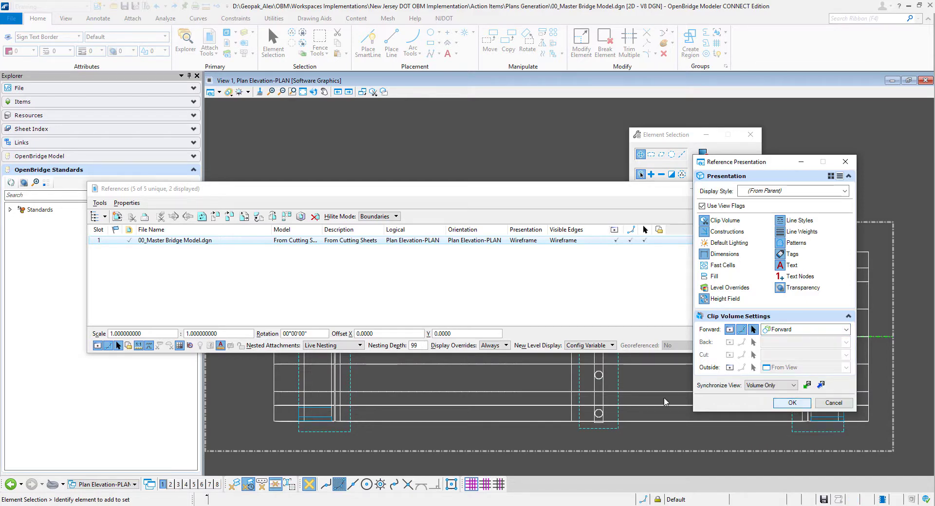
left_click(821, 386)
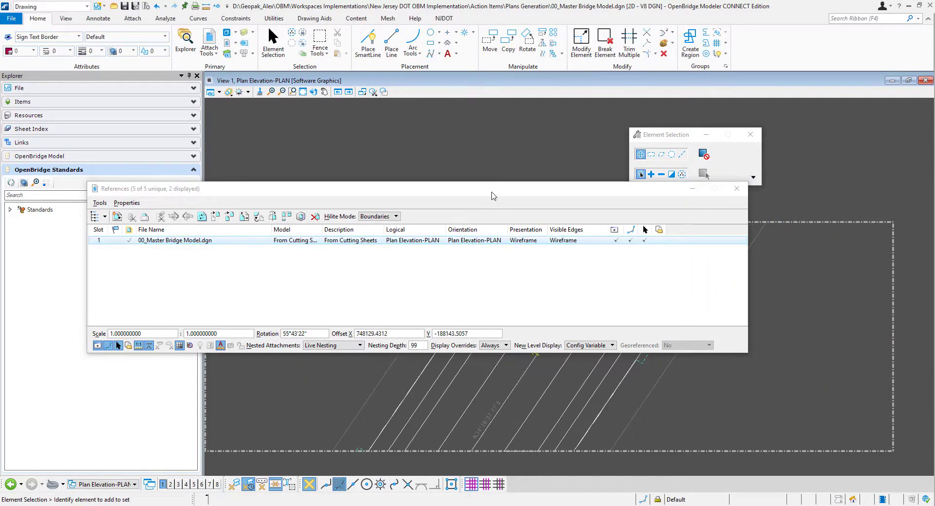
- Set the orientation of the 00_Master Bridge Model.dgn reference to Coincident - World and uncover the plan view
left_click_drag(491, 193, 410, 57)
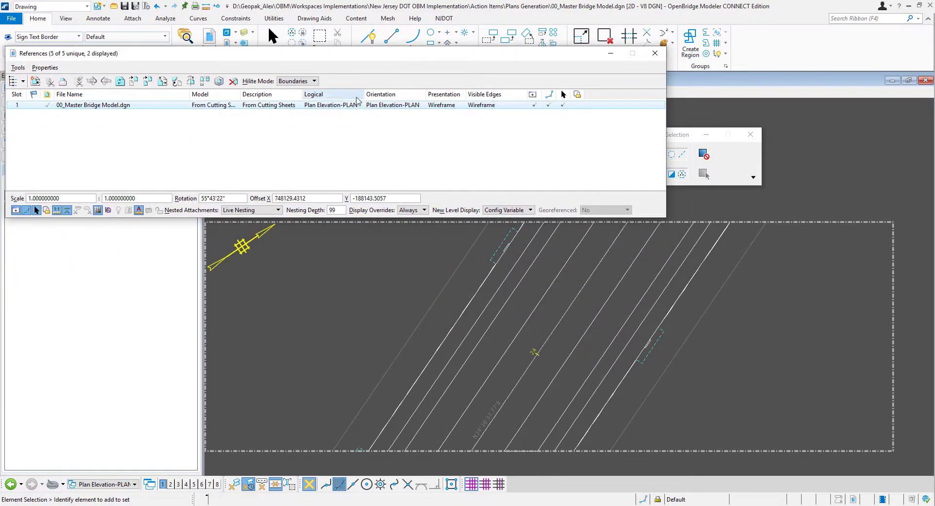
left_click(383, 106)
left_click(395, 139)
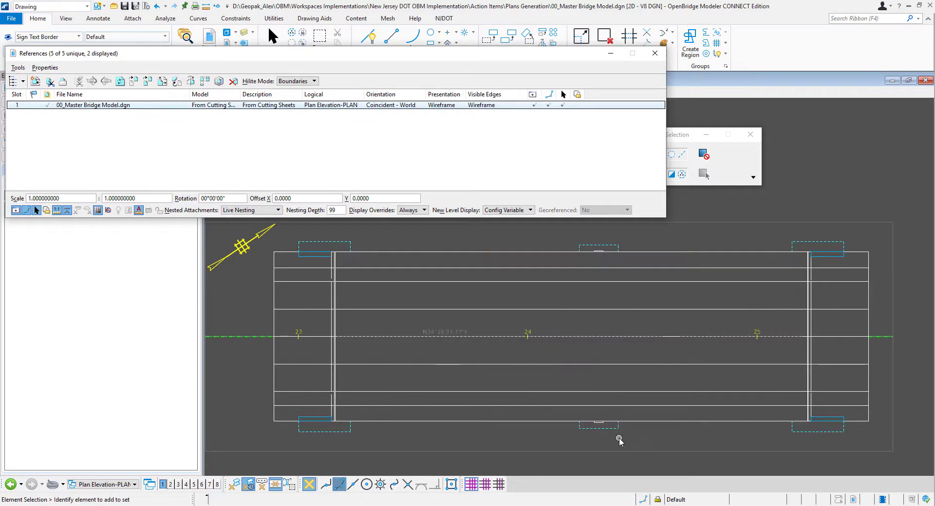
left_click_drag(390, 59, 426, 64)
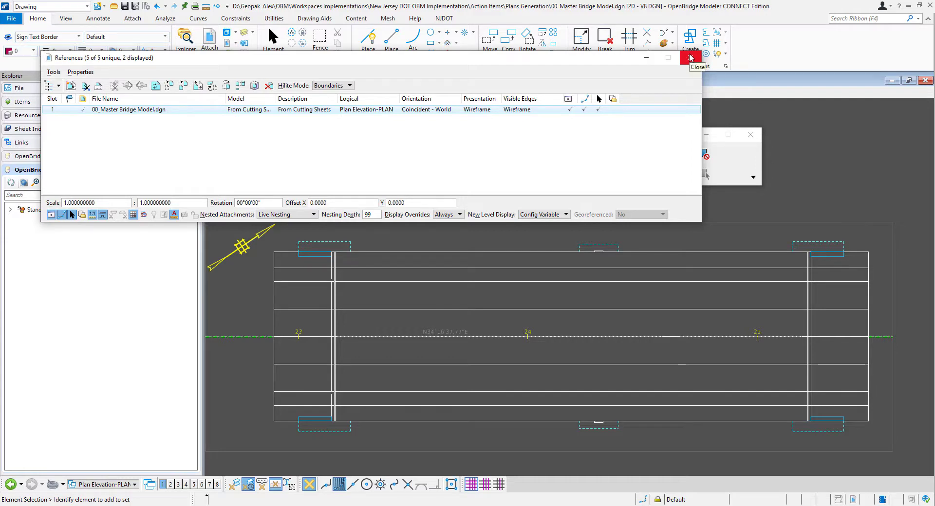
left_click_drag(427, 65, 481, 463)
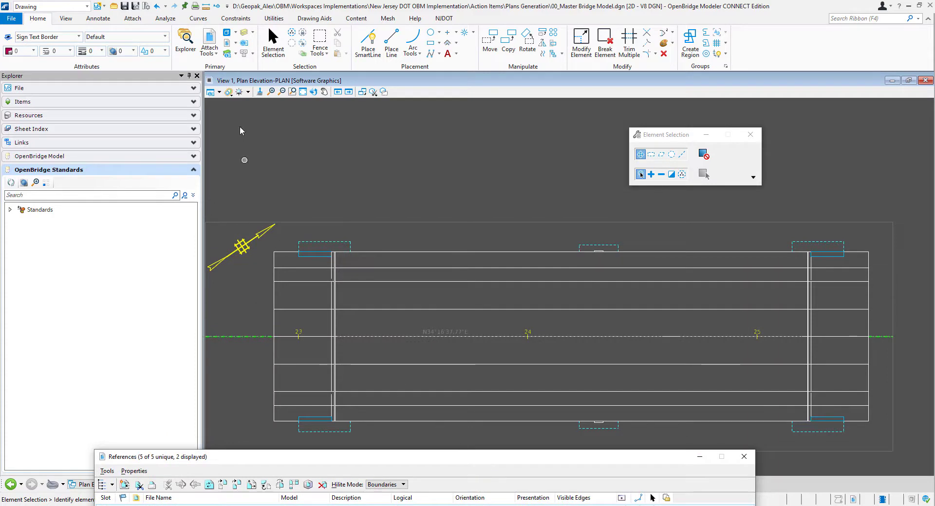
- Open the settings of the Forward display style and place them clear of the plan
left_click(227, 92)
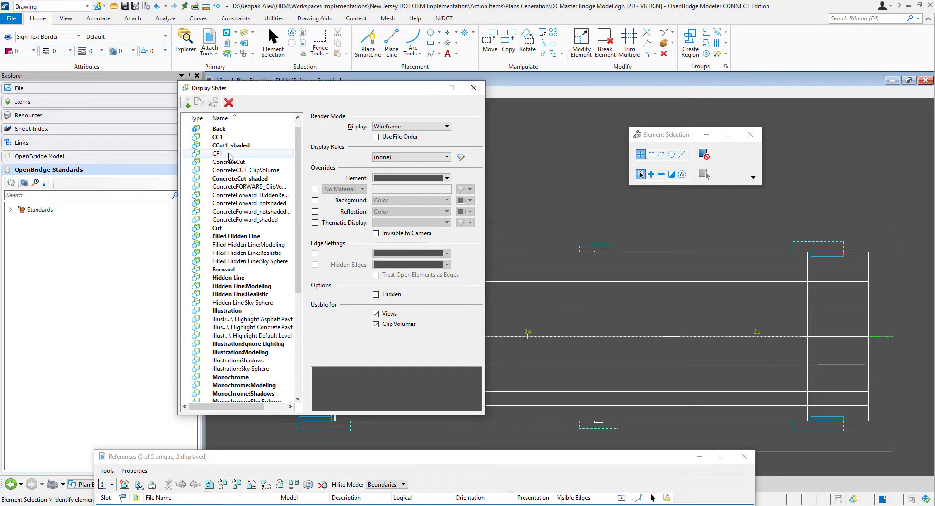
left_click(235, 269)
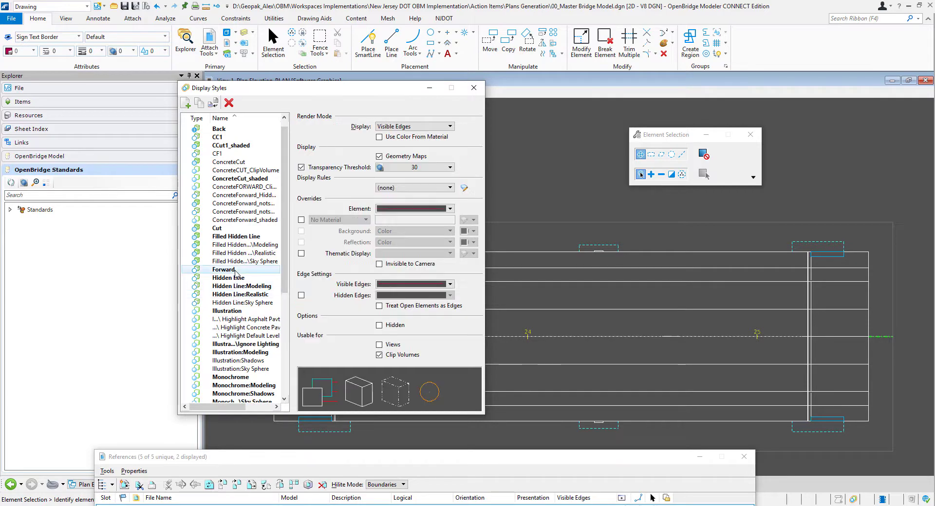
left_click_drag(379, 92, 308, 47)
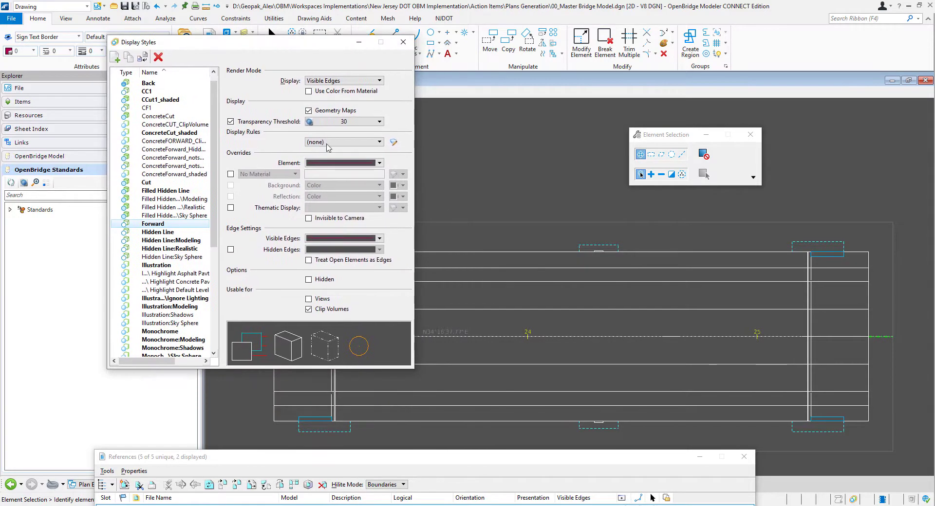
left_click(308, 280)
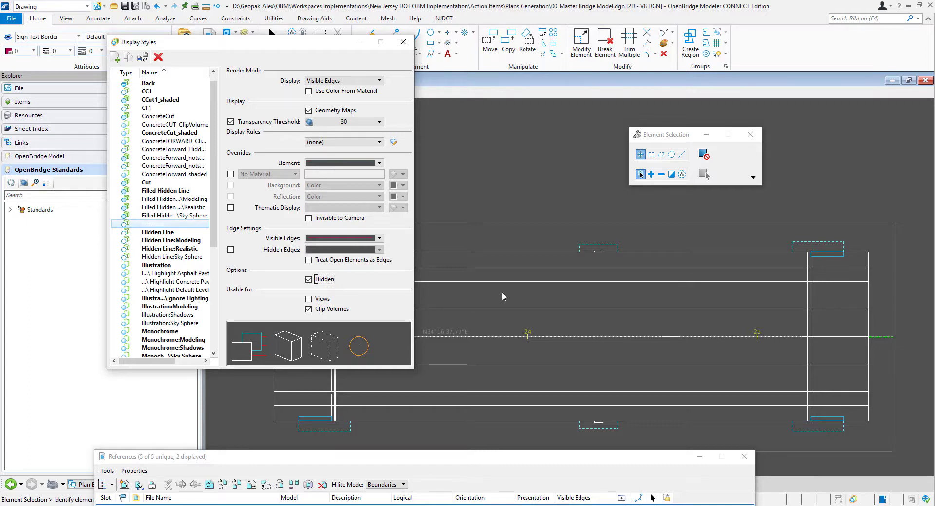
scroll(586, 294, "down", 1)
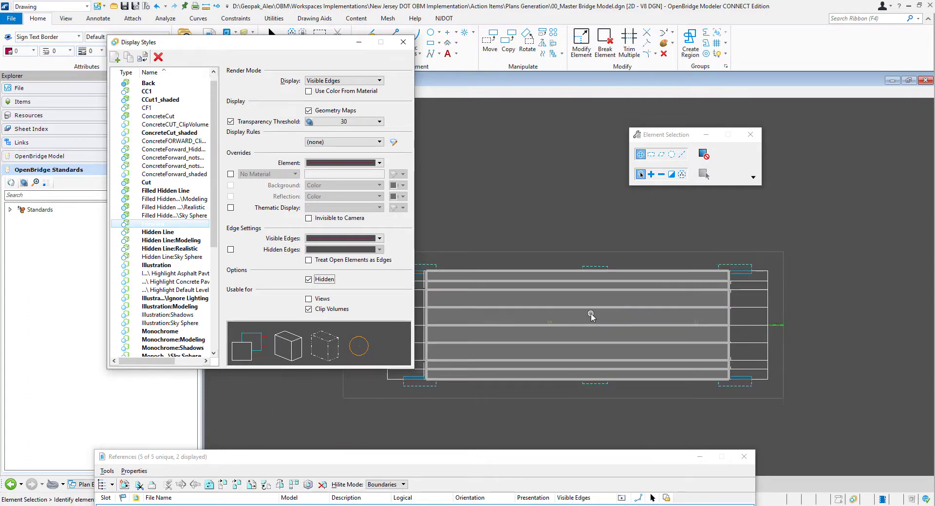
left_click(308, 280)
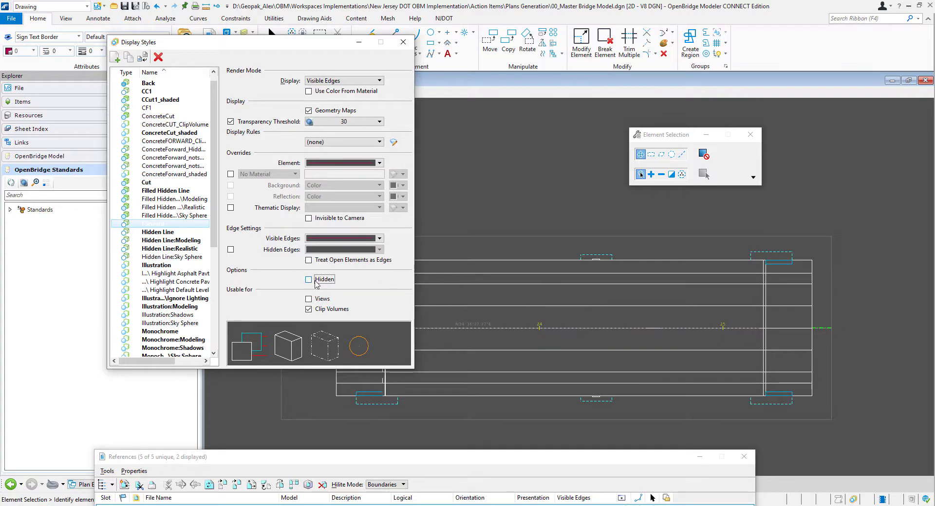
- Enable hidden edges in the Forward display style and check the substructure lines in the plan
left_click(230, 250)
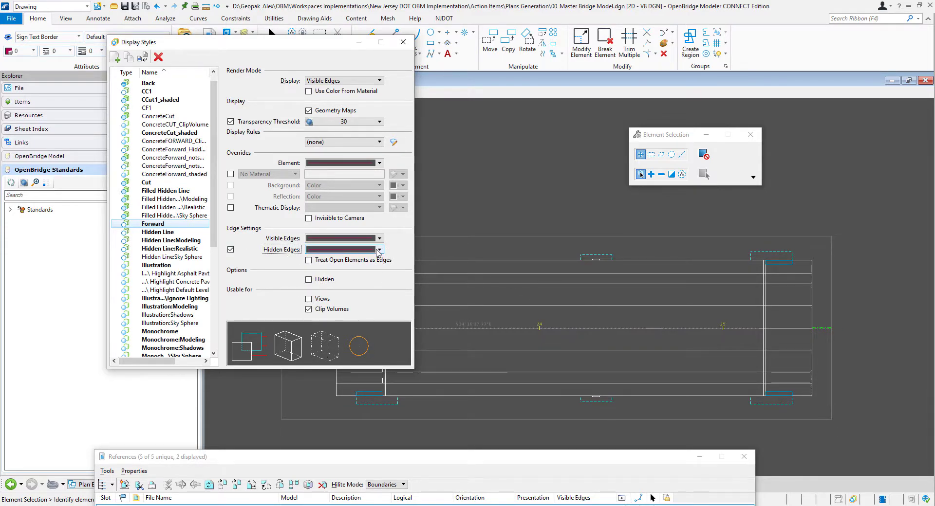
scroll(525, 271, "down", 1)
scroll(528, 274, "up", 1)
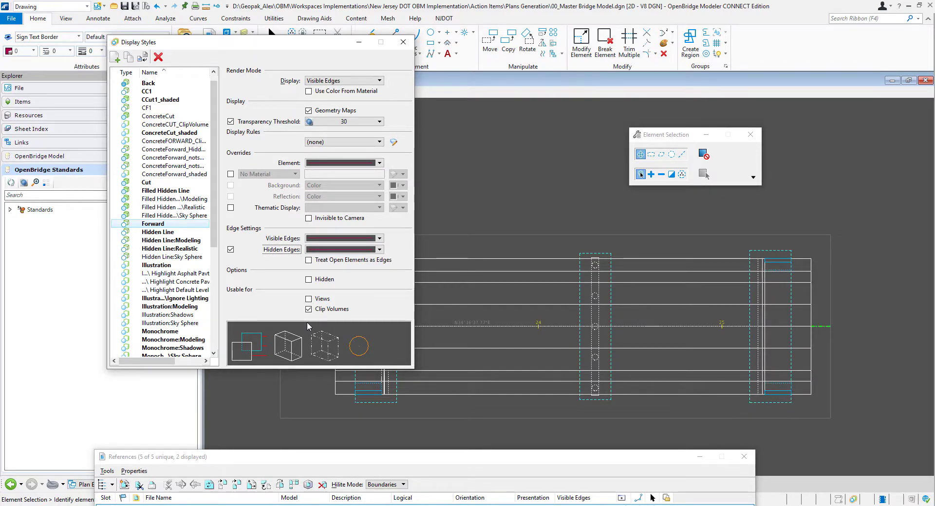
scroll(499, 301, "down", 1)
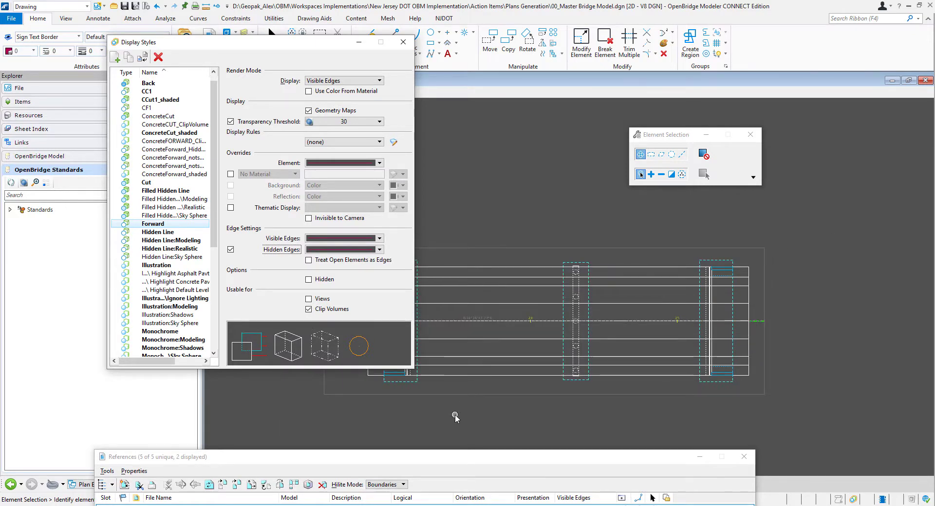
scroll(455, 418, "down", 1)
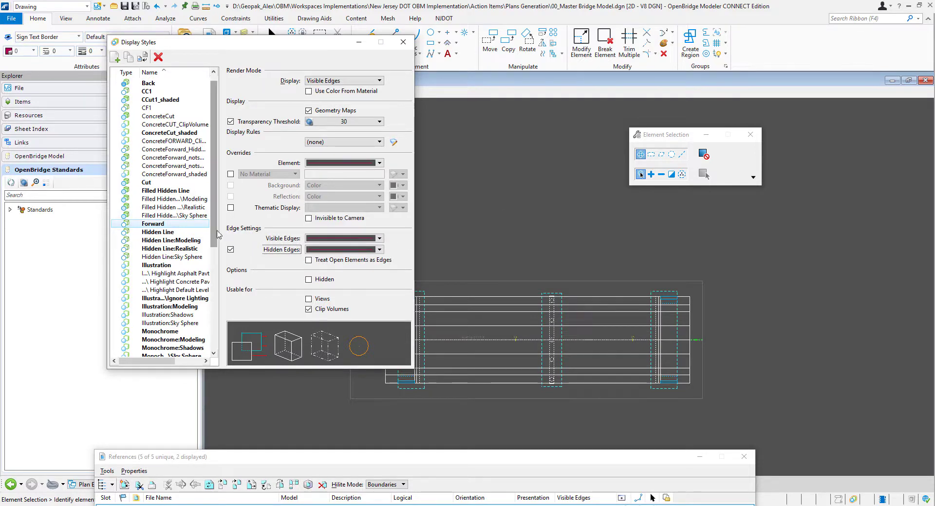
- Duplicate the Forward display style, name the copy _Forward for Plan Elevation and make it the selected style
left_click(129, 58)
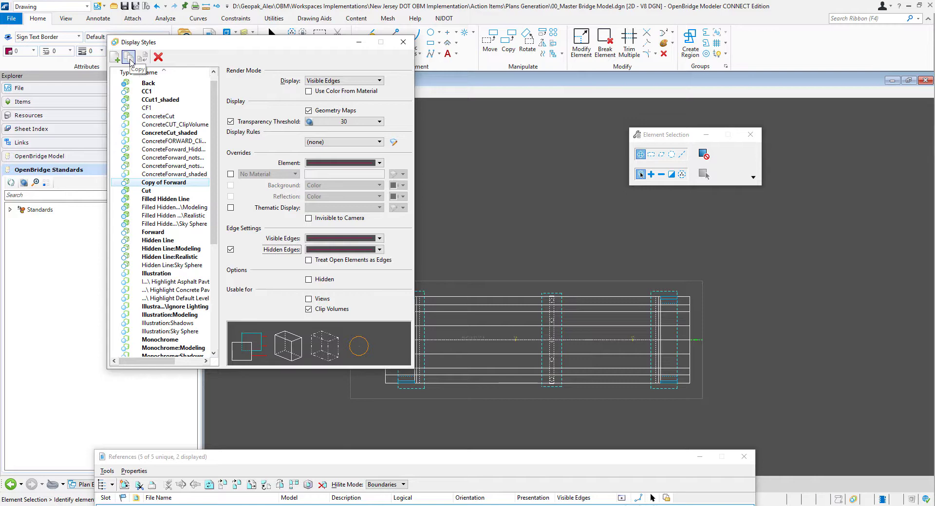
left_click(165, 184)
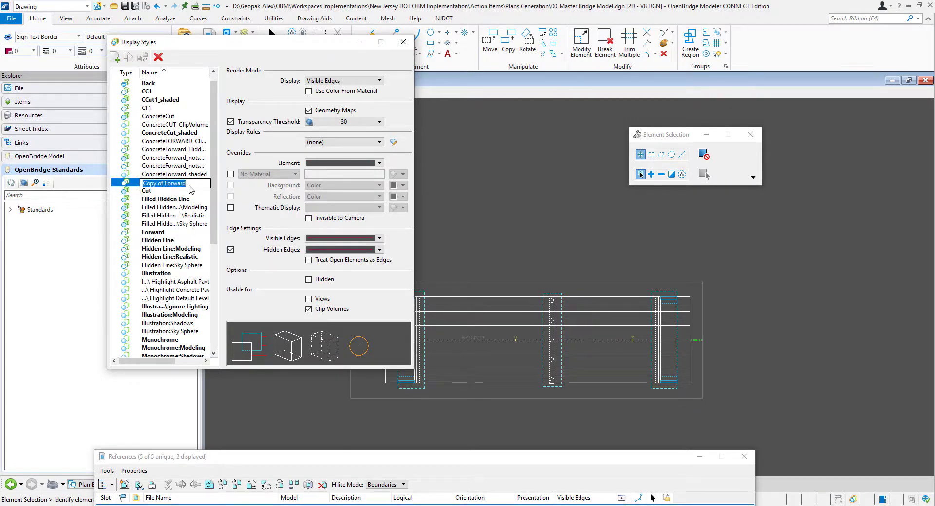
key("BackSpace")
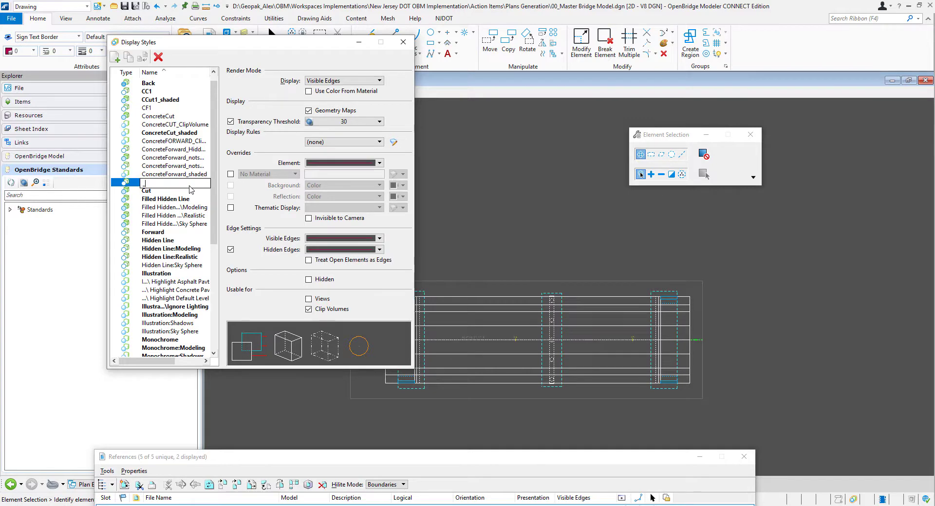
key("BackSpace")
type("Forward for Plan Elevation")
key("Return")
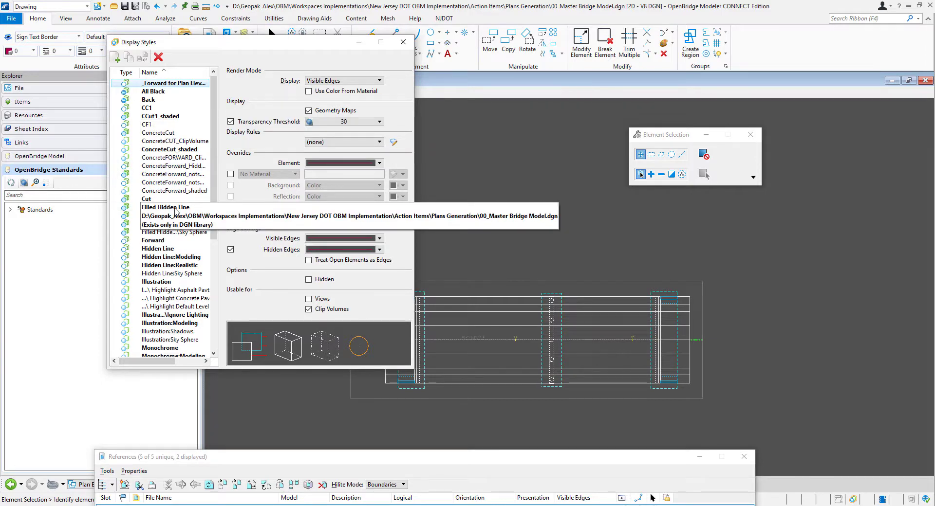
left_click(195, 86)
left_click(194, 99)
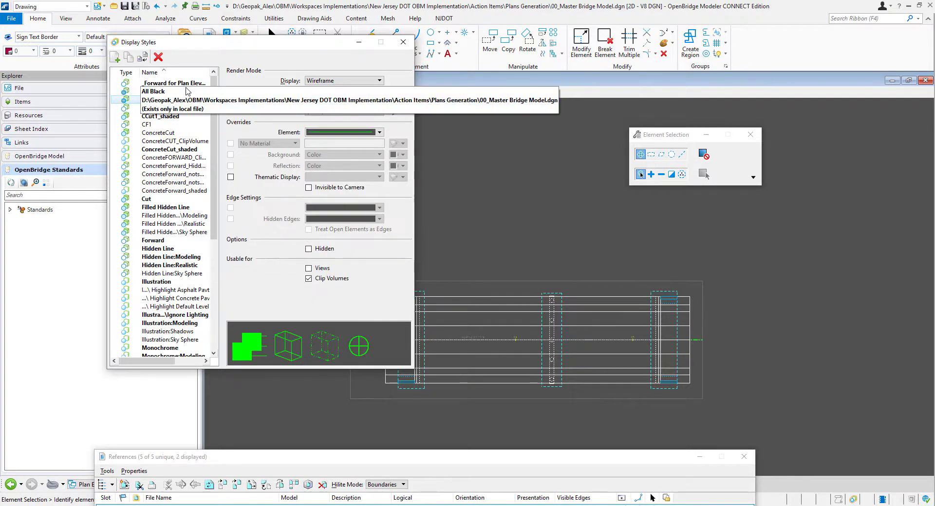
left_click(191, 85)
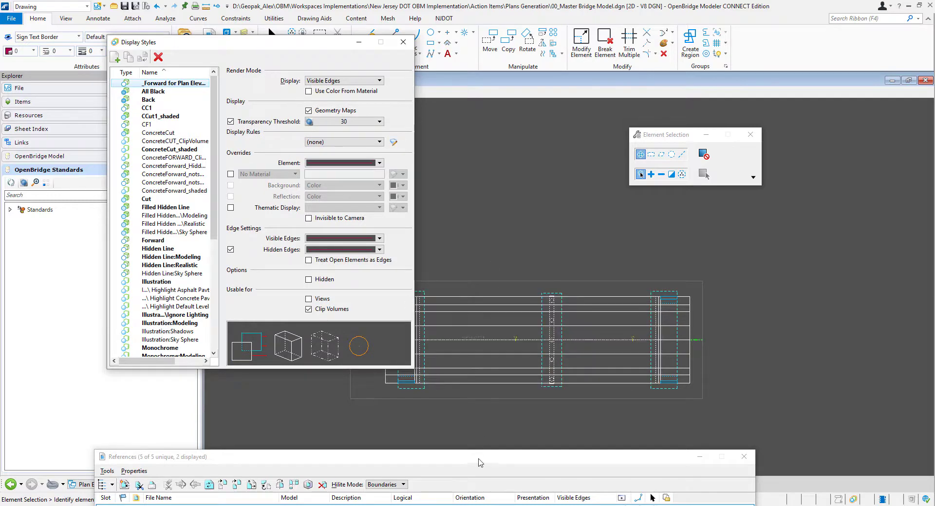
- Assign _Forward for Plan Elevation as the reference's forward clip volume display style and verify the assignment in its presentation settings
left_click_drag(474, 457, 468, 245)
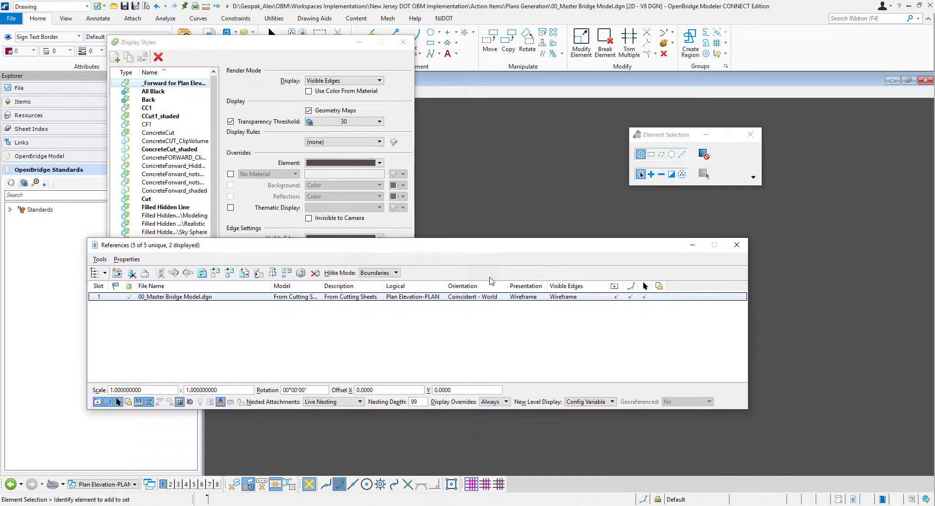
left_click(525, 298)
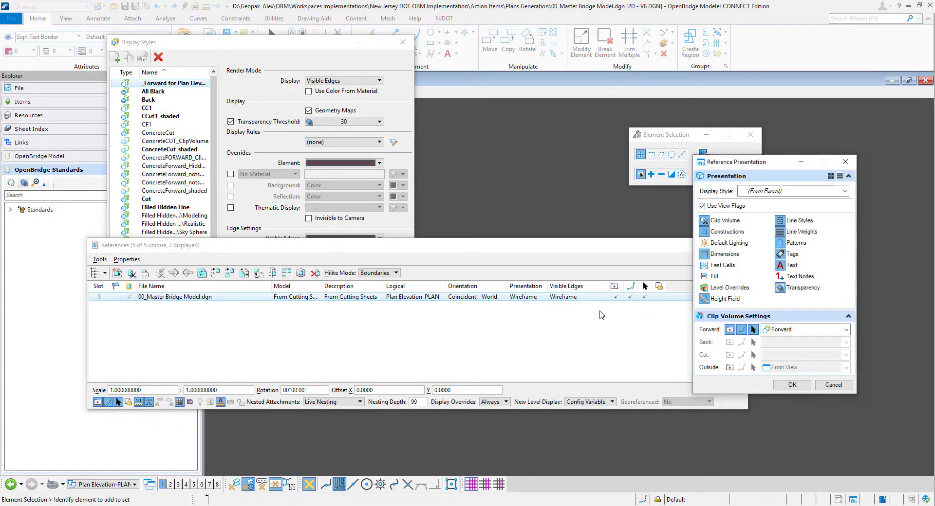
left_click(846, 330)
left_click_drag(848, 414, 852, 369)
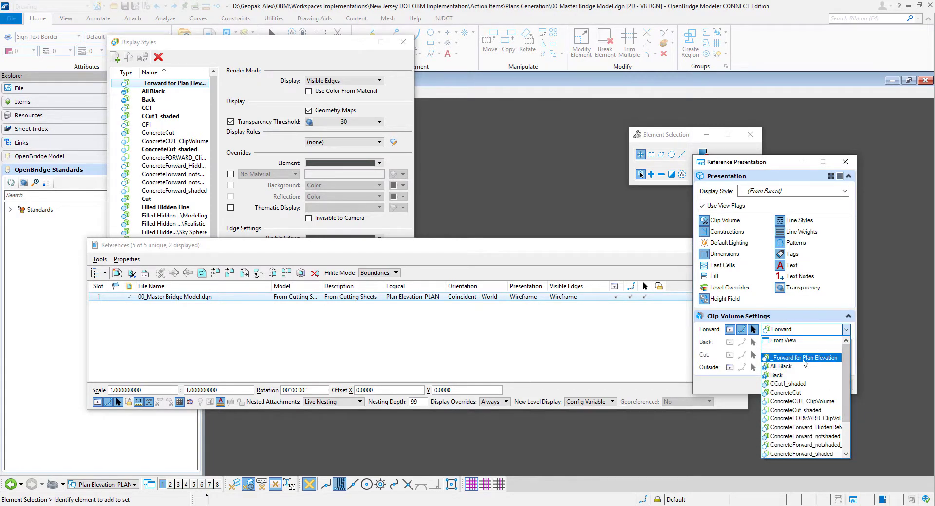
left_click(803, 357)
left_click(799, 387)
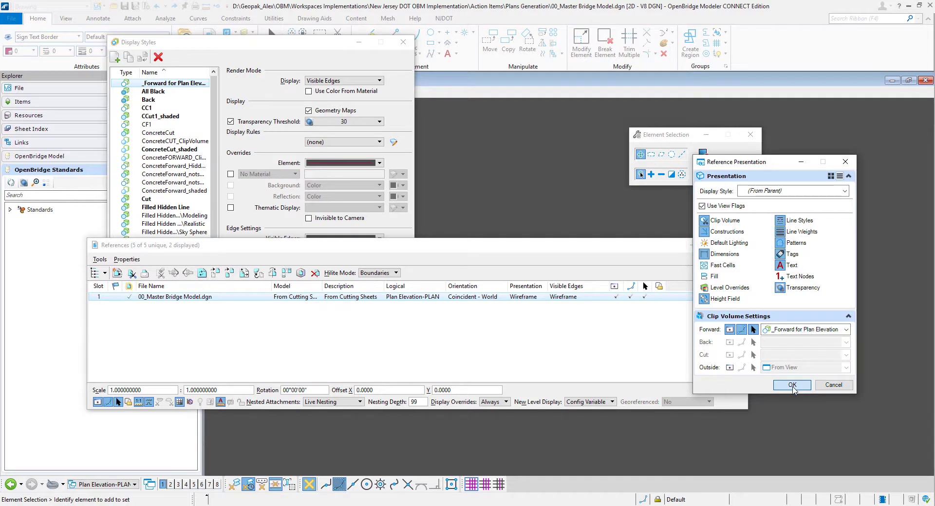
left_click(790, 386)
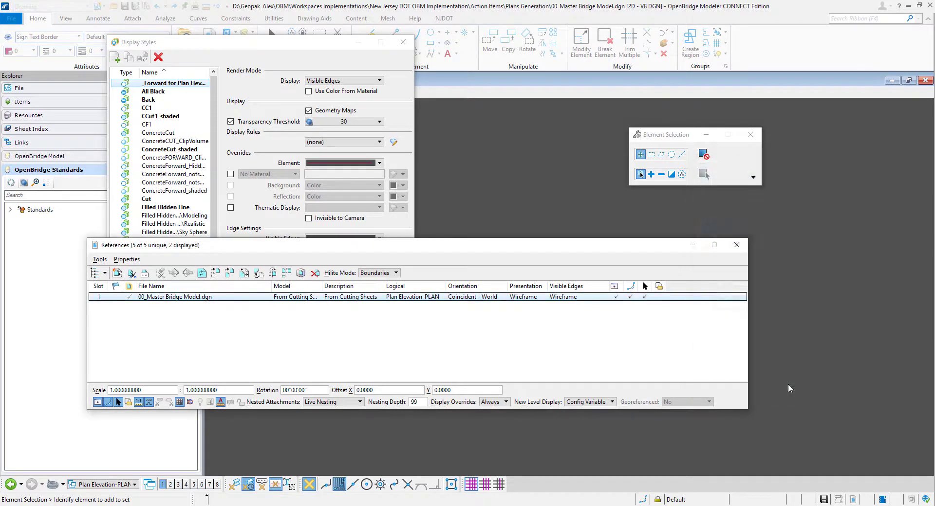
left_click_drag(579, 247, 598, 397)
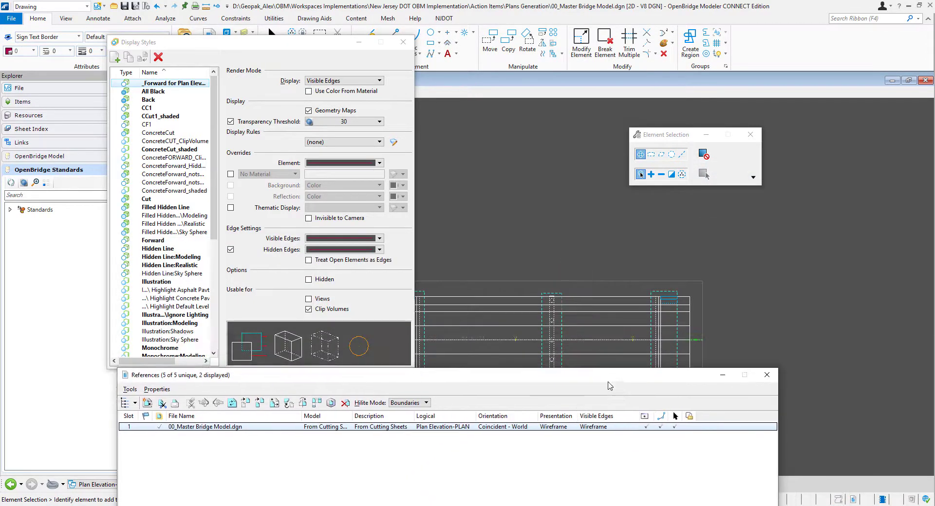
left_click(571, 430)
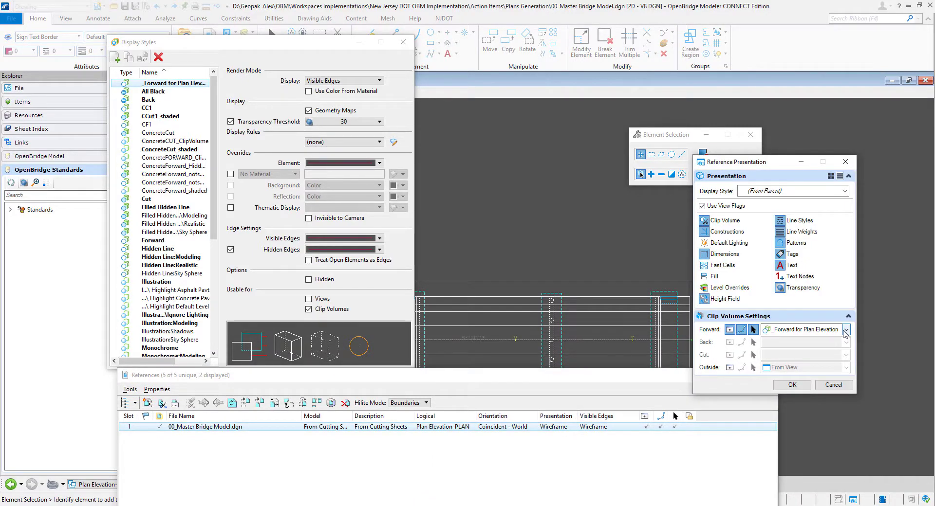
left_click(792, 385)
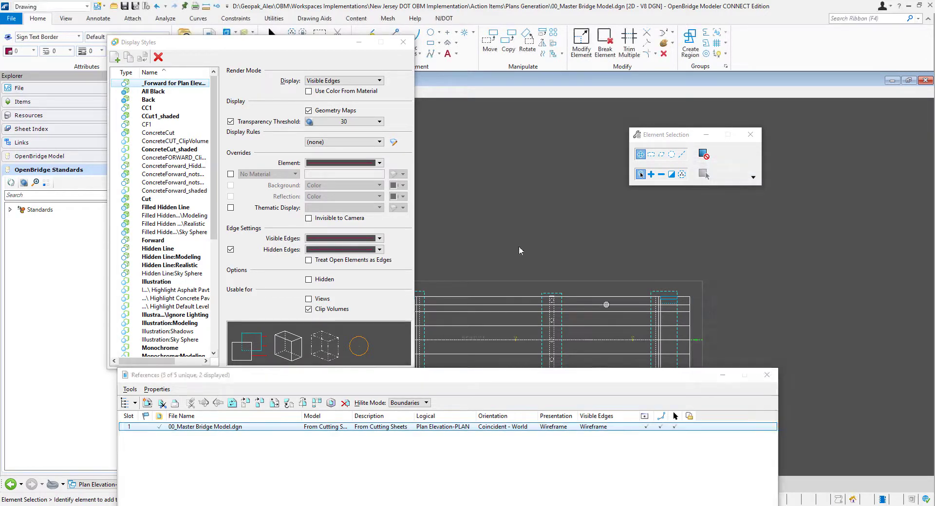
- Close the display style and reference settings and examine the plan's edges on the Plan Elevation-PLAN [Sheet] model
left_click(403, 41)
scroll(588, 235, "down", 1)
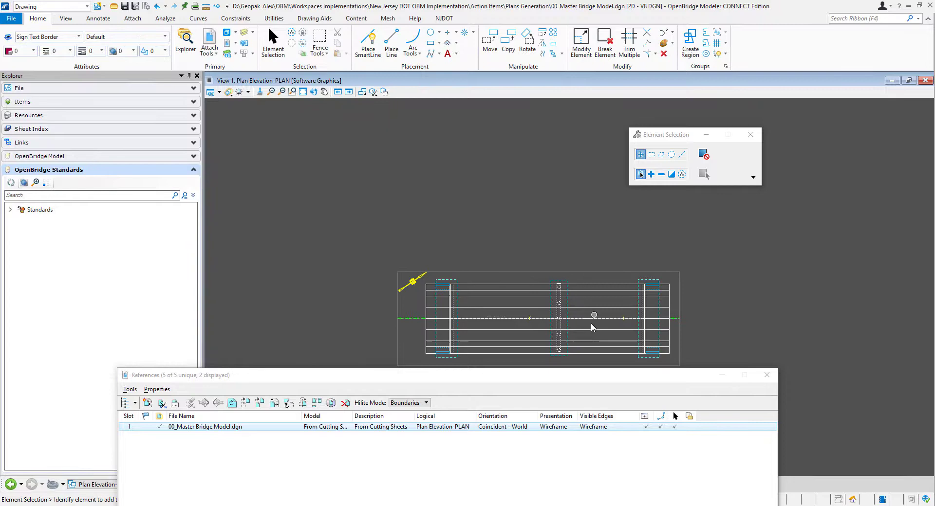
left_click(766, 376)
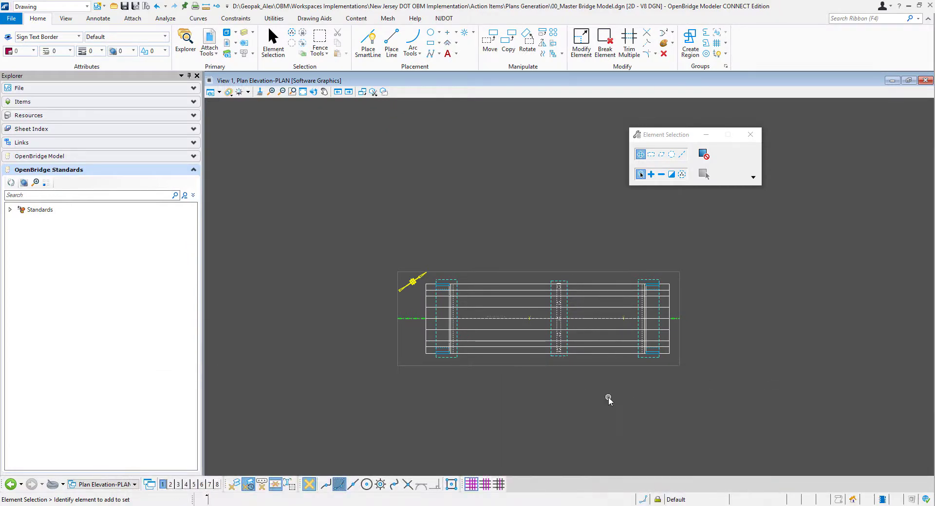
scroll(608, 397, "up", 1)
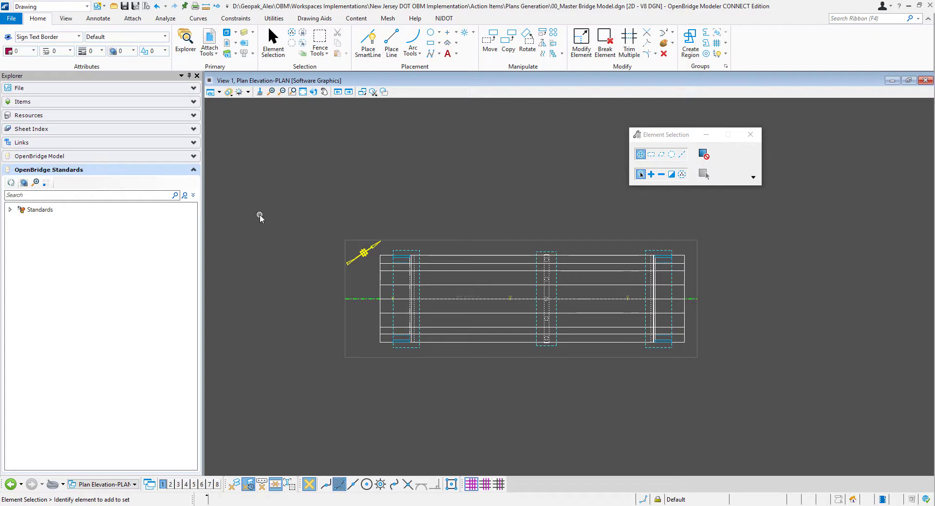
left_click(101, 484)
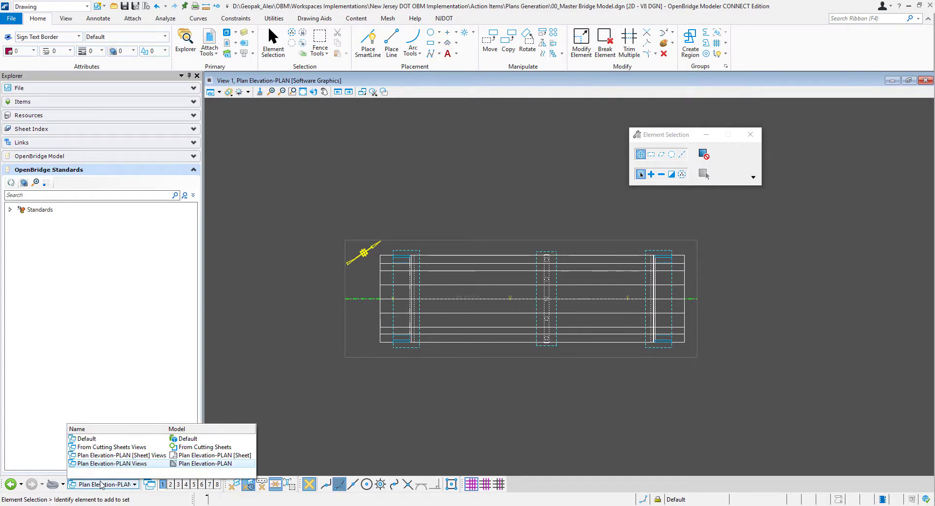
left_click(163, 457)
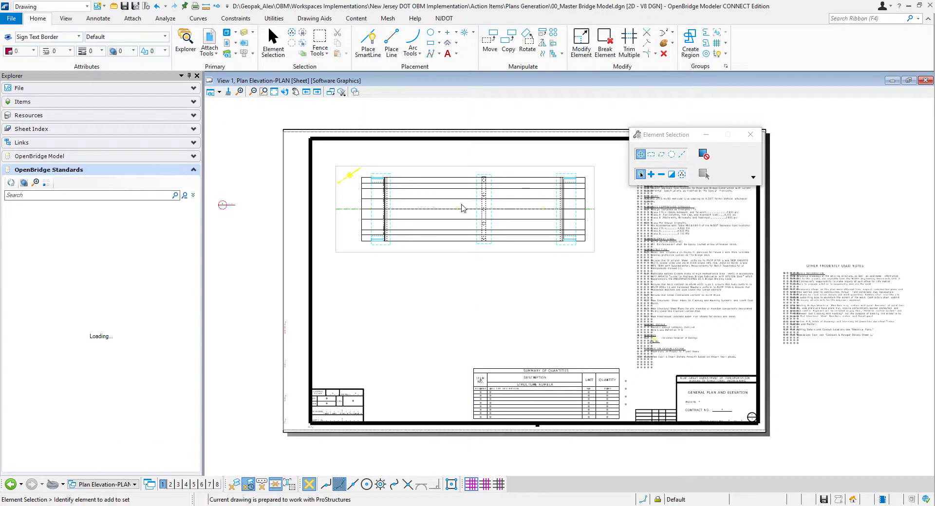
scroll(461, 204, "up", 1)
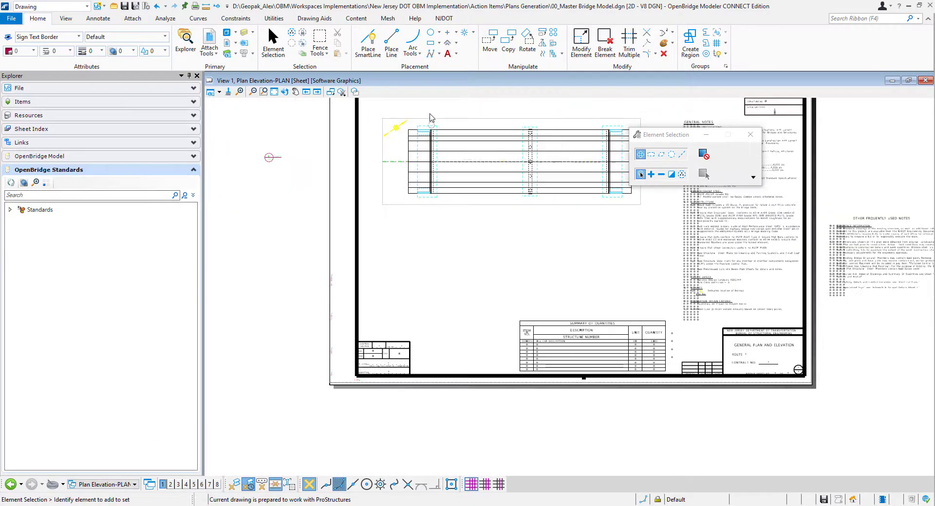
scroll(433, 122, "up", 2)
scroll(447, 146, "up", 1)
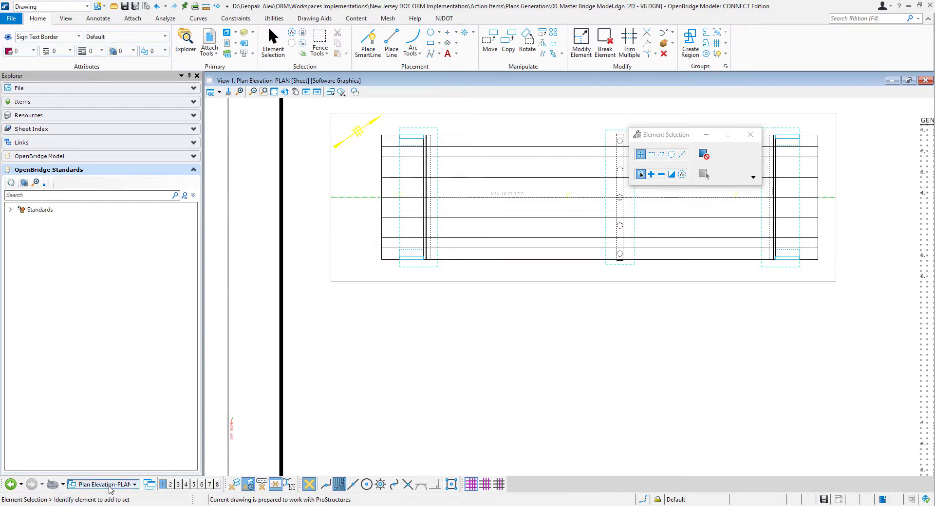
- Return to the Plan Elevation-PLAN drawing and open its list of references
left_click(126, 484)
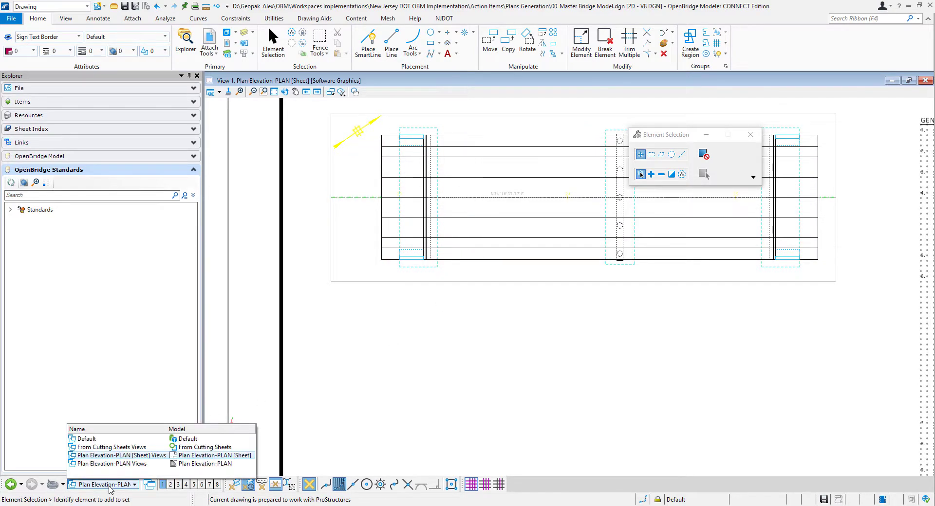
left_click(139, 465)
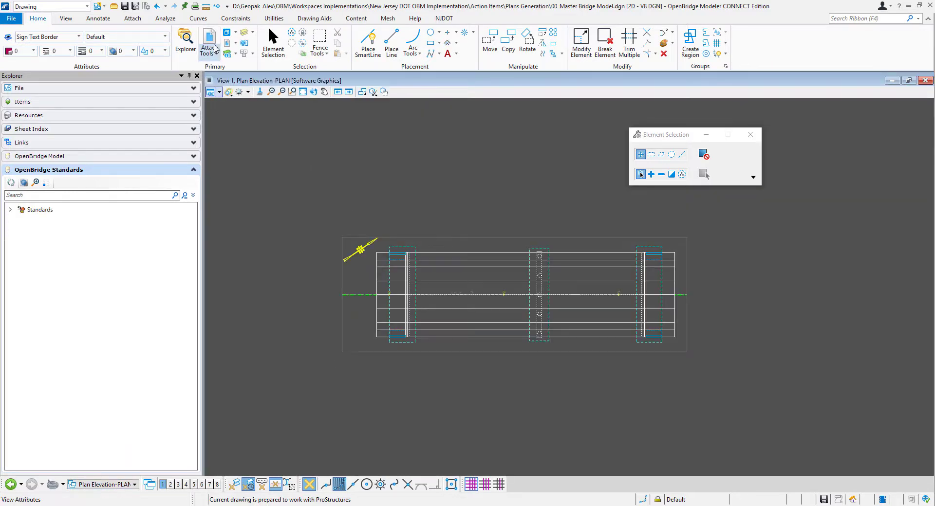
left_click(227, 42)
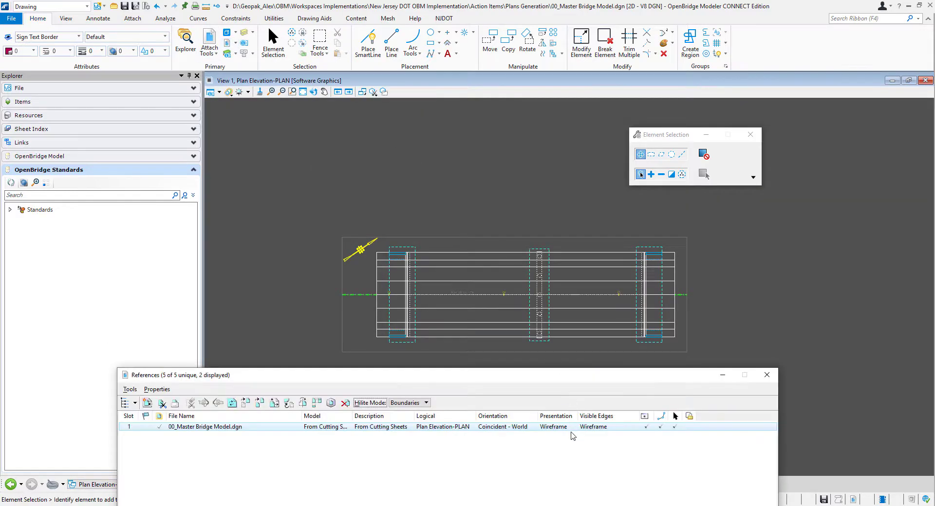
- Review the 00_Master Bridge Model.dgn reference's presentation, checking its forward clip volume style and view flags, and discard any changes
double_click(560, 427)
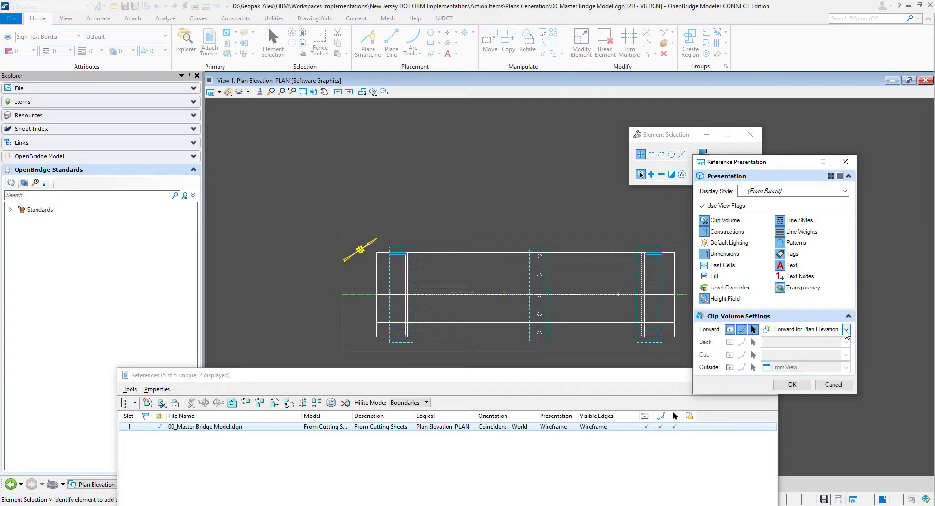
left_click(846, 330)
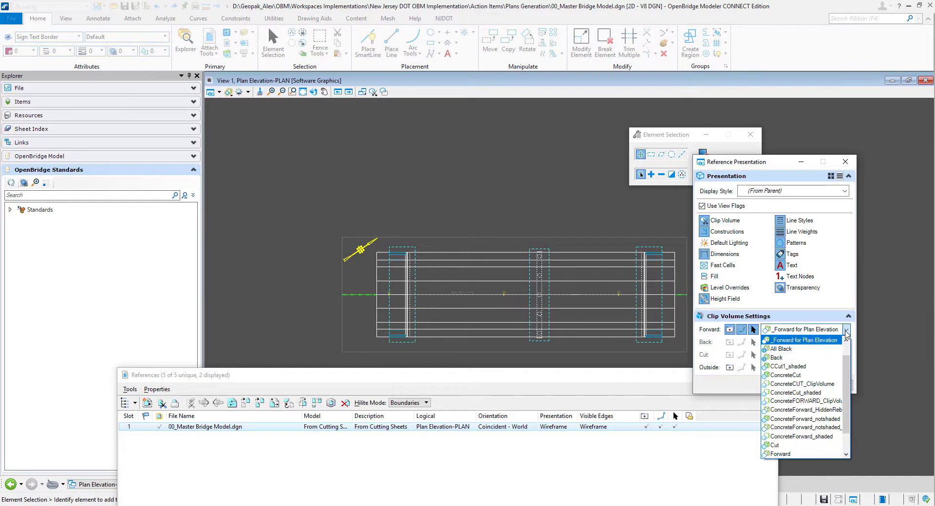
left_click(845, 332)
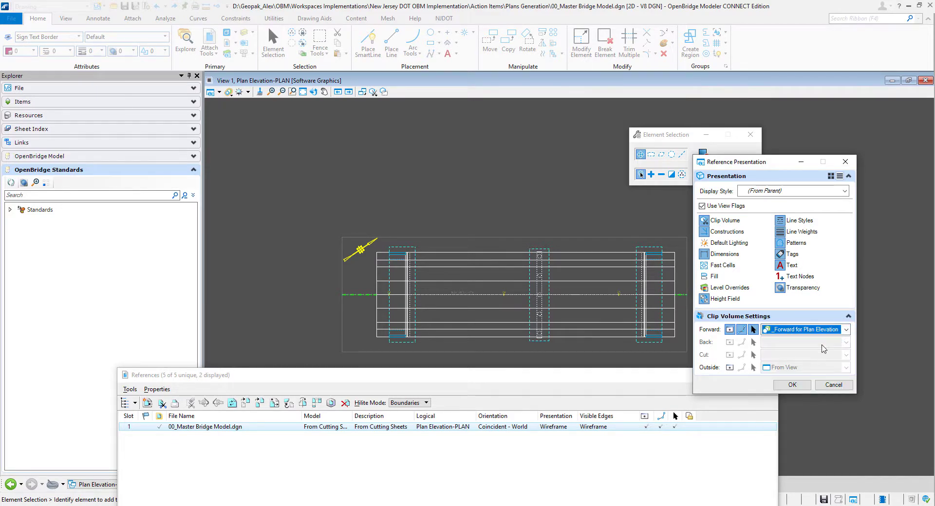
left_click_drag(766, 164, 690, 101)
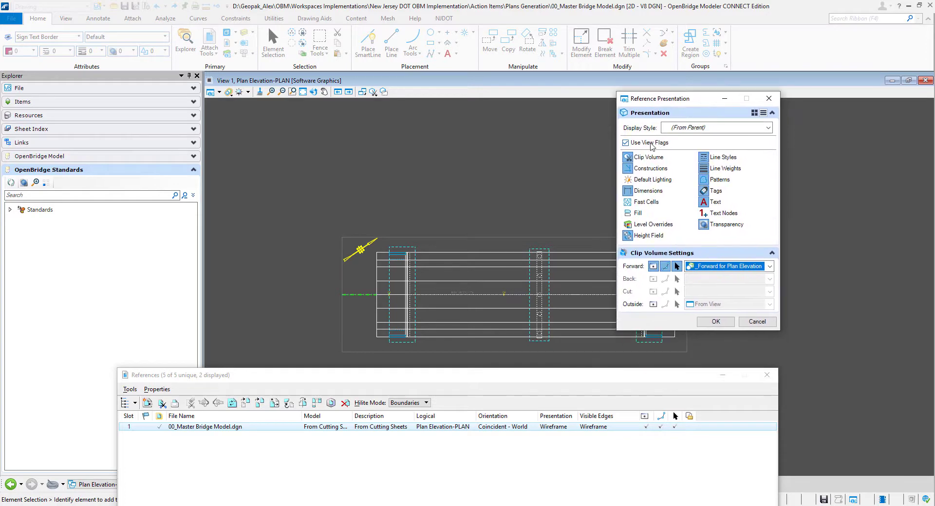
left_click(626, 143)
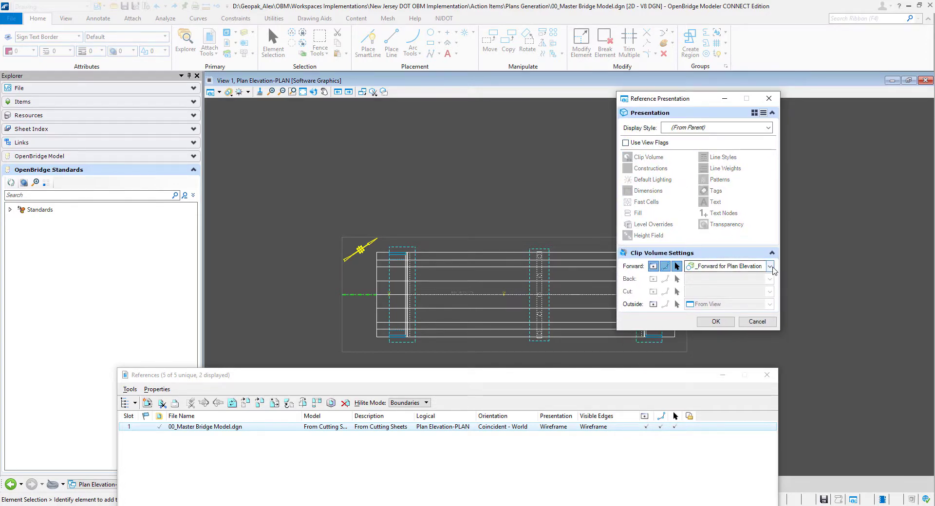
left_click(625, 142)
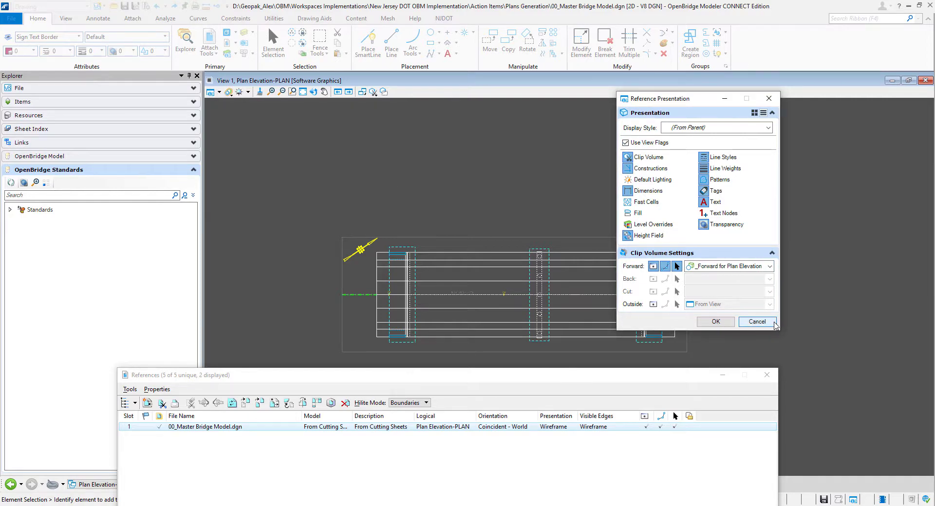
left_click(757, 322)
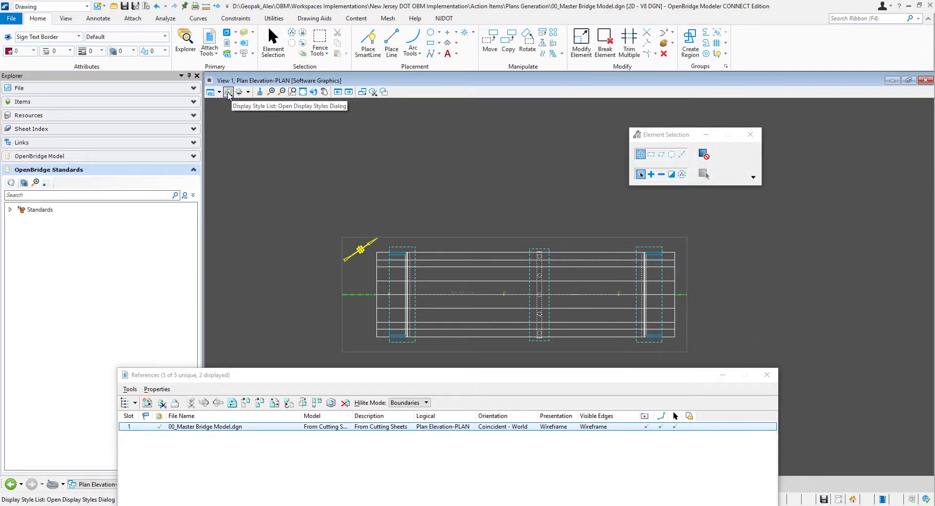
- Override the visible edge color with 69 in the _Forward for Plan Elevation display style
left_click(232, 94)
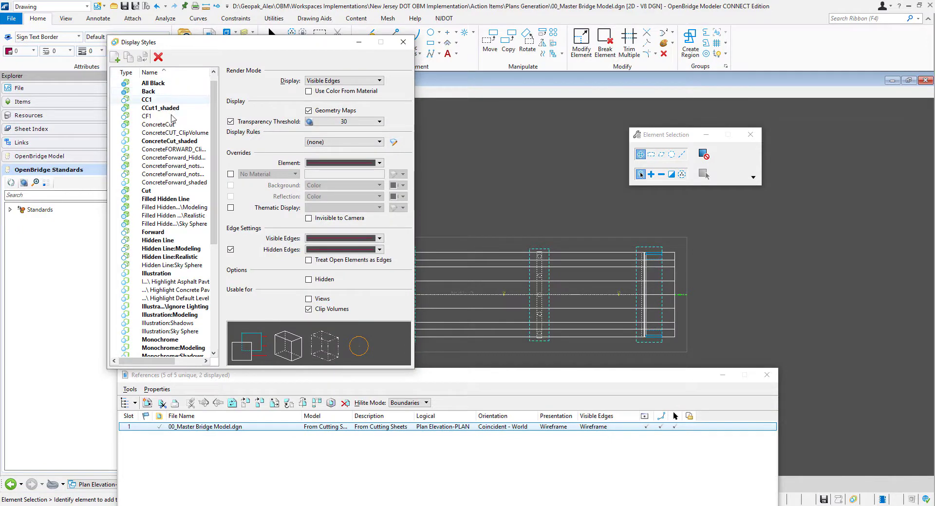
scroll(172, 118, "up", 1)
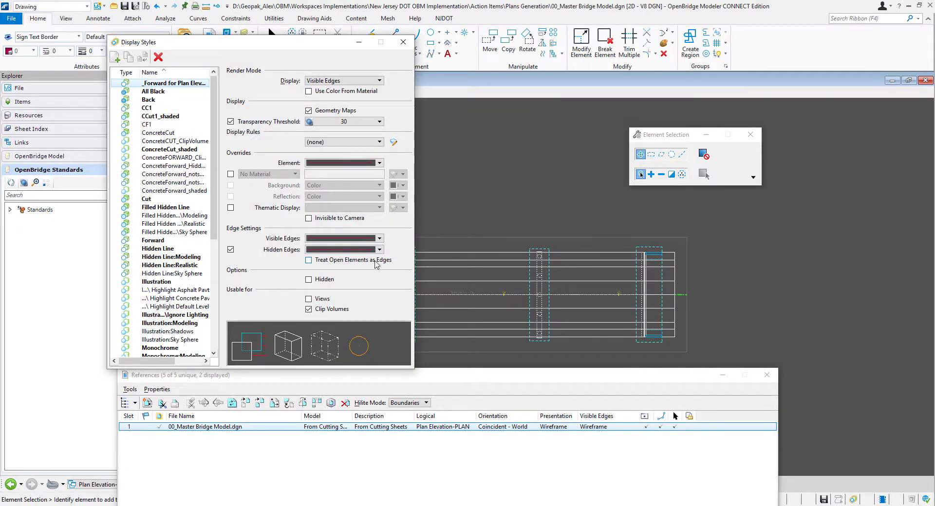
left_click(379, 238)
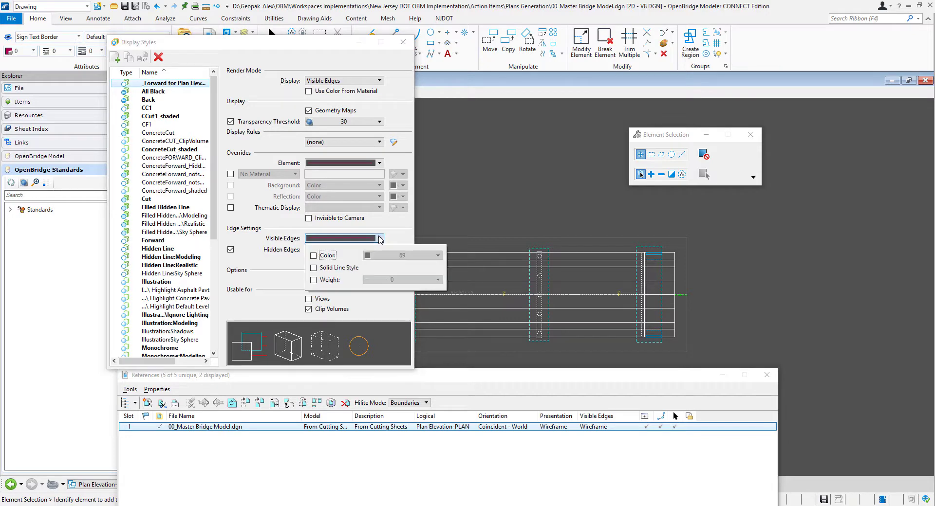
left_click(327, 256)
left_click(401, 255)
left_click(401, 255)
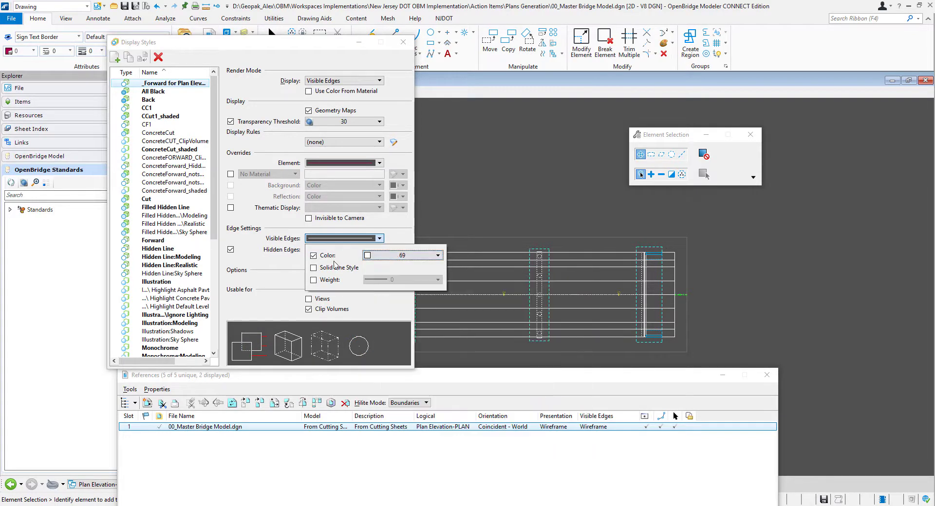
left_click(256, 268)
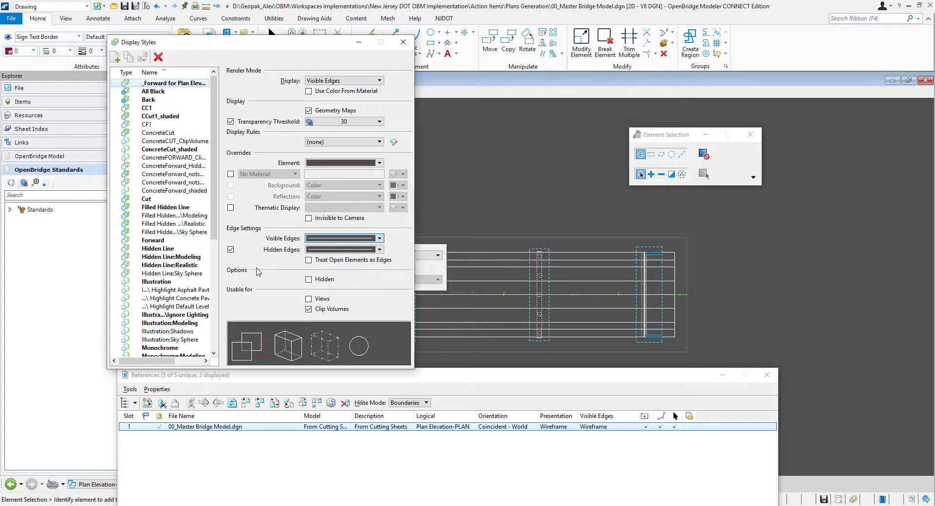
- Set the hidden edges of _Forward for Plan Elevation to line style 3, check the plan and close the open settings
left_click(341, 251)
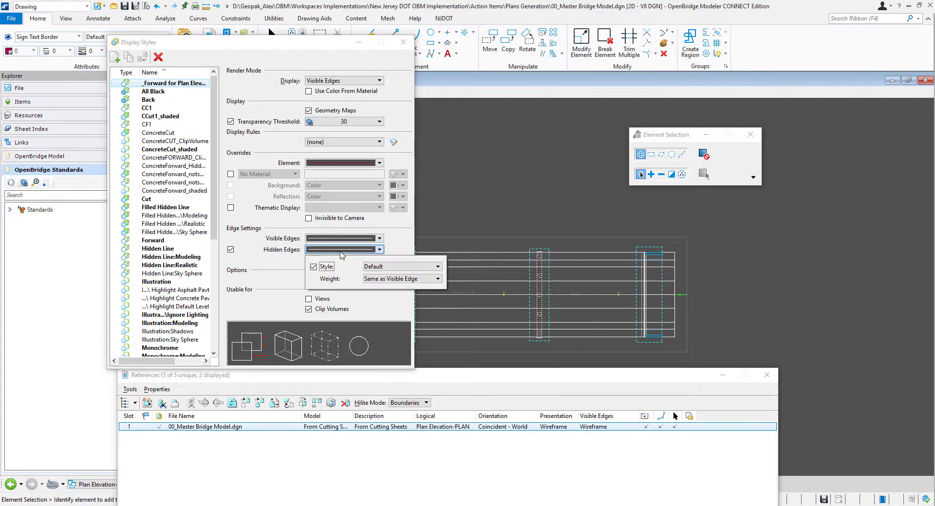
left_click(394, 267)
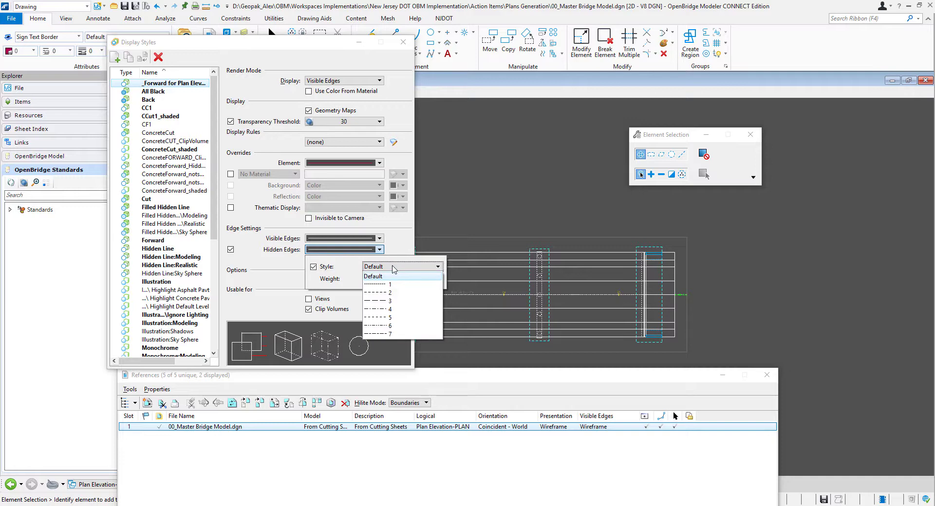
left_click(385, 301)
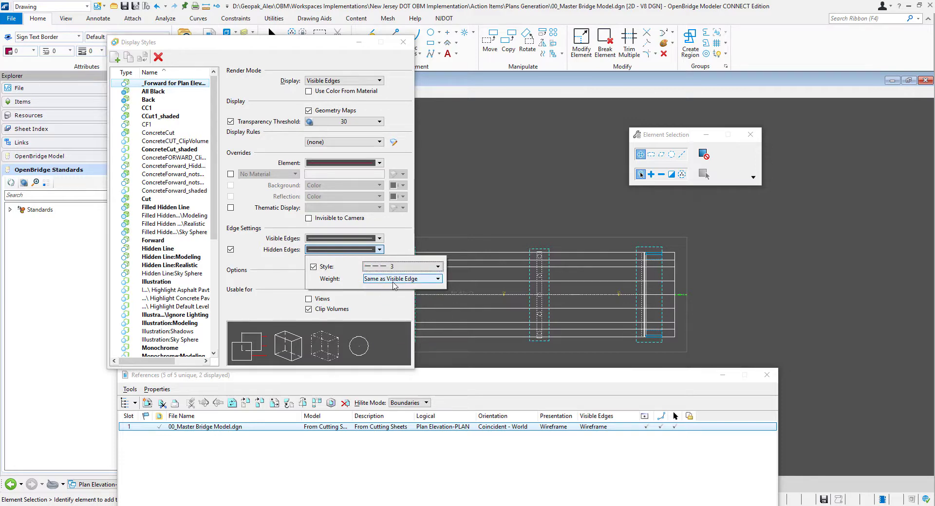
left_click(251, 258)
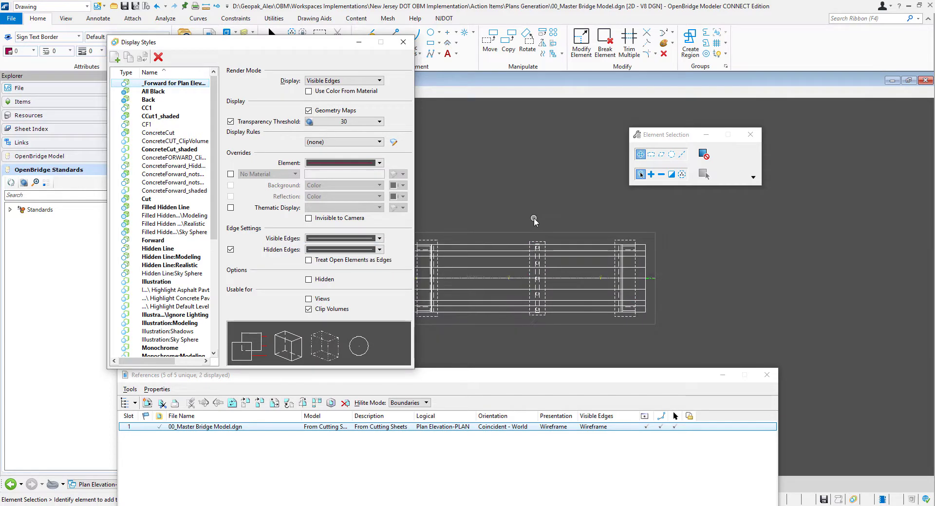
scroll(514, 293, "down", 1)
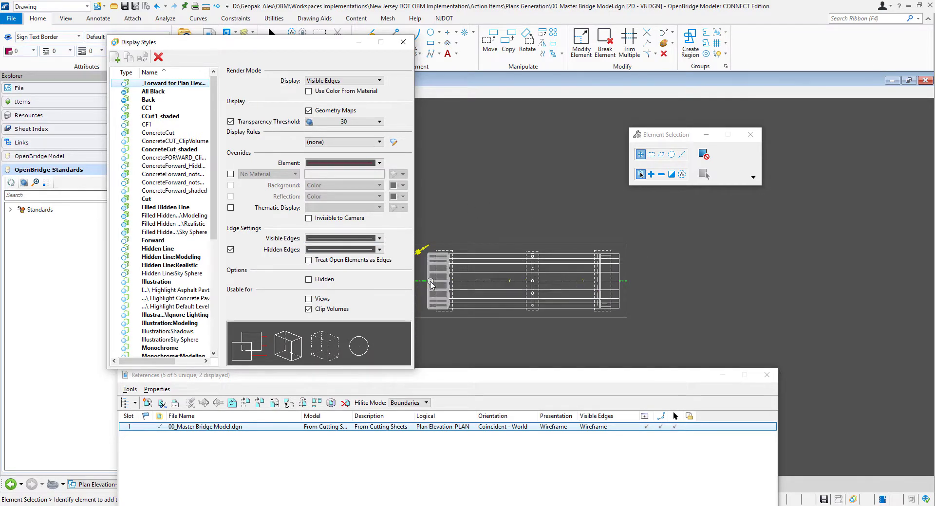
scroll(430, 285, "up", 1)
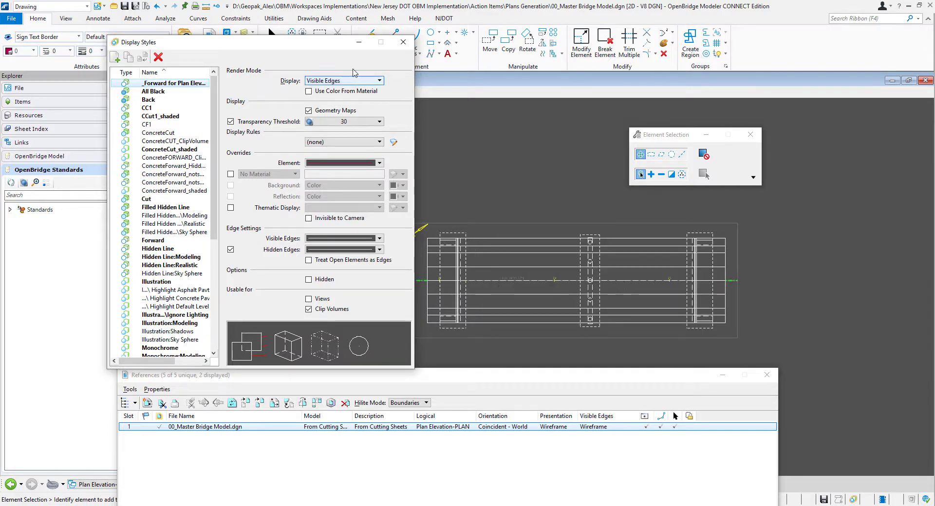
left_click(404, 42)
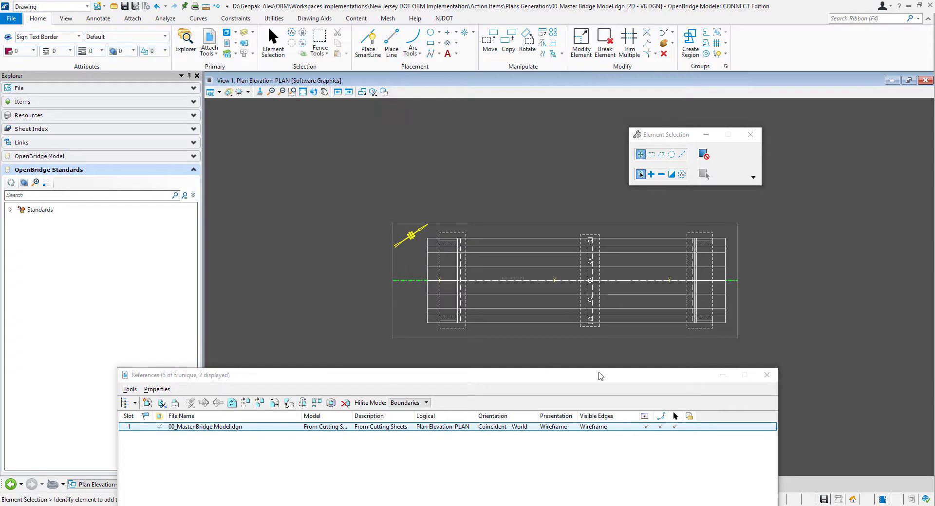
left_click(767, 375)
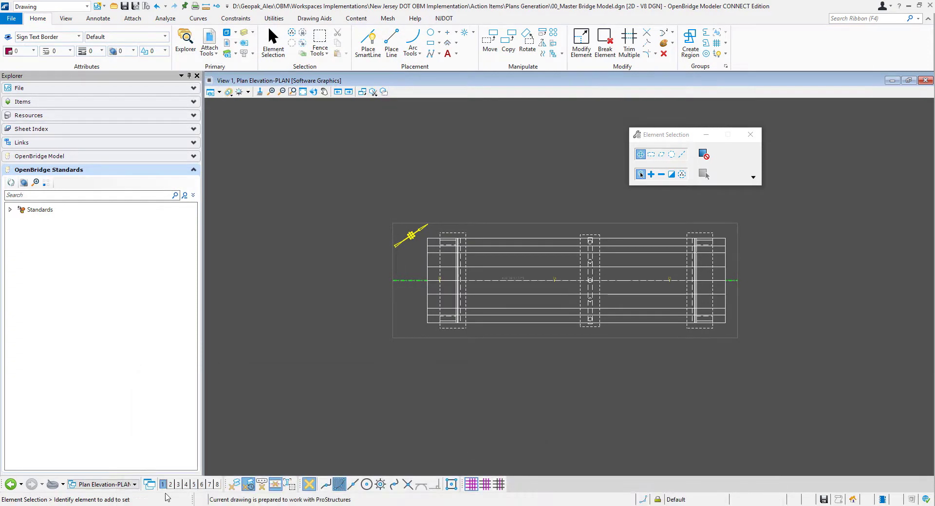
- Open the Plan Elevation-PLAN [Sheet] model and examine the plan's edge colors and dashed hidden lines, fitting the whole sheet in view
left_click(123, 486)
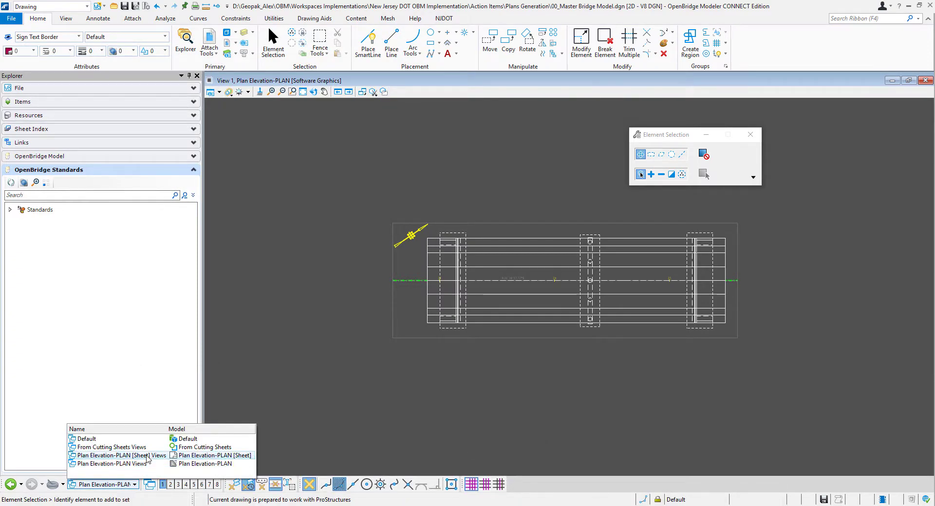
left_click(122, 456)
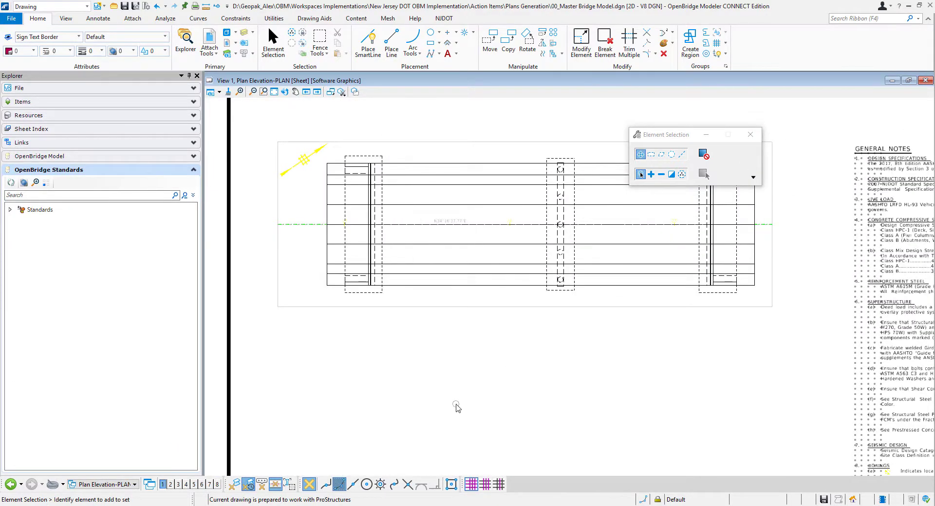
scroll(456, 408, "down", 5)
scroll(456, 407, "up", 2)
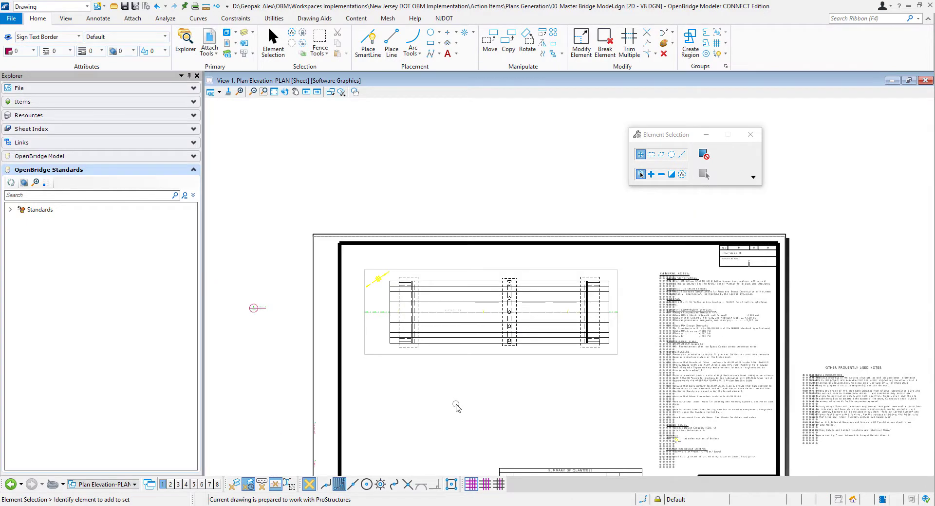
left_click(274, 91)
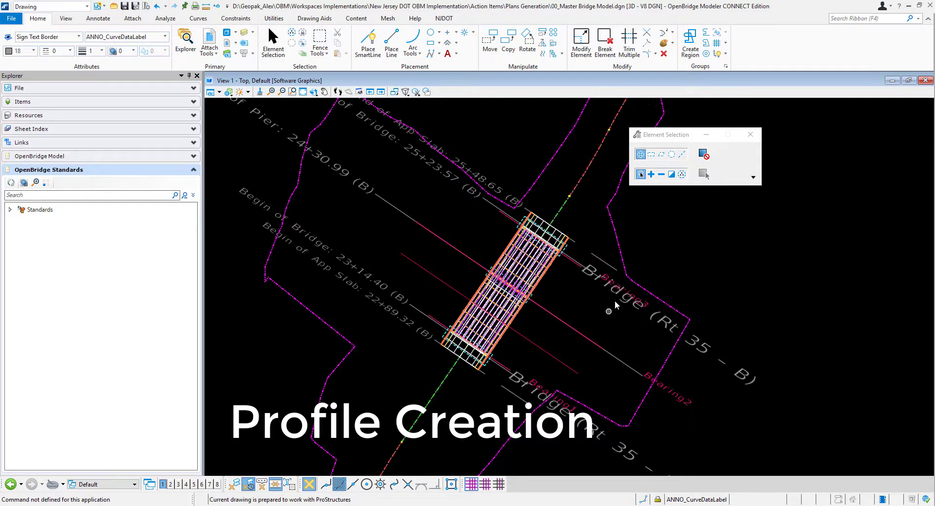
scroll(622, 261, "up", 2)
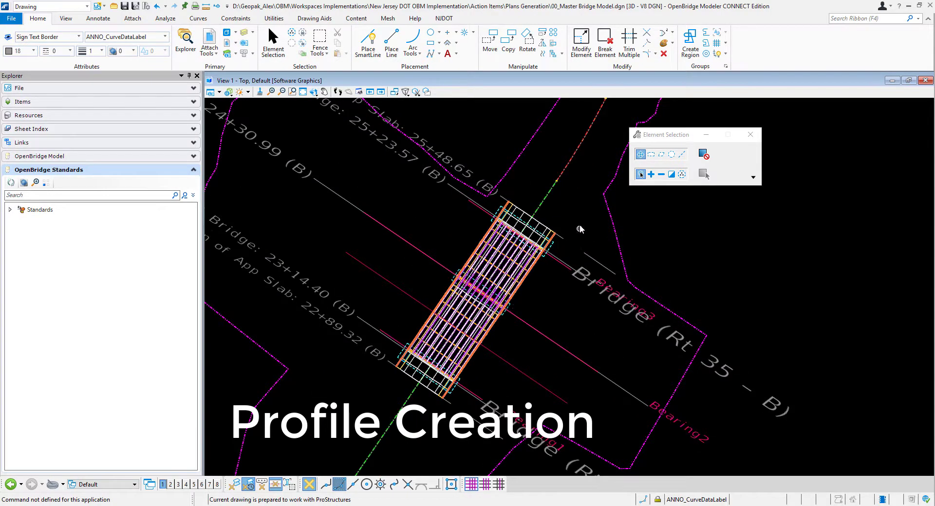
- Place a section callout with the Detail Section drawing seed along the Rte. 35 Proposed baseline, spanning the bridge and its northwest half
scroll(579, 229, "up", 1)
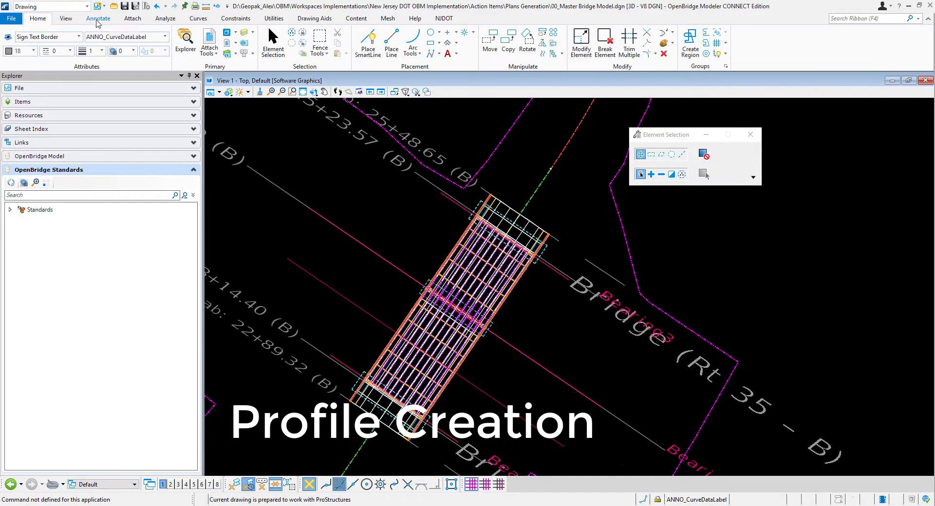
left_click(97, 20)
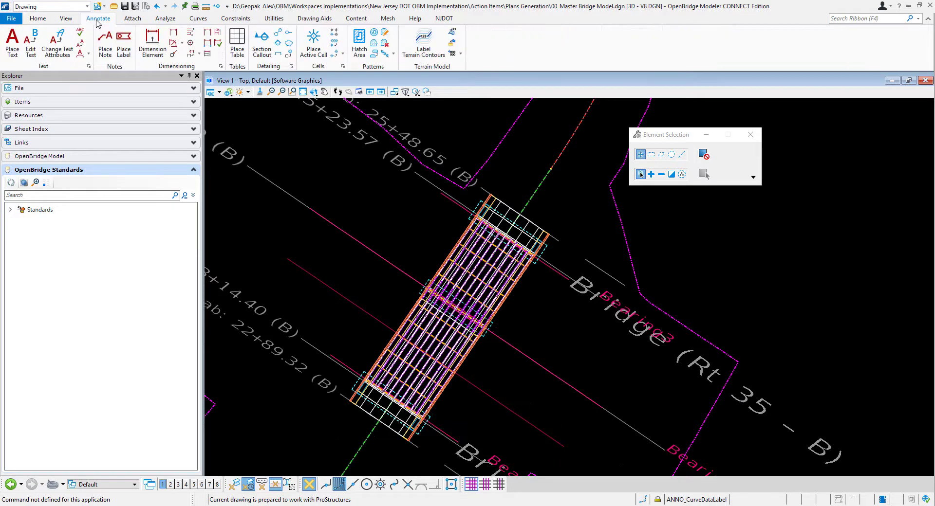
left_click(262, 46)
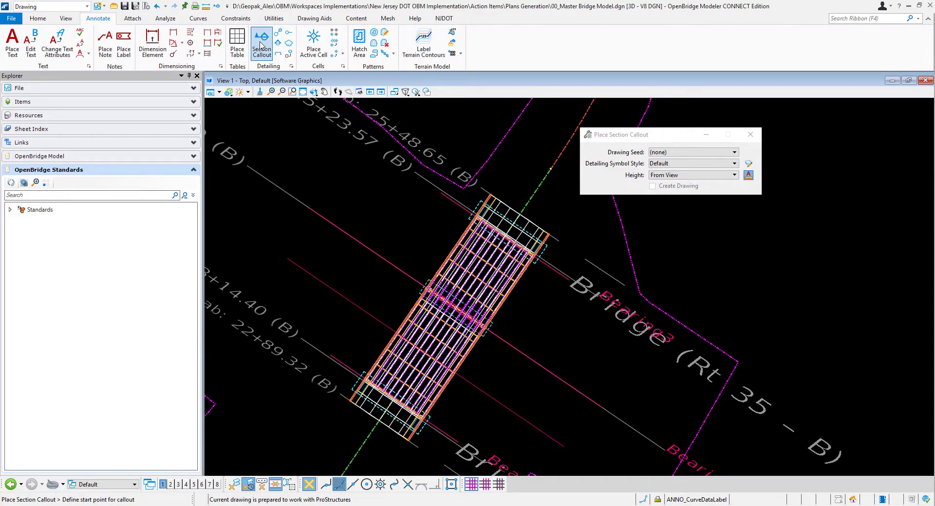
left_click(693, 153)
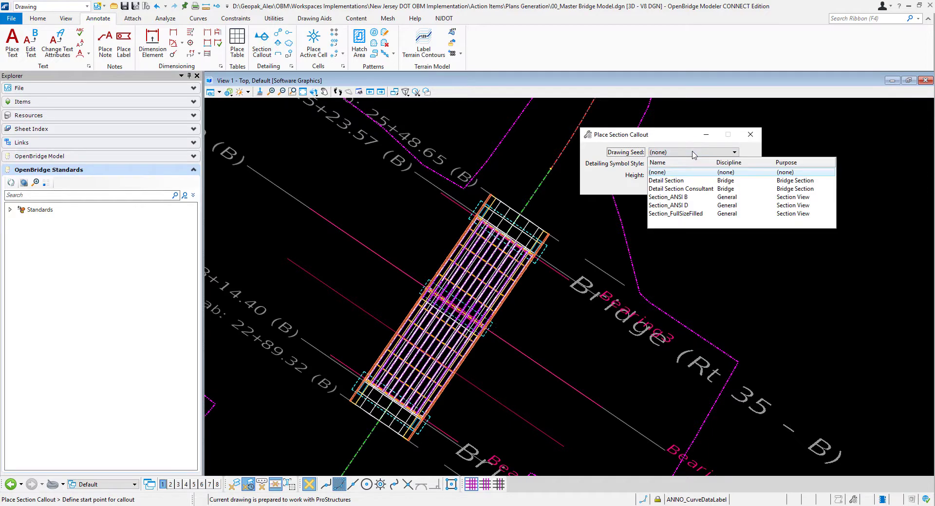
left_click(682, 182)
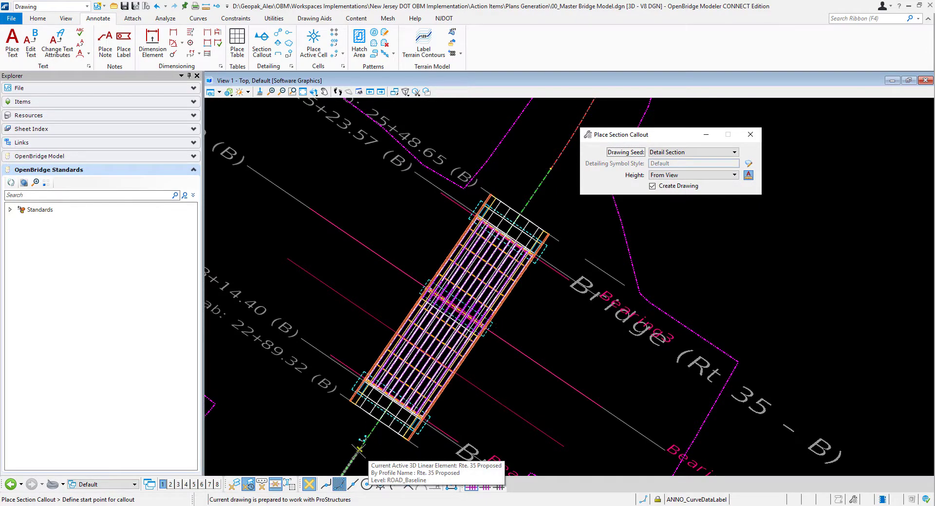
left_click(358, 450)
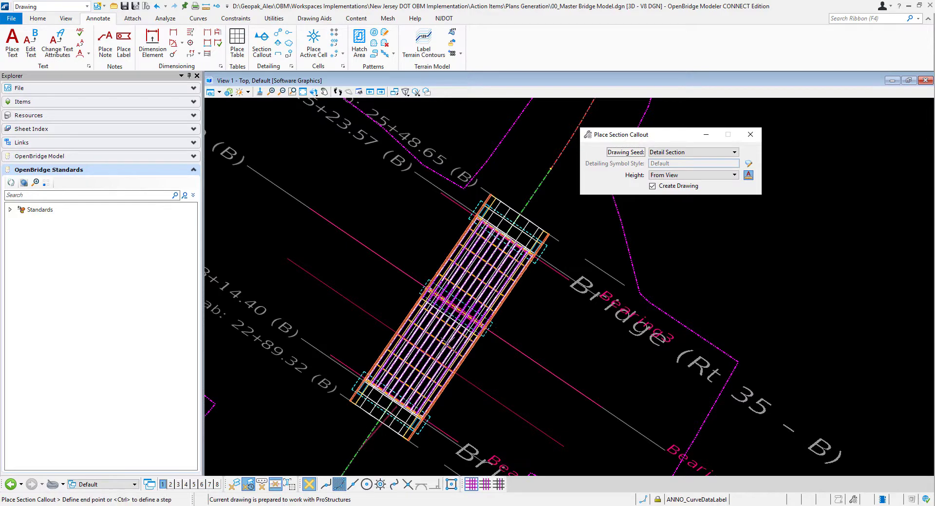
left_click(539, 185)
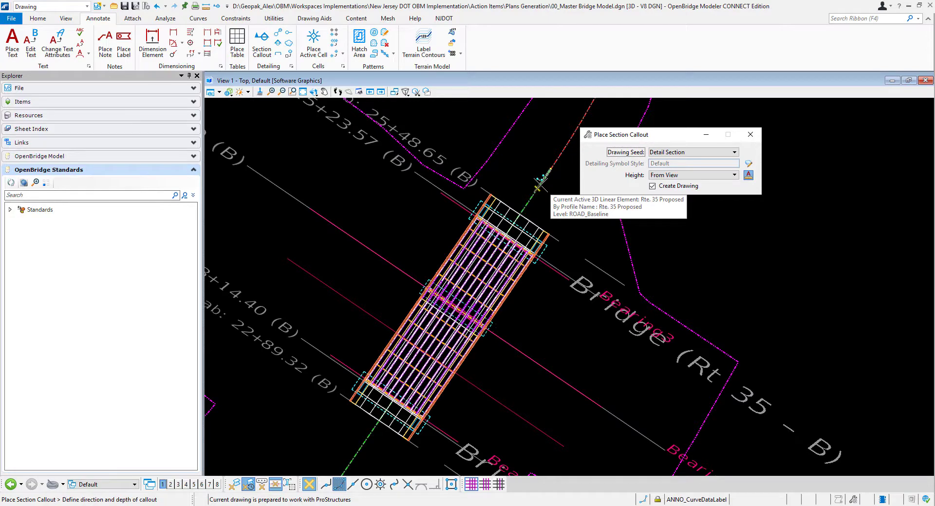
left_click(484, 178)
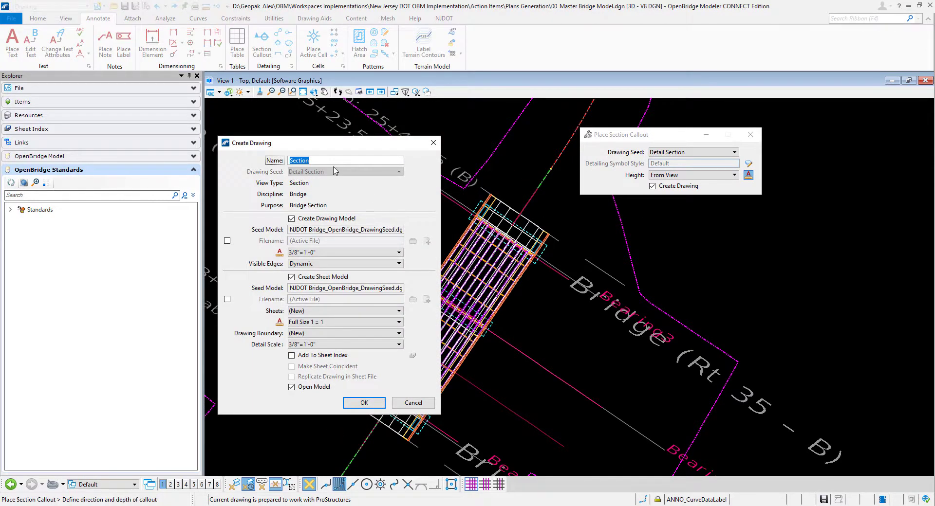
- Create the drawing model Plan Elevation_PROFILE at 1/16"=1'-0", with the same detail scale and without a sheet model
type("Plan Eleva")
left_click(311, 253)
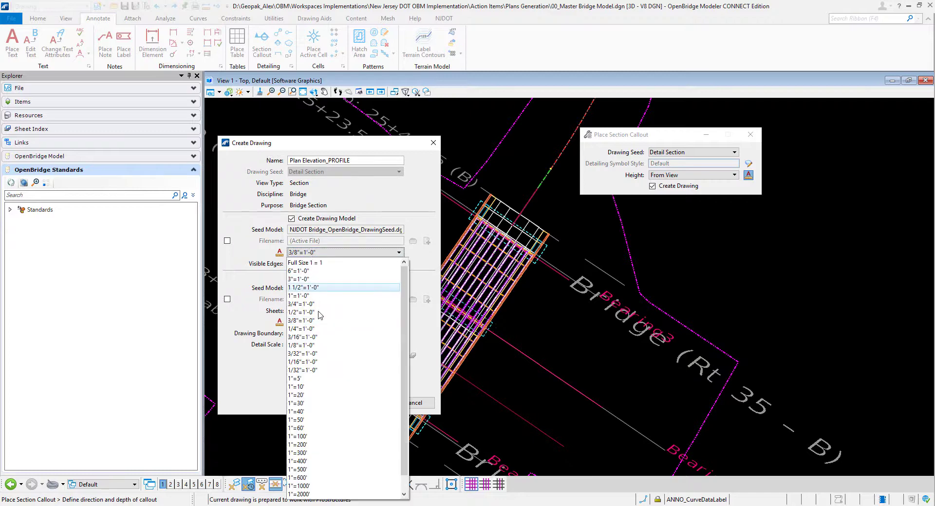
left_click(311, 362)
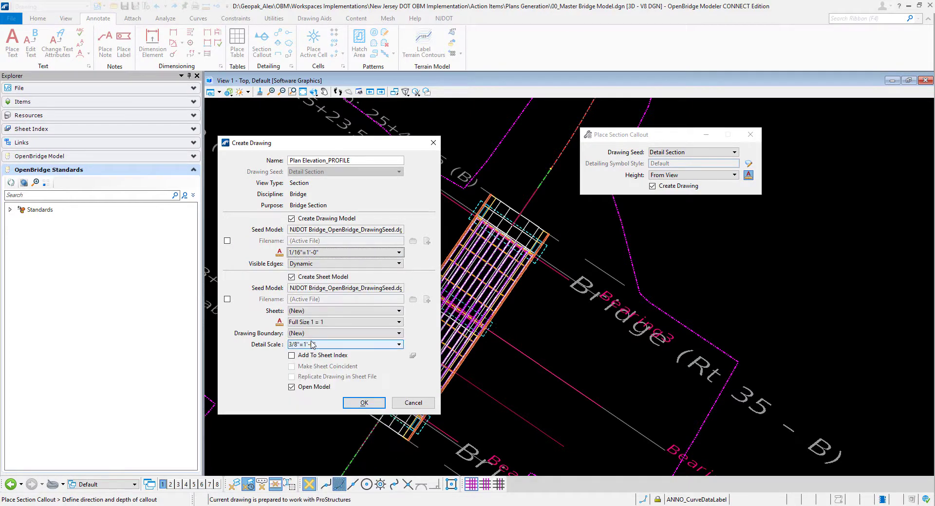
left_click(313, 345)
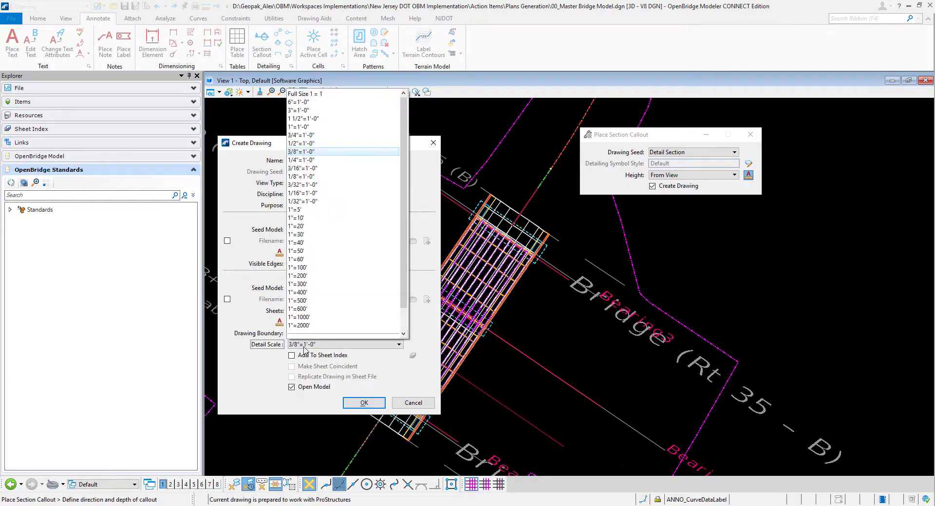
left_click(300, 192)
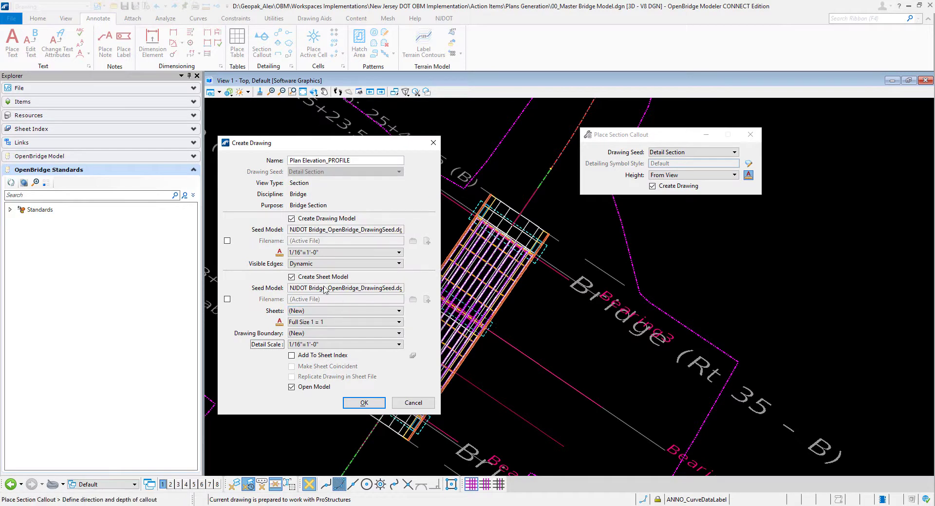
left_click(292, 277)
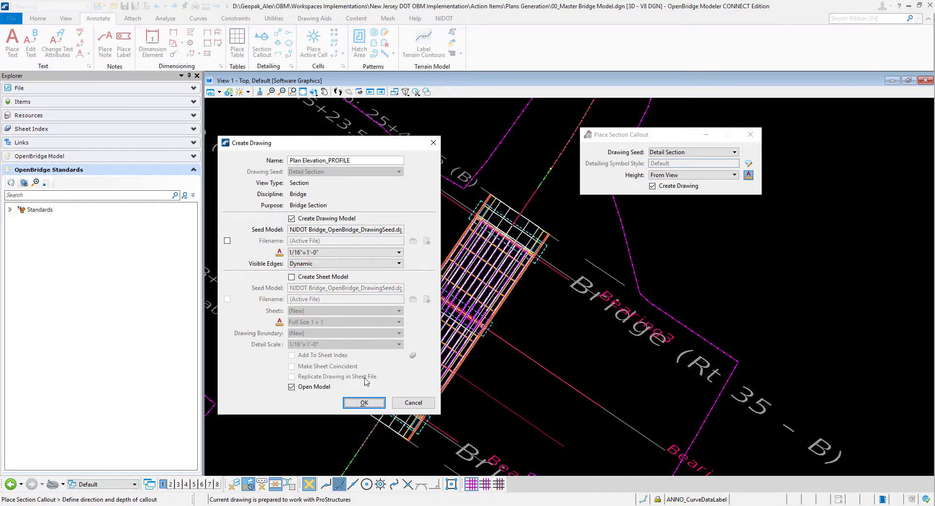
left_click(363, 404)
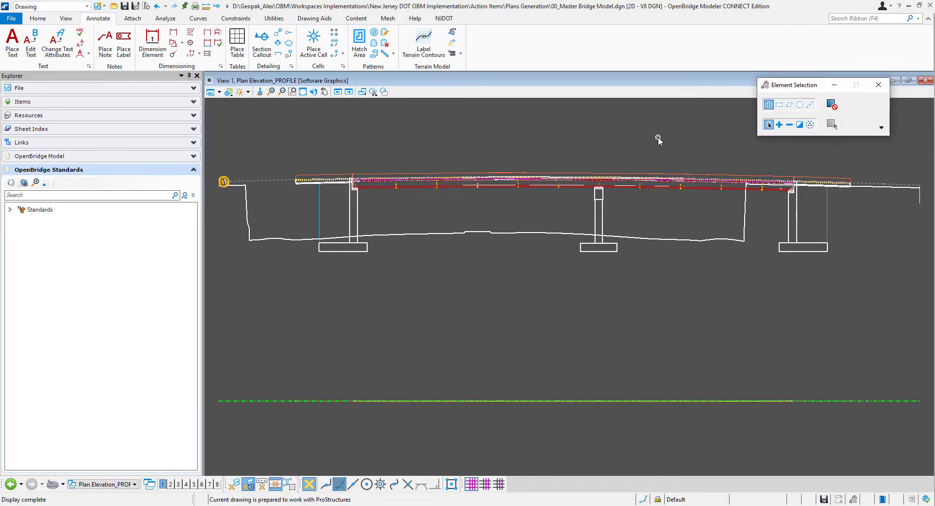
- Examine the bridge profile and review the presentation and clip volume styles of its 00_Master Bridge Model.dgn reference
scroll(659, 137, "up", 1)
scroll(638, 184, "down", 1)
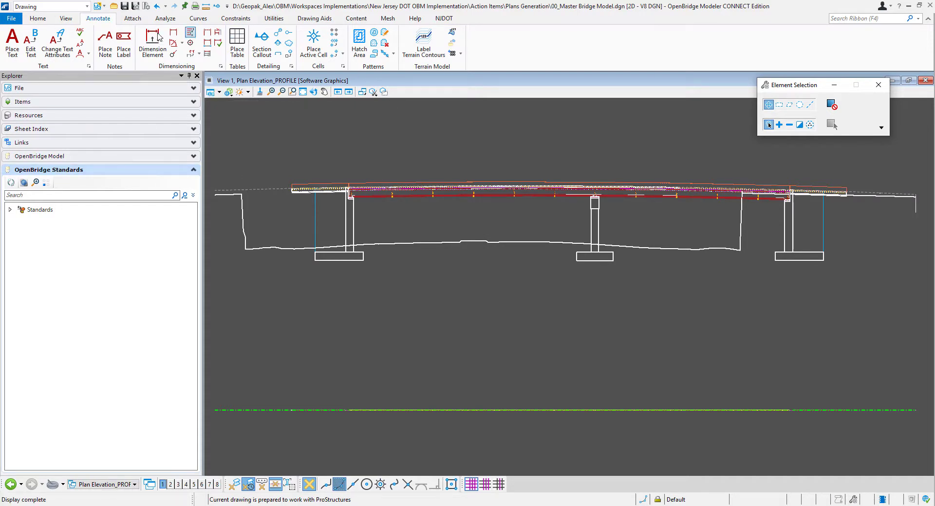
left_click(41, 19)
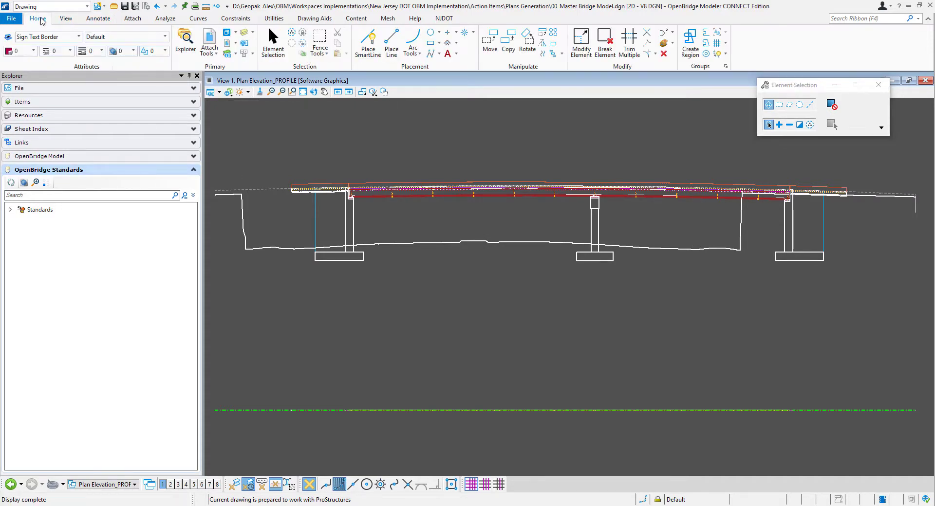
left_click(227, 44)
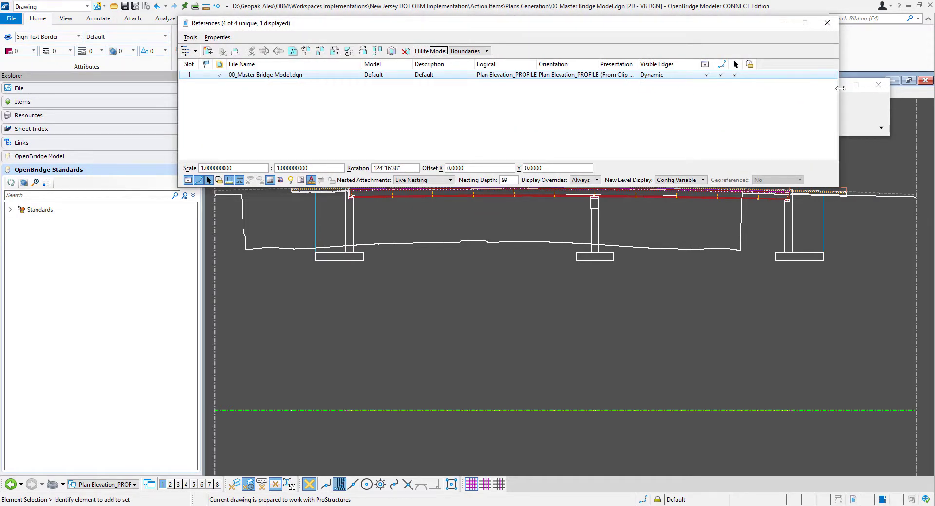
left_click(627, 75)
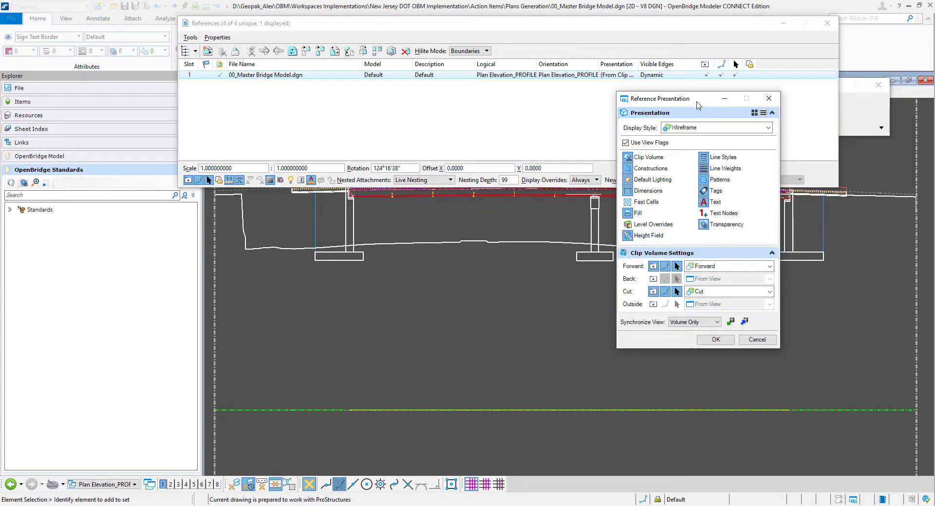
left_click_drag(689, 100, 124, 112)
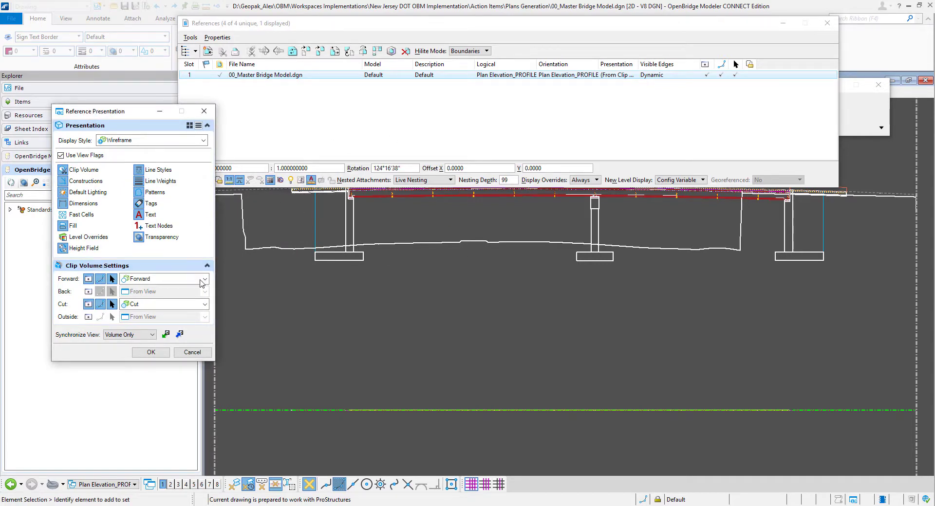
left_click(203, 113)
left_click_drag(354, 26, 468, 459)
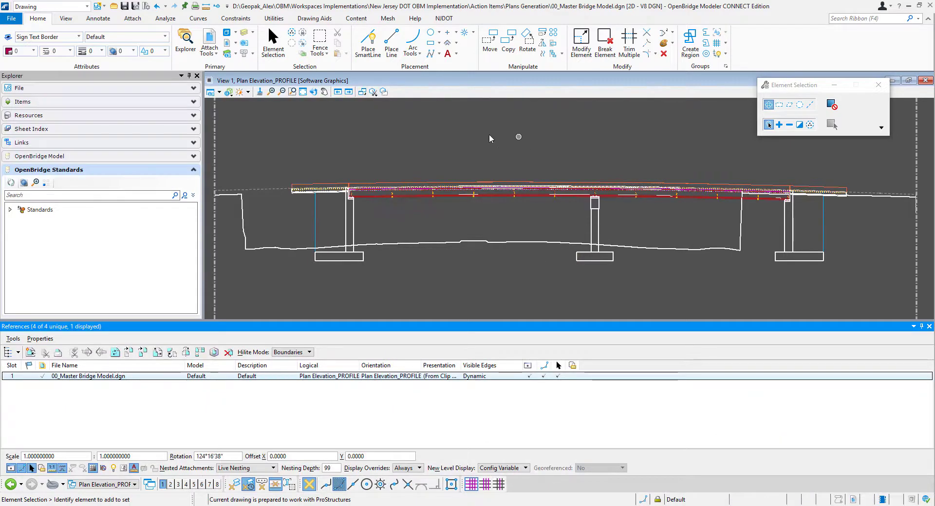
left_click(435, 377)
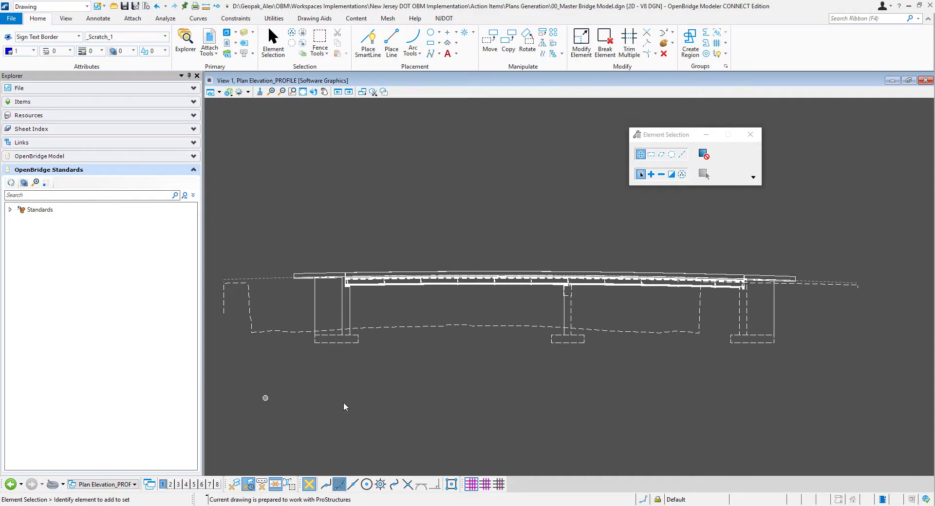
- Assign _Forward for Plan Elevation to the reference's forward clip volume and _Cut Profile for Plan Elevation to its cut, closing the reference settings
left_click(227, 44)
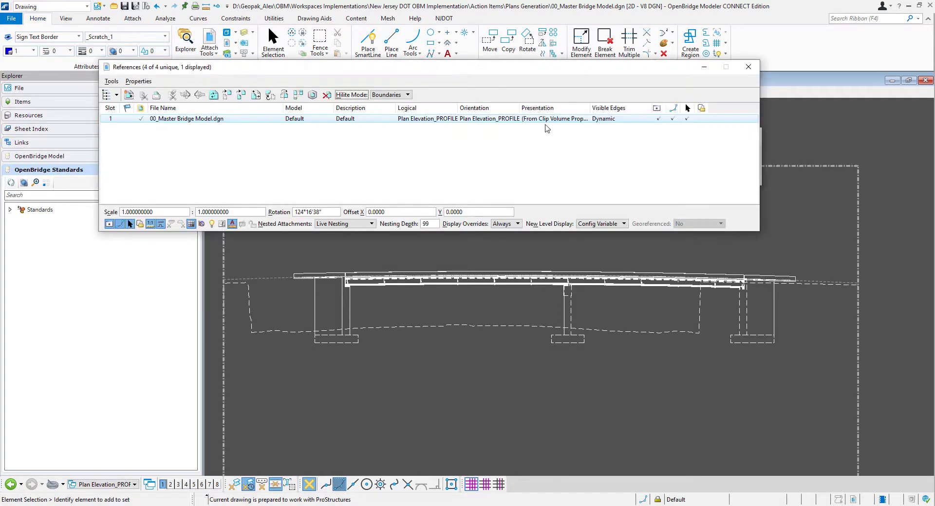
left_click(541, 122)
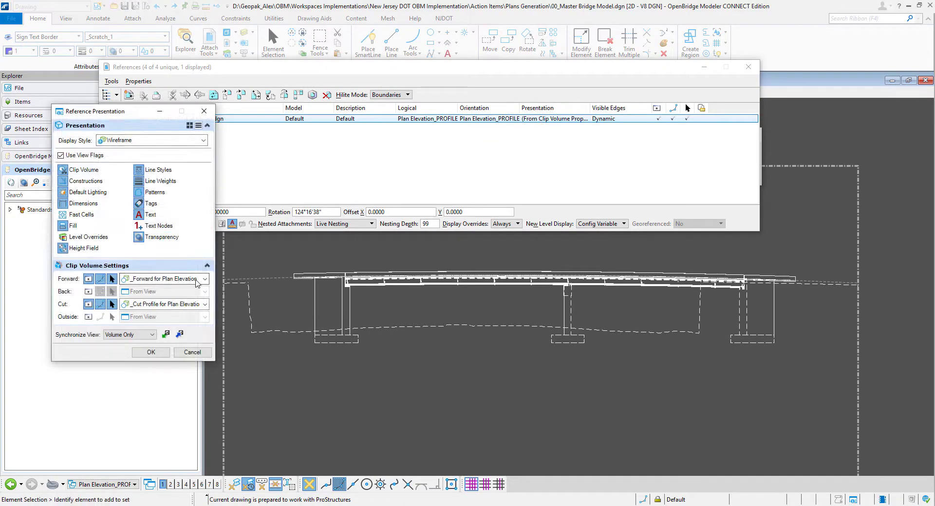
left_click(205, 279)
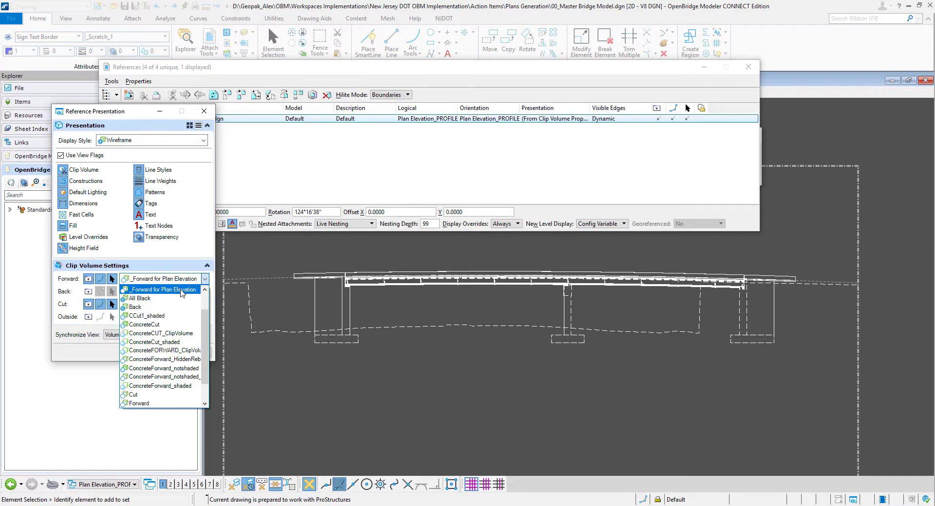
left_click(181, 290)
left_click(205, 305)
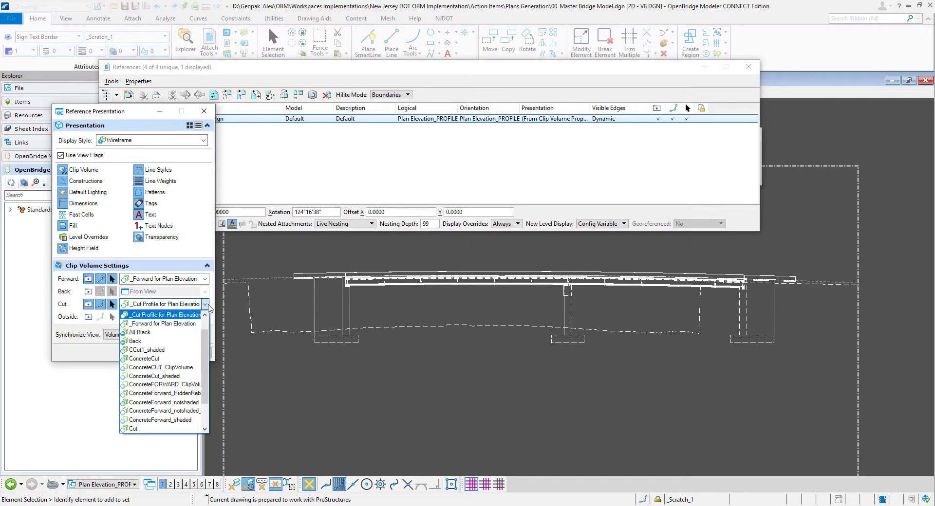
left_click(193, 315)
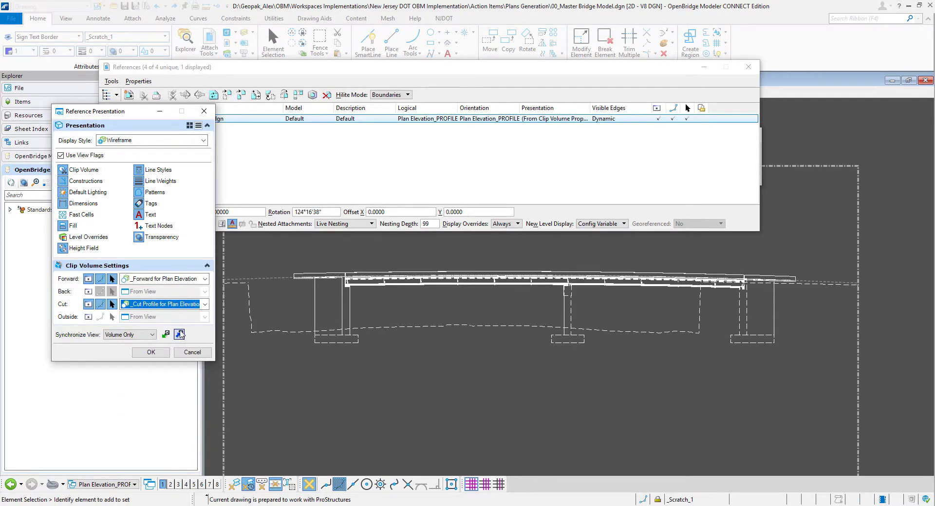
left_click(180, 334)
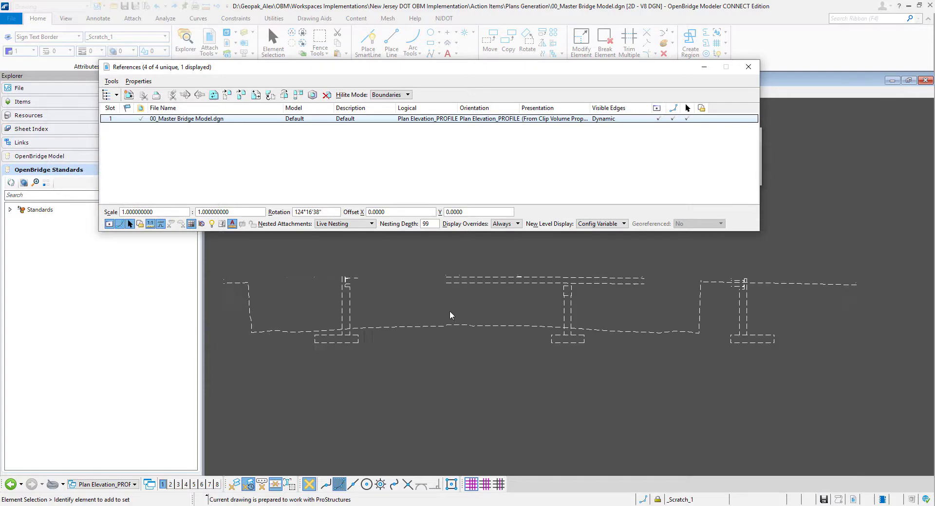
left_click(476, 322)
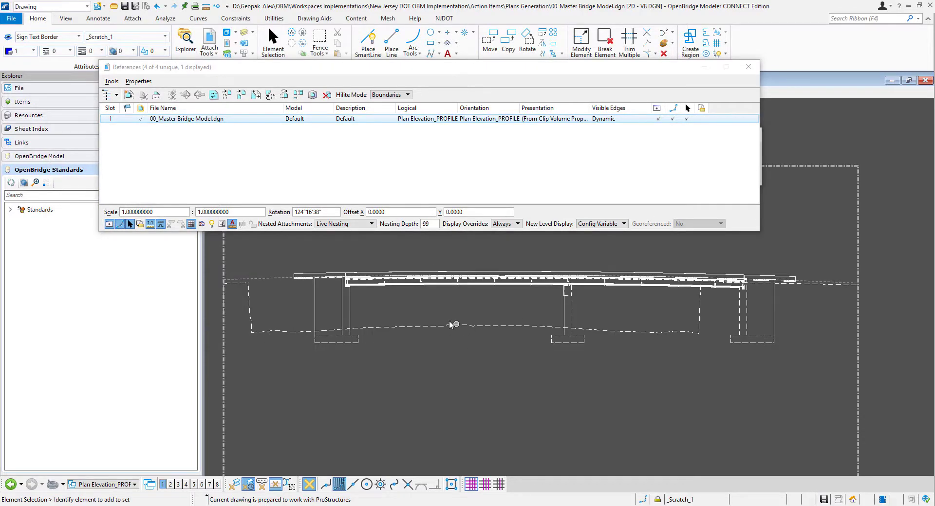
left_click(746, 66)
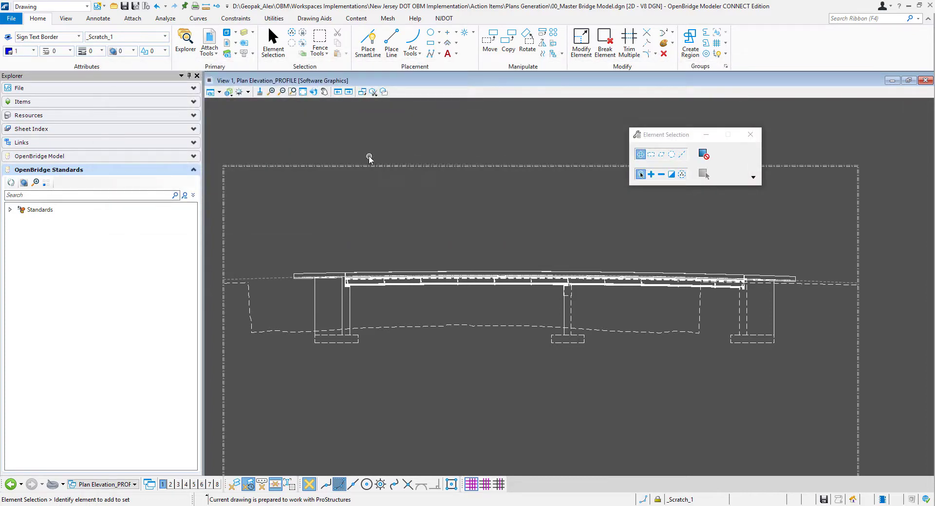
- Review the element override and visible edge settings of the _Cut Profile for Plan Elevation display style
left_click(228, 92)
left_click(687, 124)
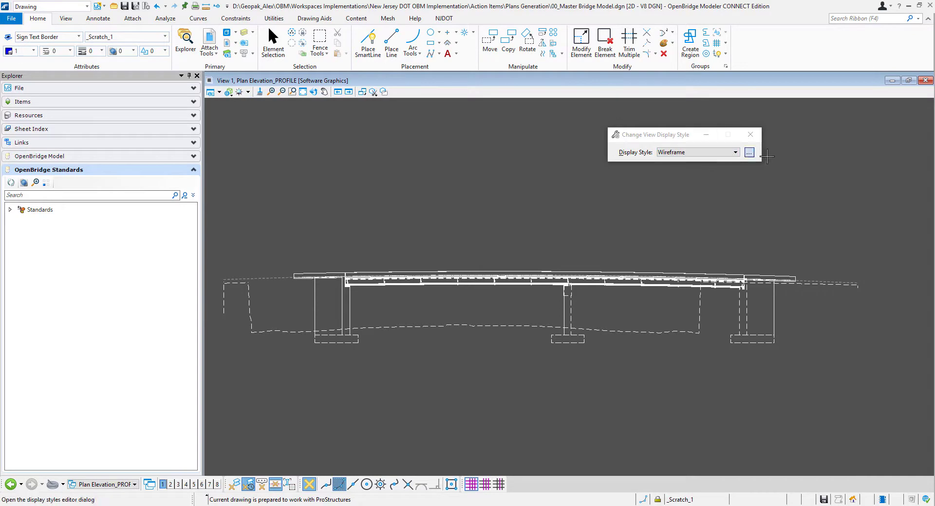
left_click(749, 153)
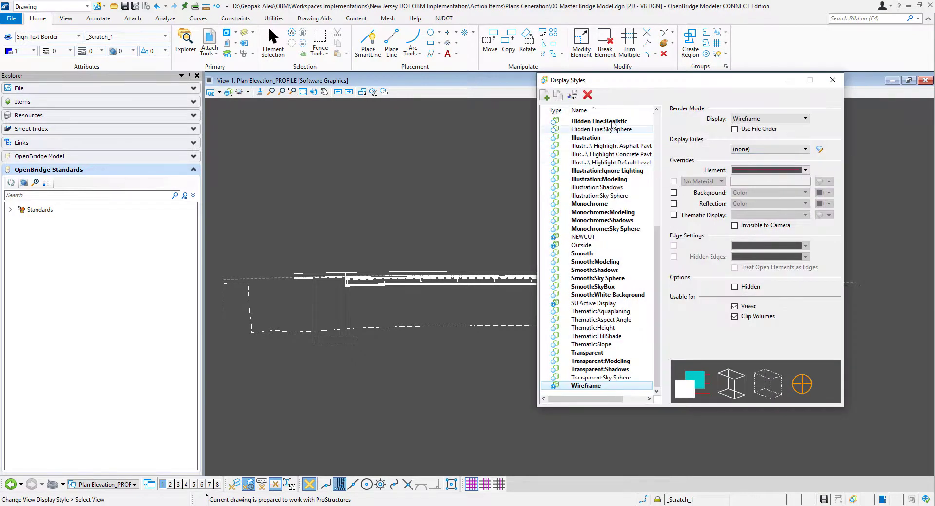
scroll(628, 175, "up", 8)
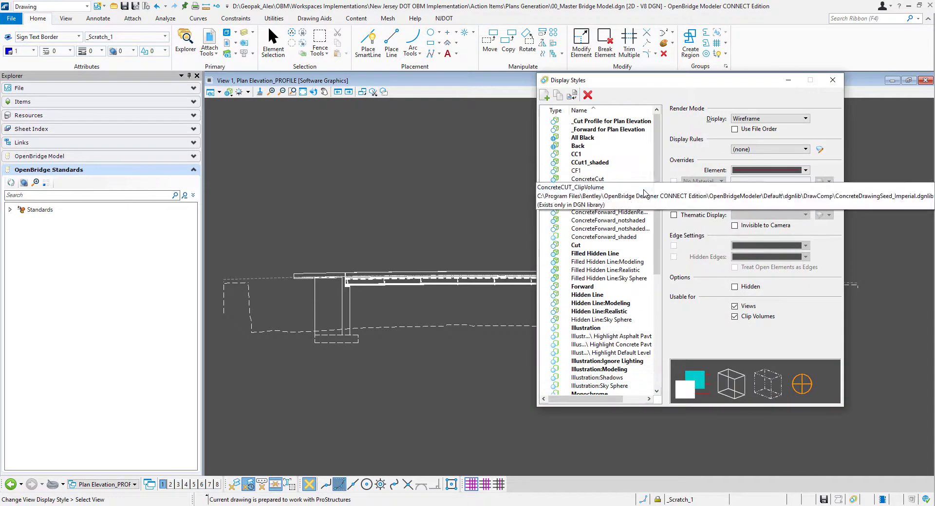
left_click(616, 123)
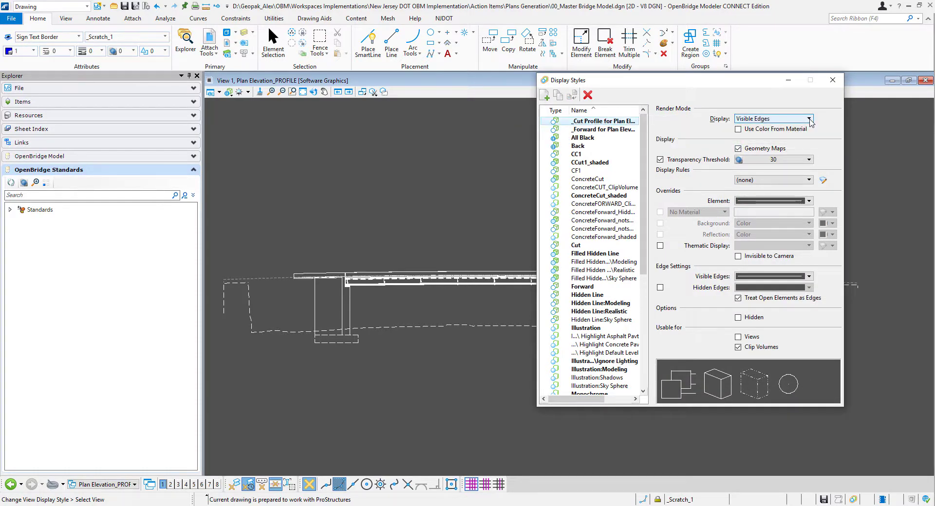
left_click(809, 201)
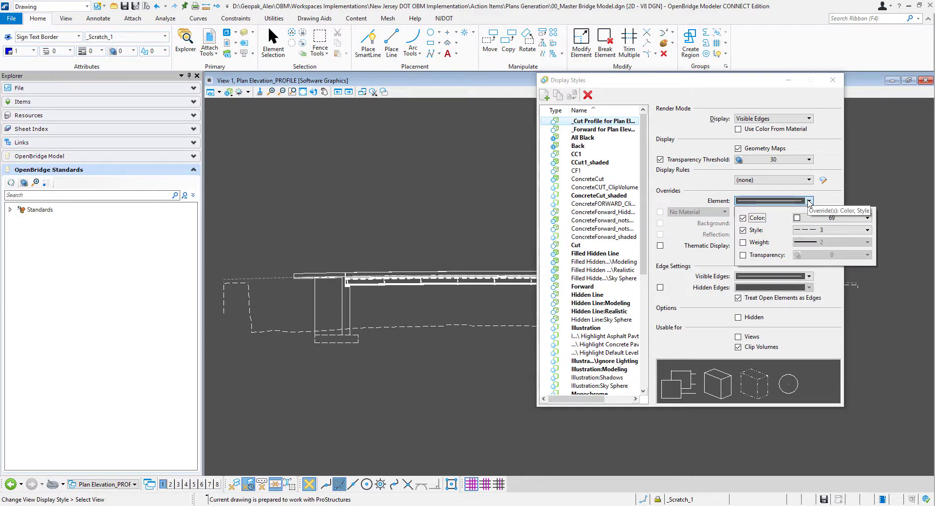
left_click(834, 197)
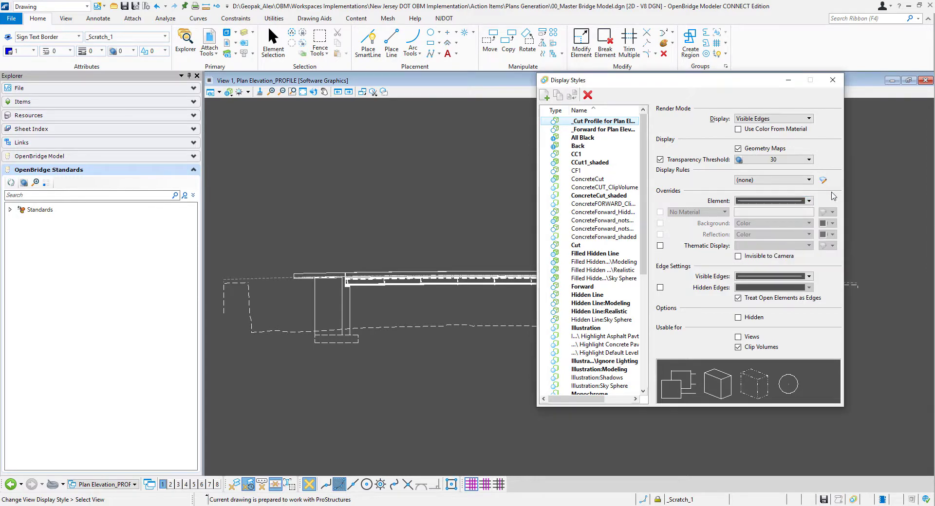
left_click(809, 276)
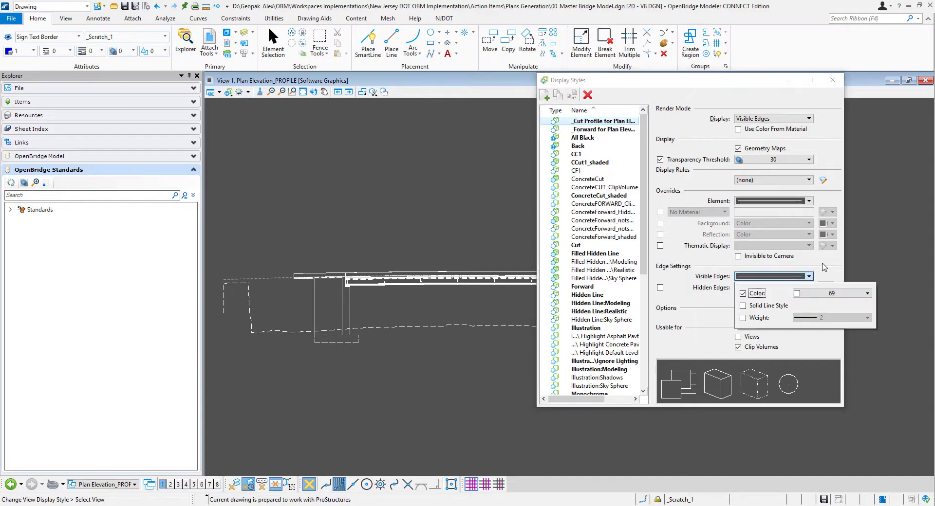
left_click(823, 264)
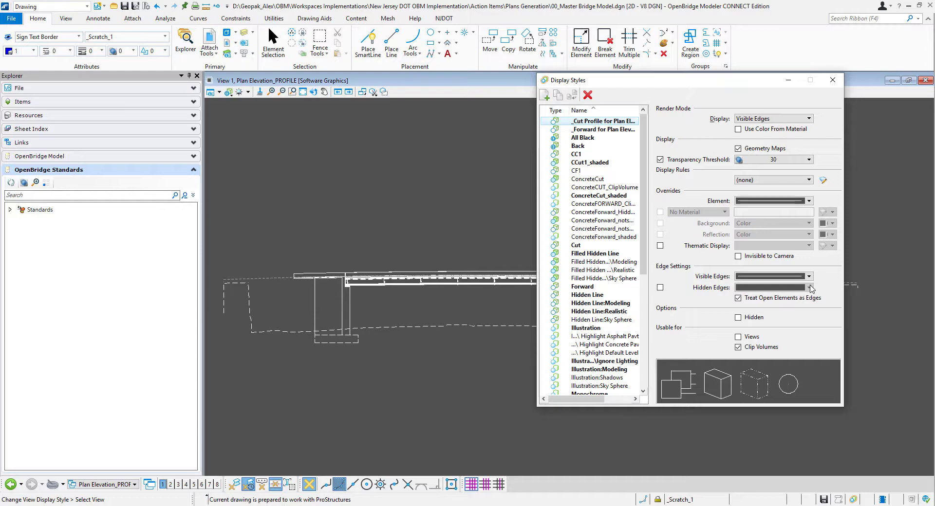
- Review the element override, visible edge and hidden edge settings of the _Forward for Plan Elevation display style and close the style editor
left_click(612, 131)
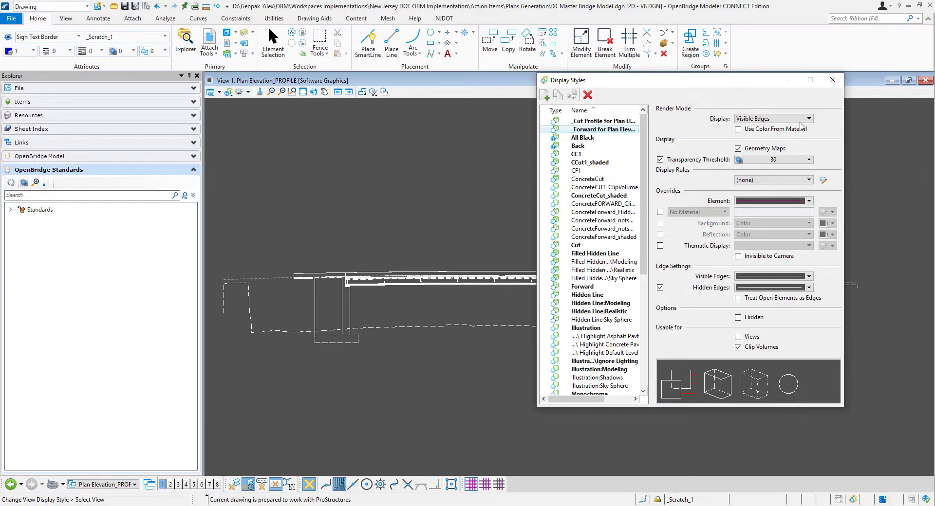
left_click(809, 202)
left_click(832, 200)
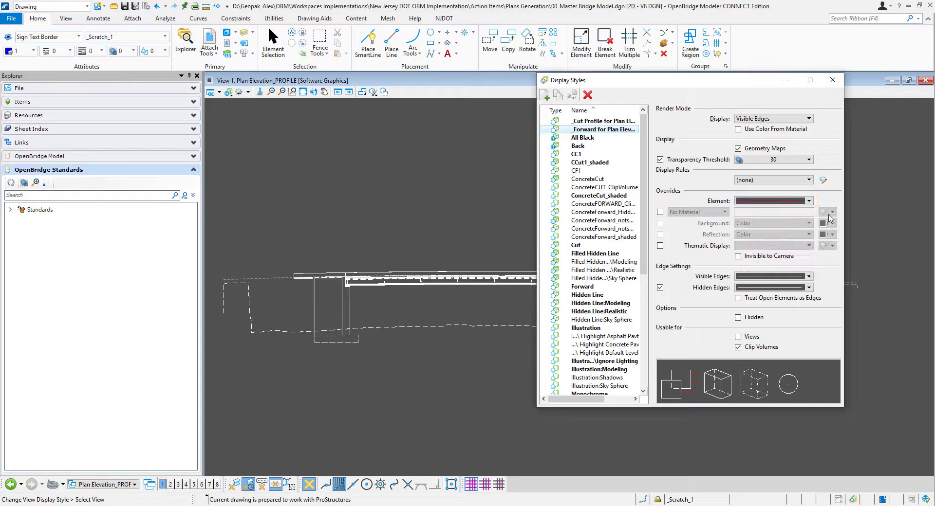
left_click(809, 277)
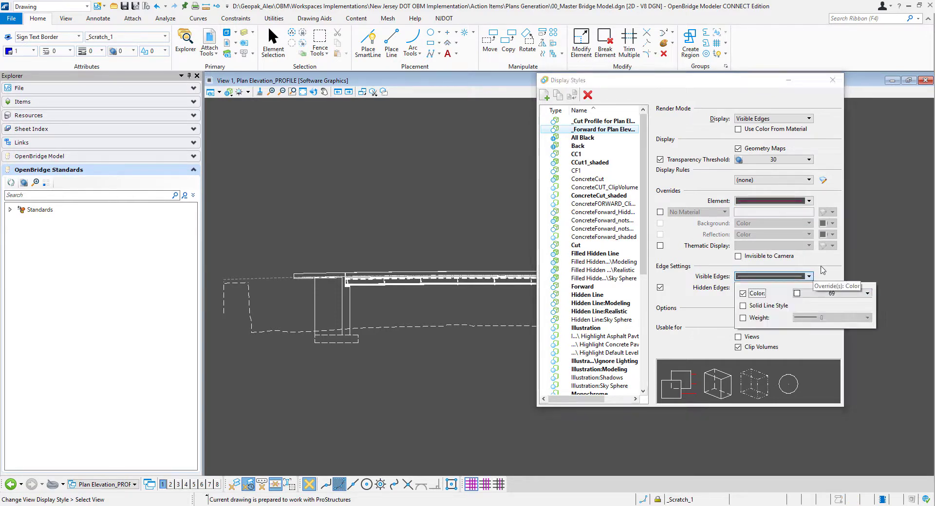
left_click(822, 270)
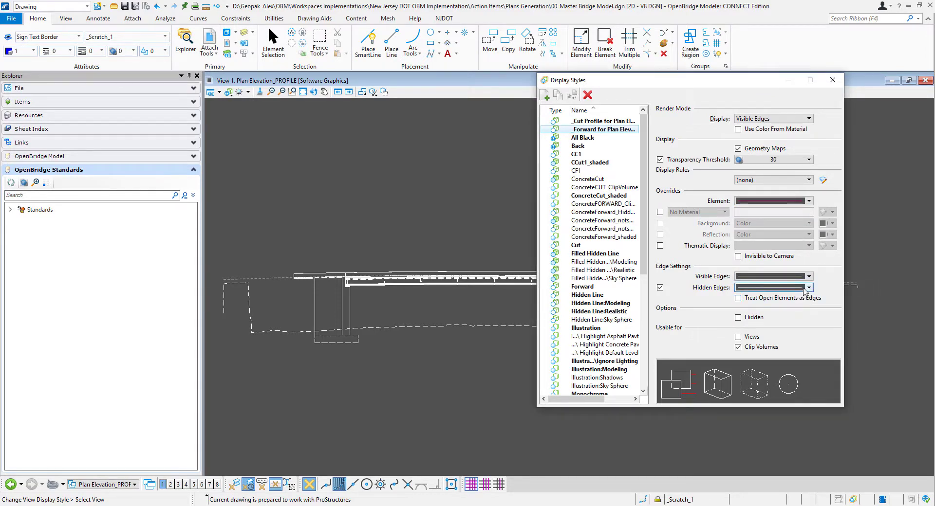
left_click(806, 287)
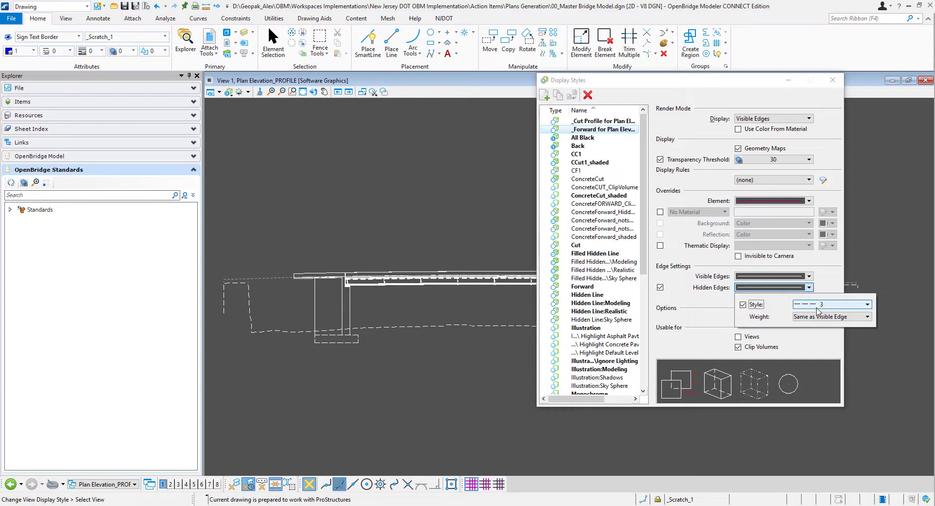
left_click(833, 276)
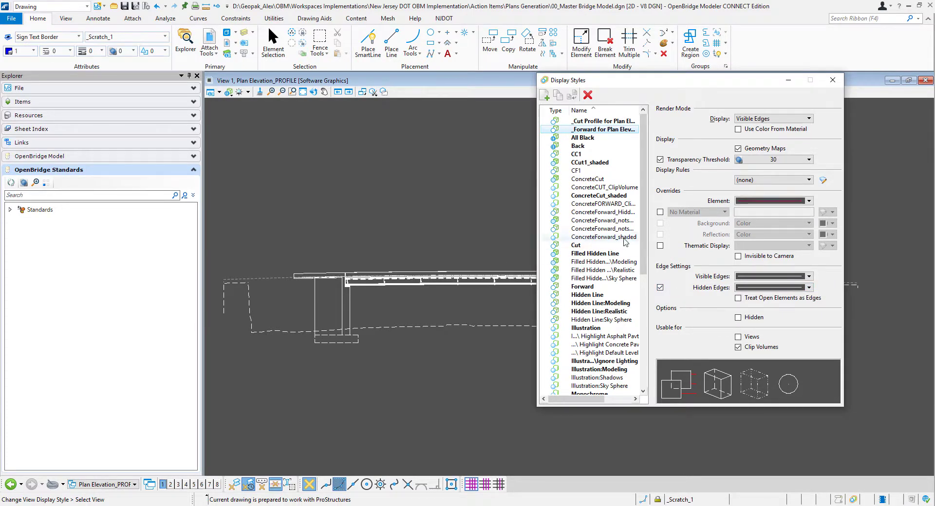
left_click(833, 81)
- Return to element selection and switch from the bridge profile drawing to the Plan Elevation-PLAN [Sheet] model
scroll(500, 290, "up", 1)
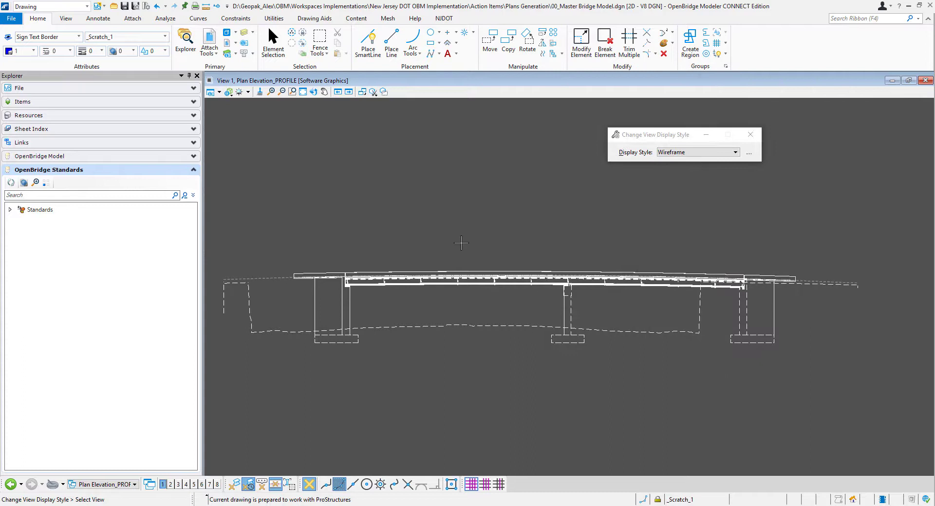
left_click(279, 52)
mouse_move(311, 360)
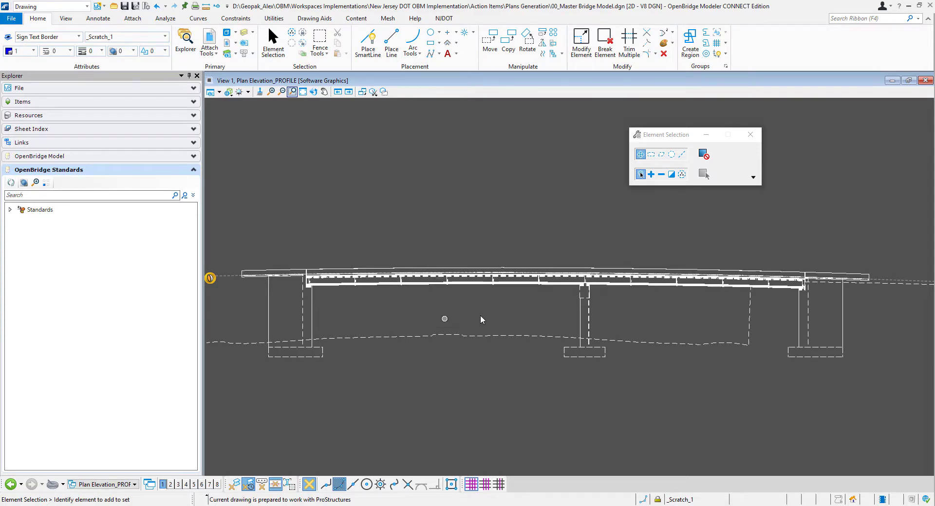
scroll(504, 321, "down", 1)
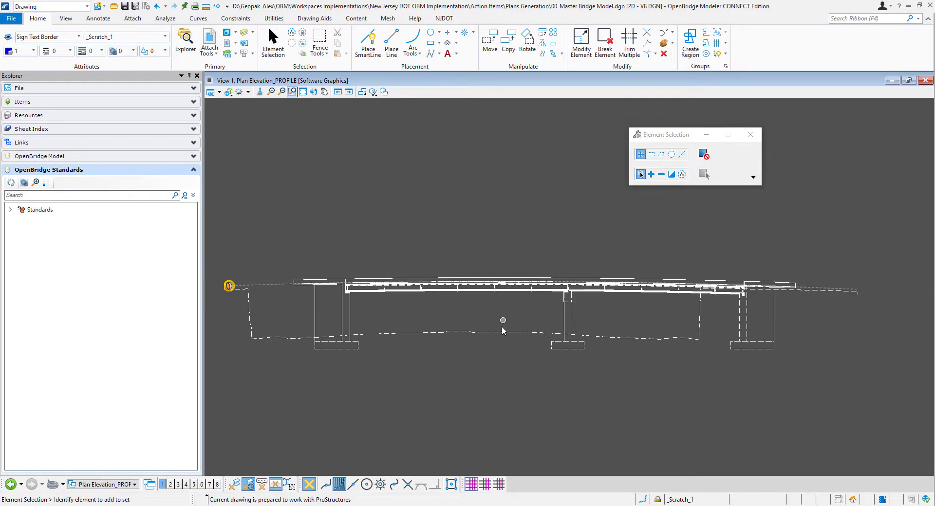
scroll(502, 327, "down", 1)
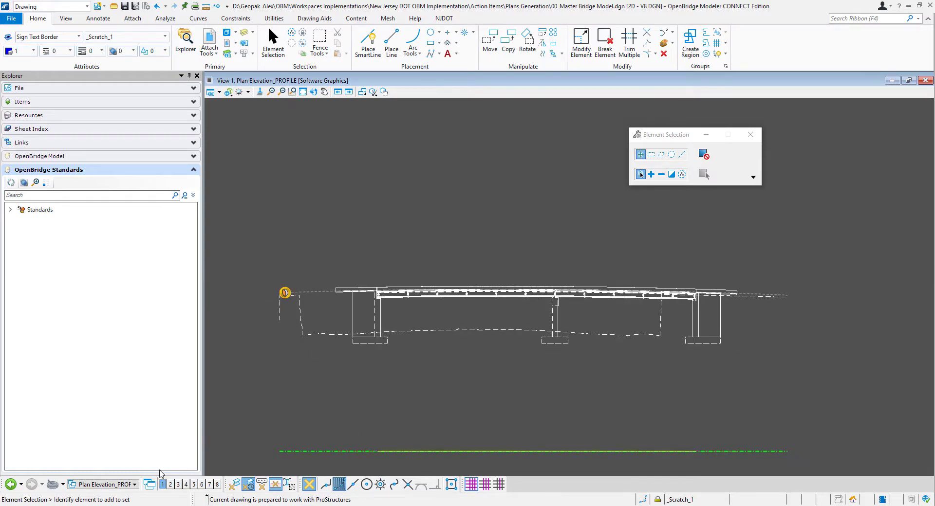
left_click(122, 485)
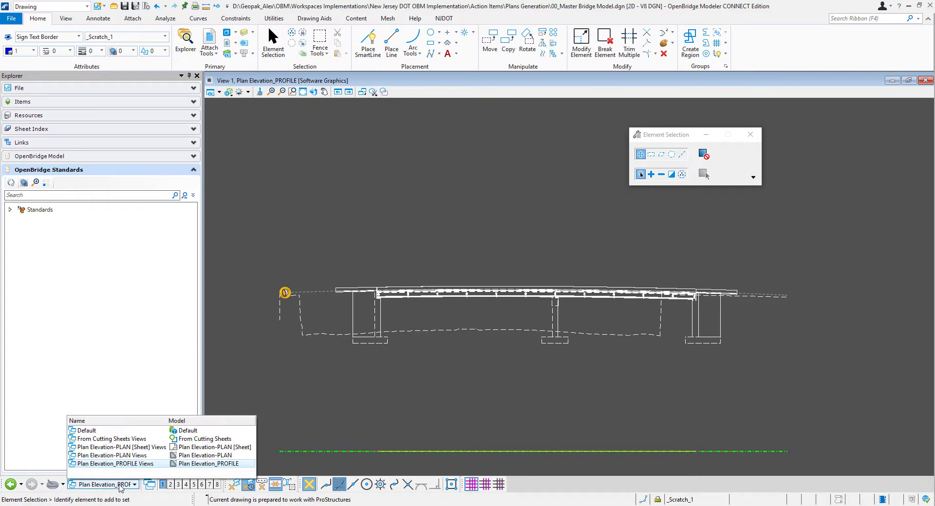
left_click(136, 447)
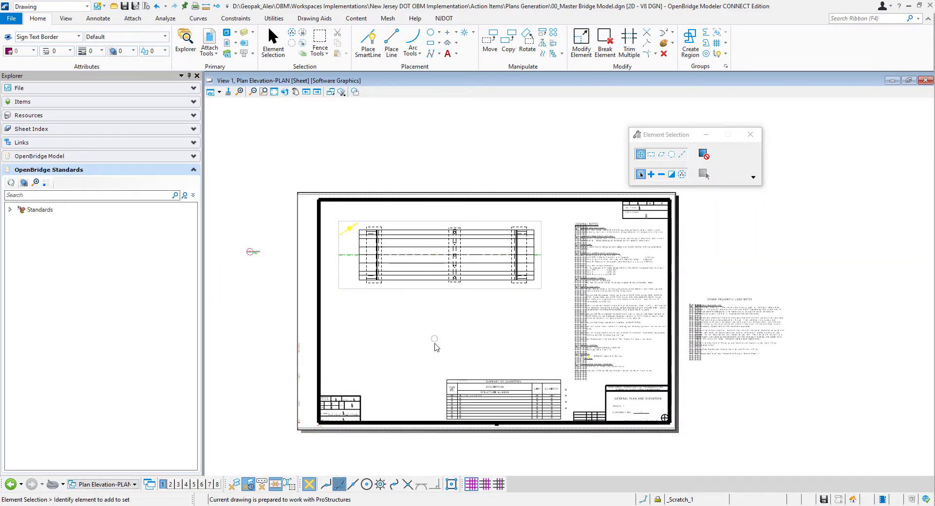
- Attach the Plan Elevation_PROFILE model to the sheet with the Recommended method, placing it below the plan view
left_click(225, 34)
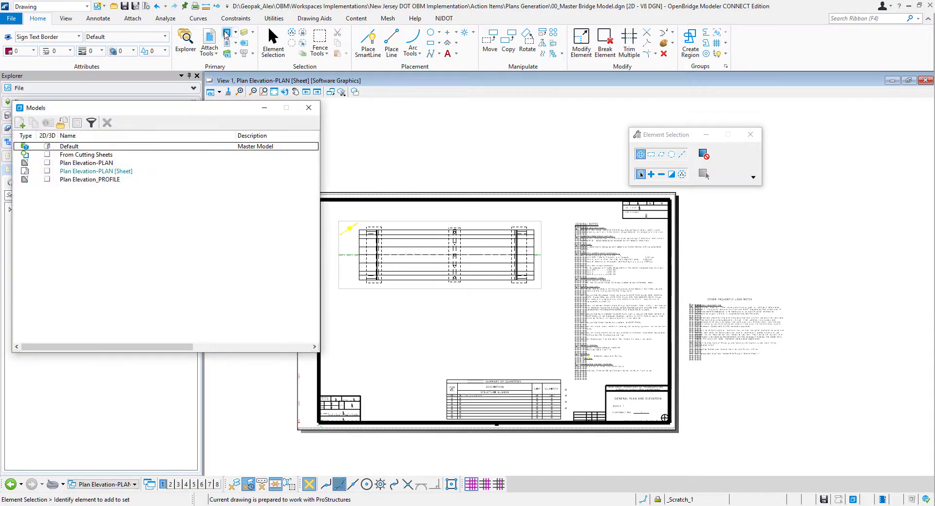
left_click(102, 180)
left_click_drag(103, 184, 448, 356)
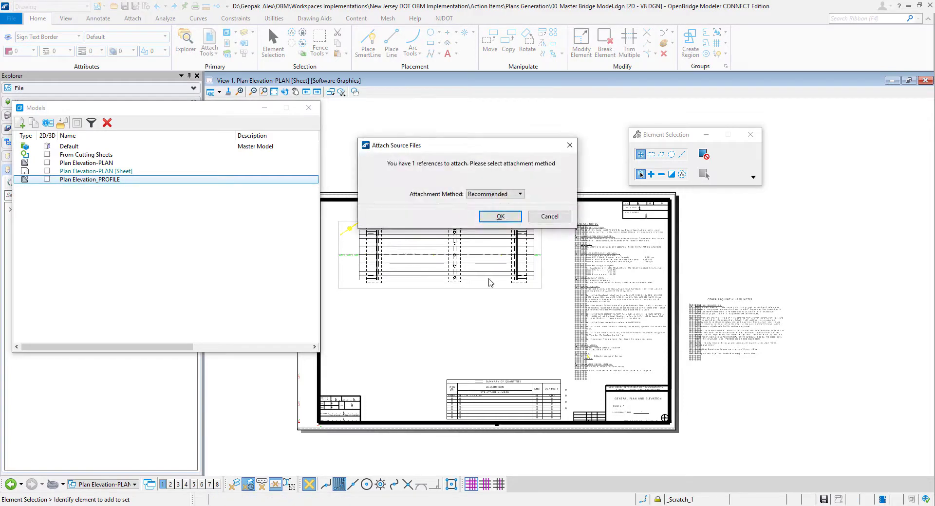
left_click(502, 219)
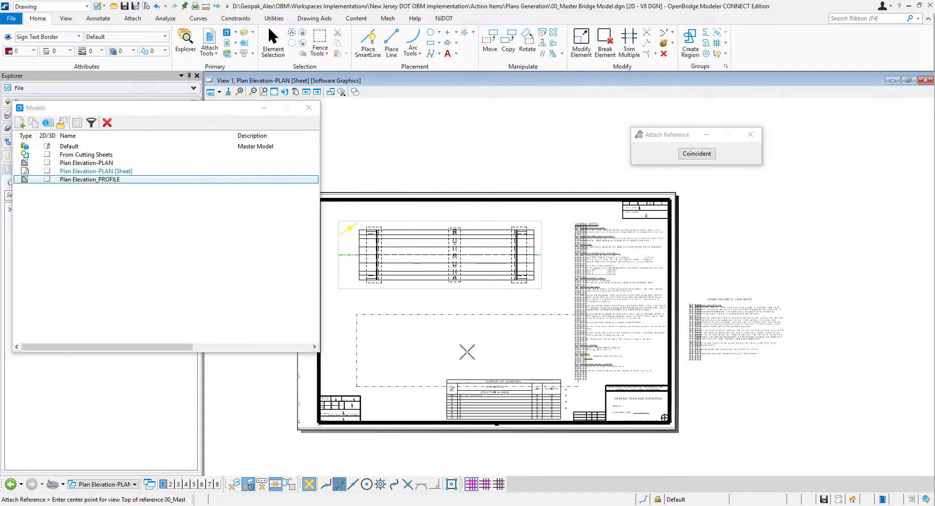
left_click(464, 358)
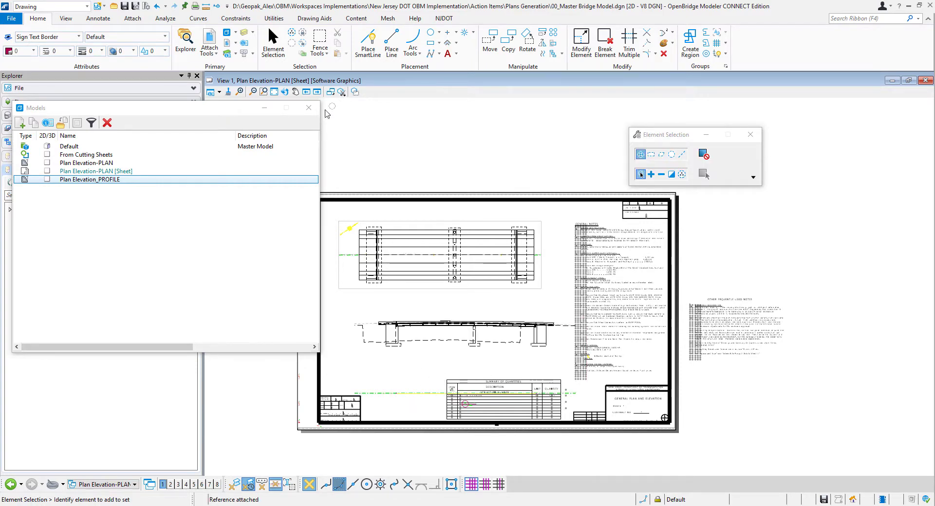
left_click(308, 107)
- Place a block fence in Overlap mode around the bridge profile and clip the Plan Elevation_PROFILE reference to it
left_click(320, 38)
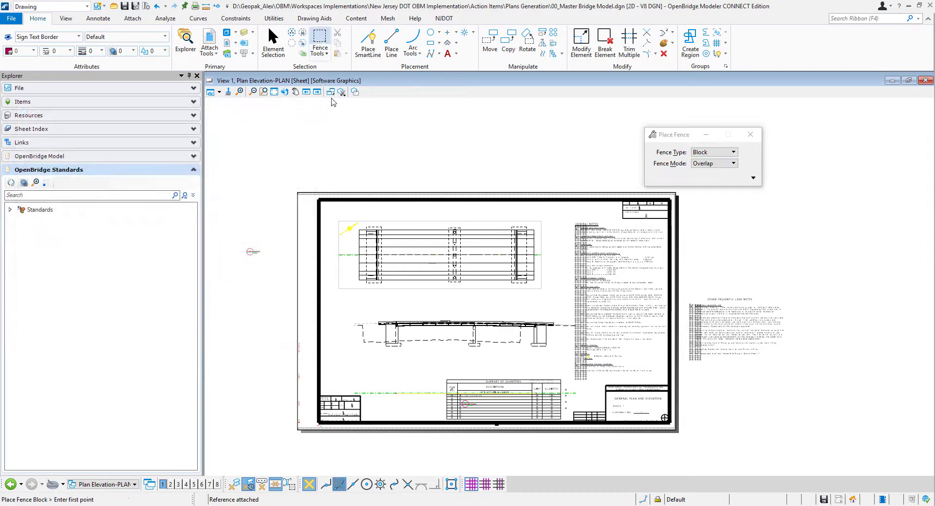
left_click(340, 305)
left_click(560, 358)
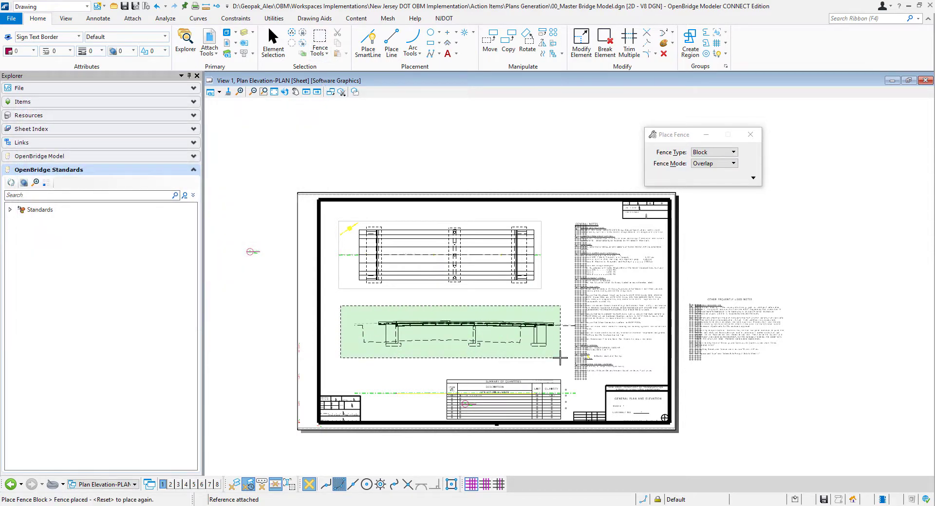
left_click(227, 45)
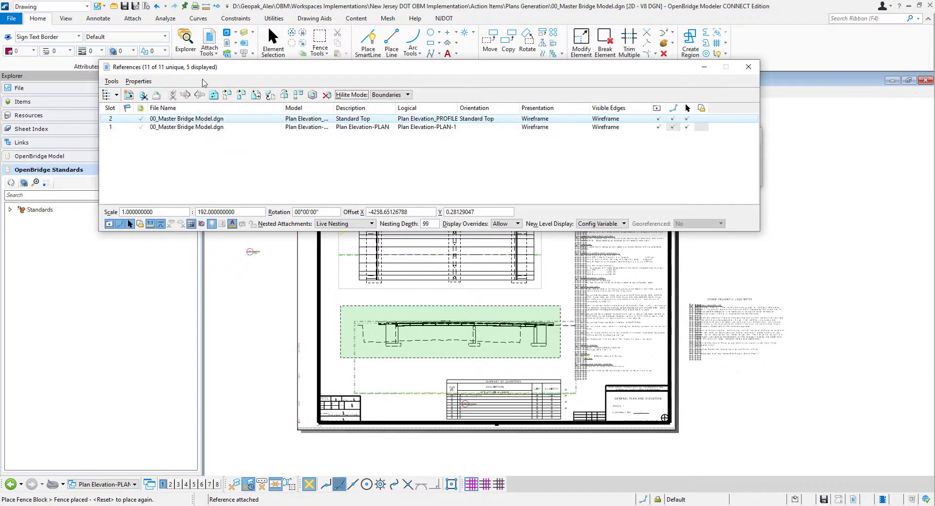
left_click(112, 81)
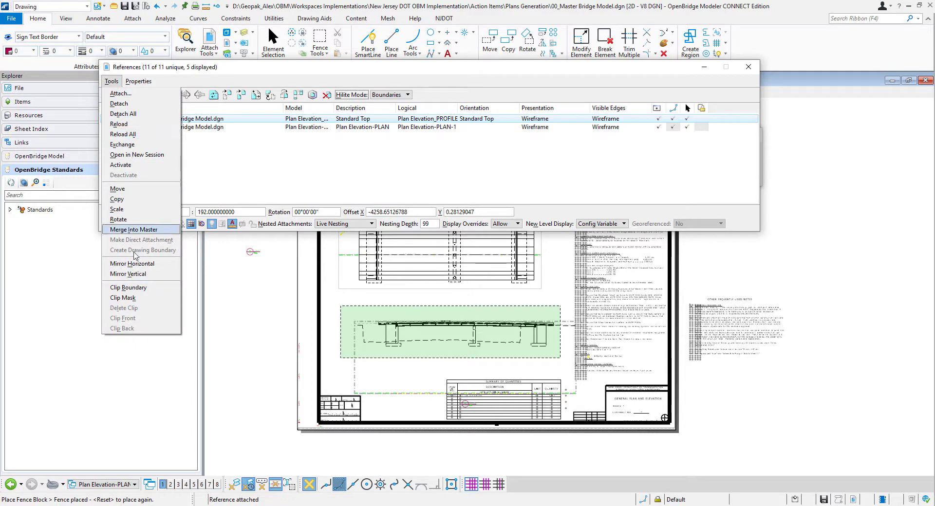
left_click(128, 288)
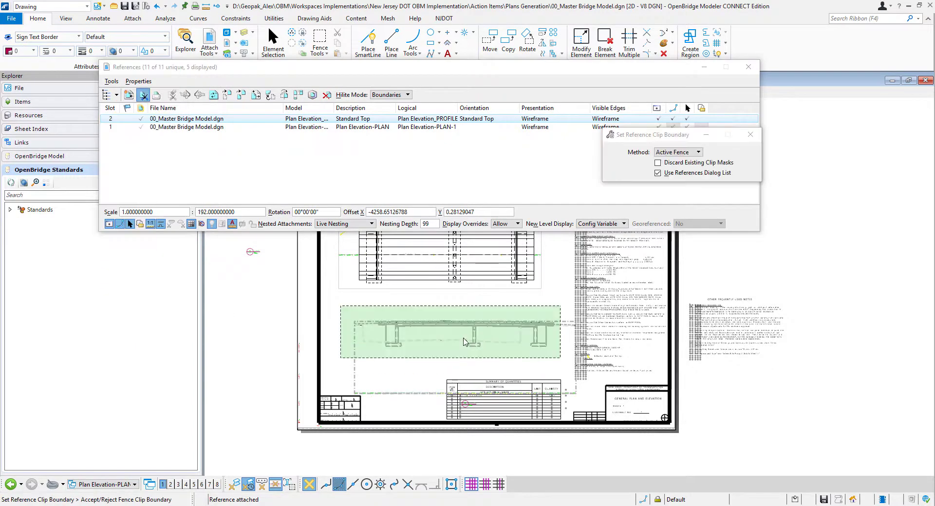
left_click(462, 337)
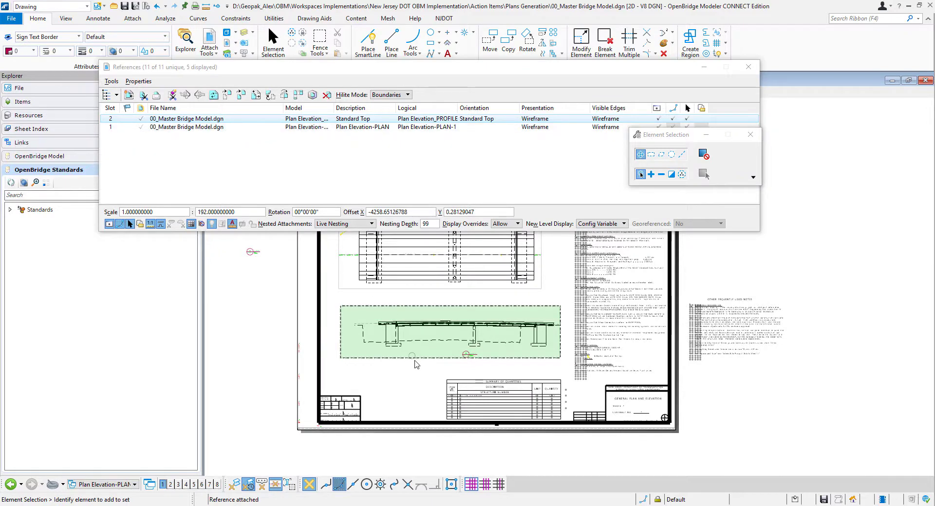
left_click(748, 66)
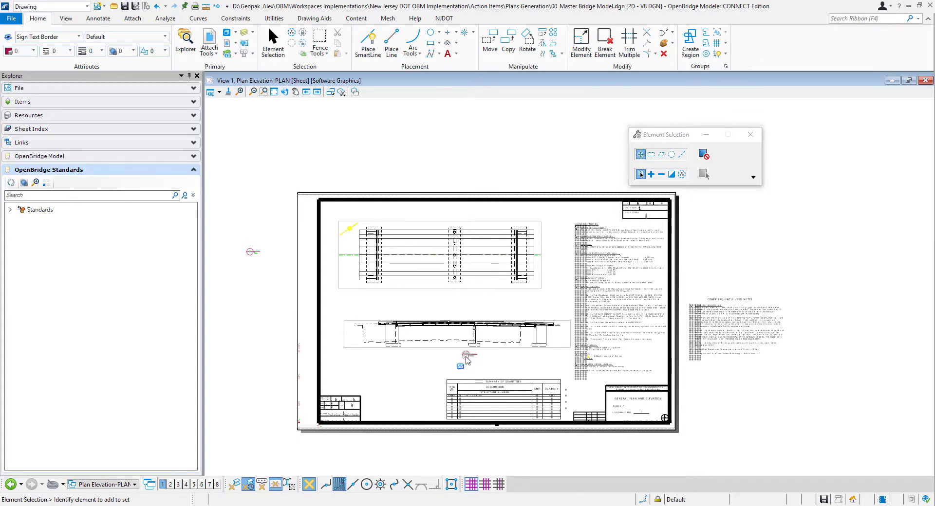
- Move the drawing title marker beneath the profile to the empty area above the sheet border and refresh the view
left_click_drag(465, 362, 345, 172)
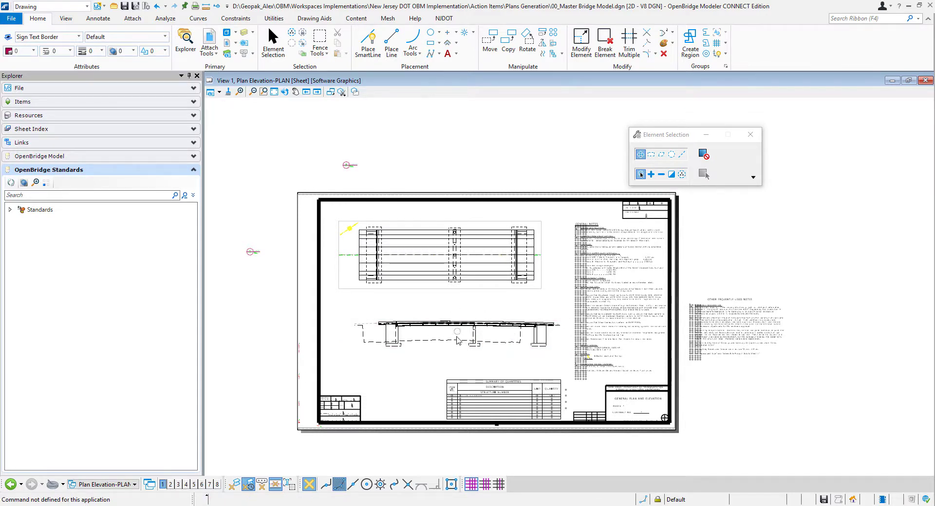
left_click(284, 92)
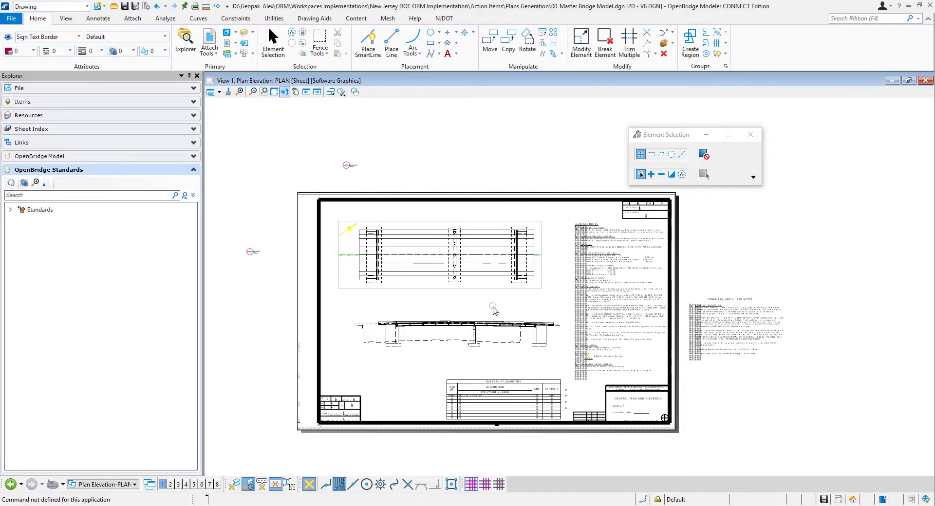